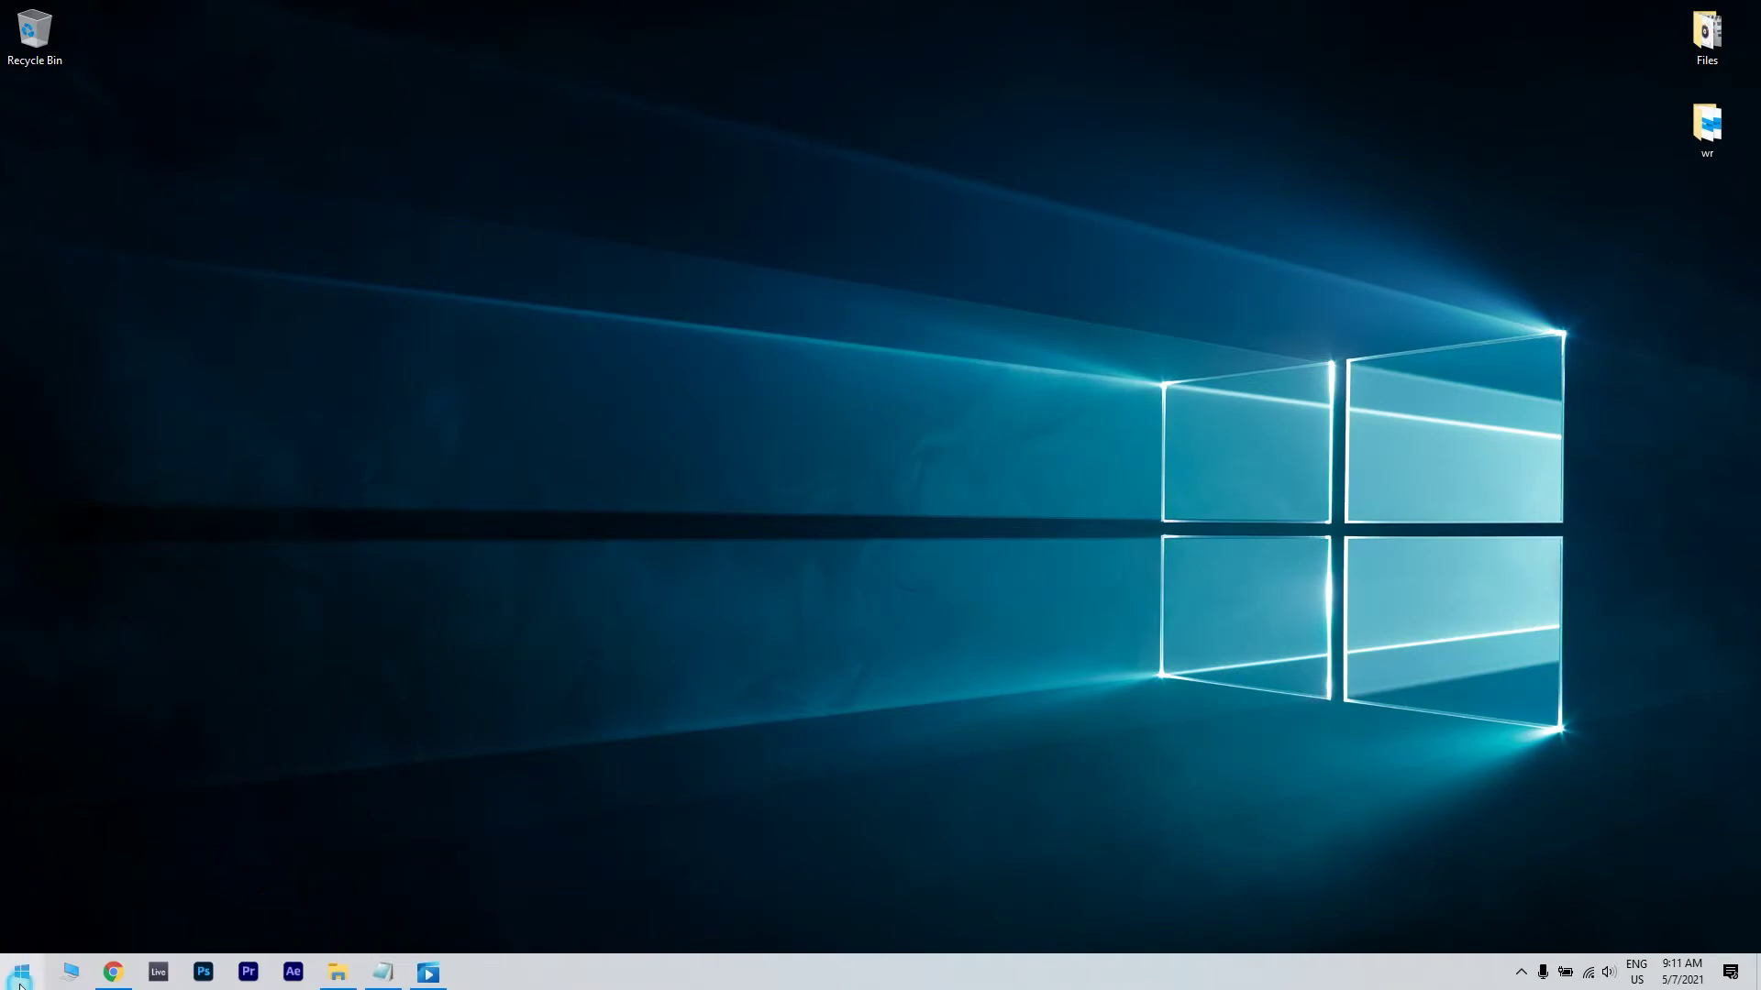
# Launch Command Prompt as administrator from a Start search for cmd and position its window
pyautogui.click(20, 981)
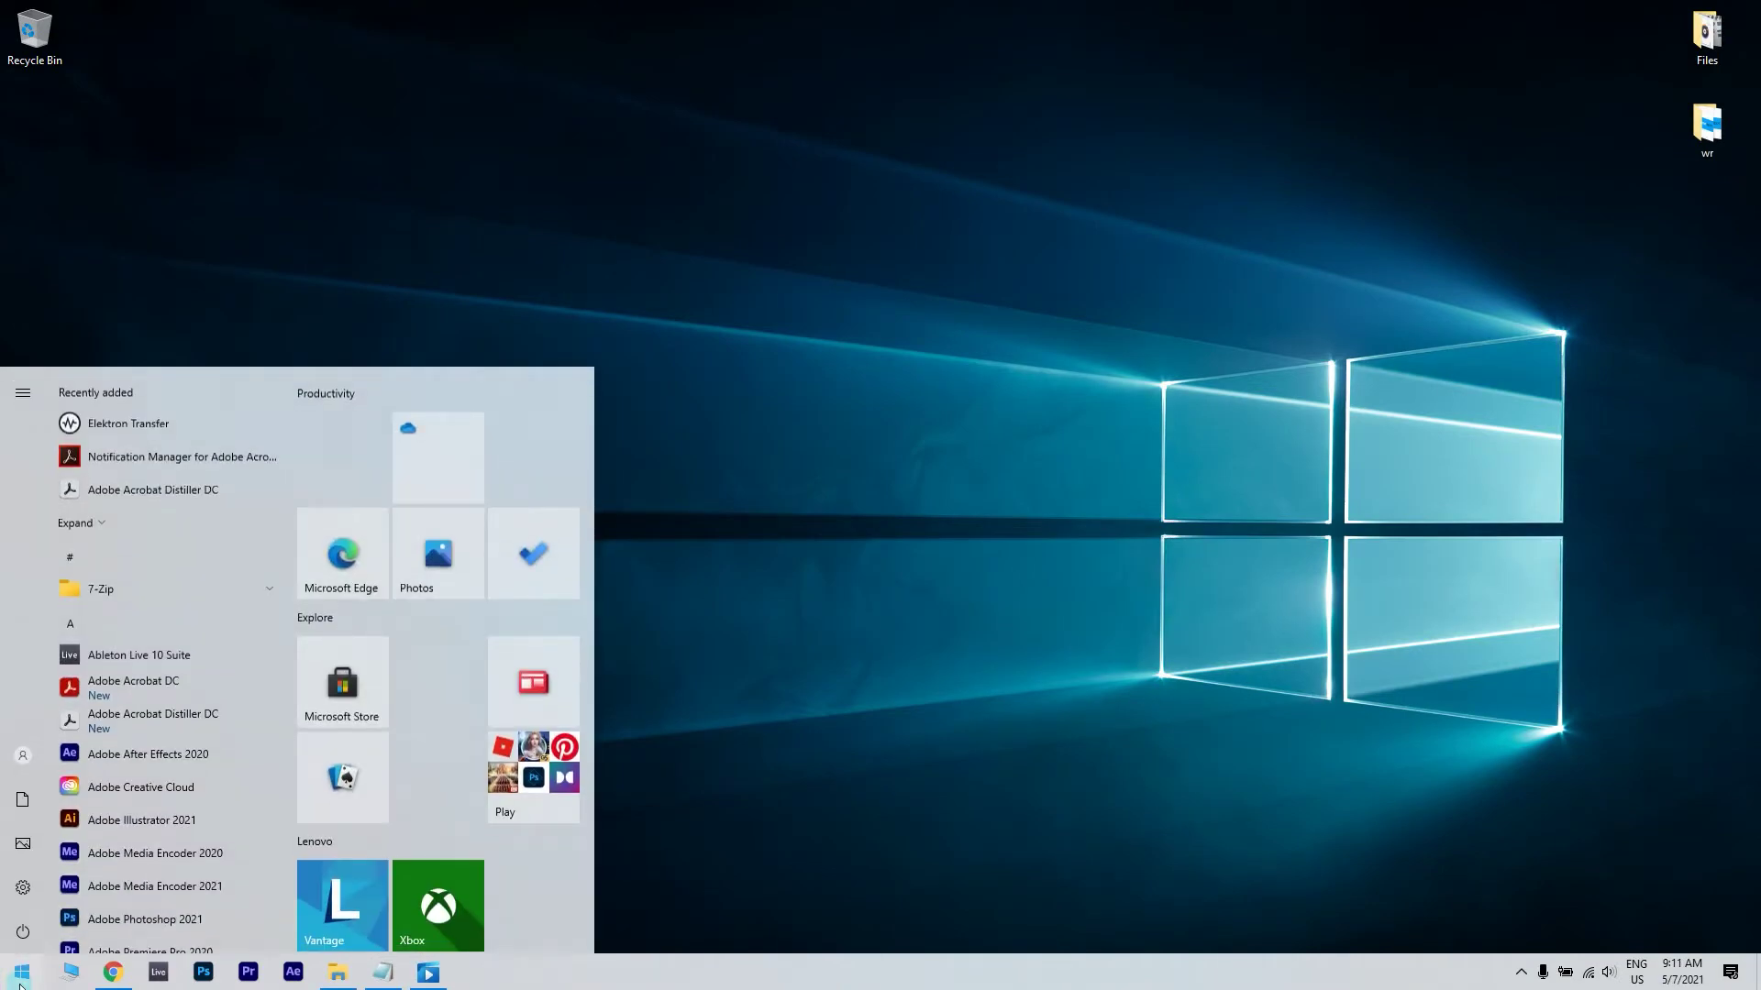
pyautogui.write('cmd')
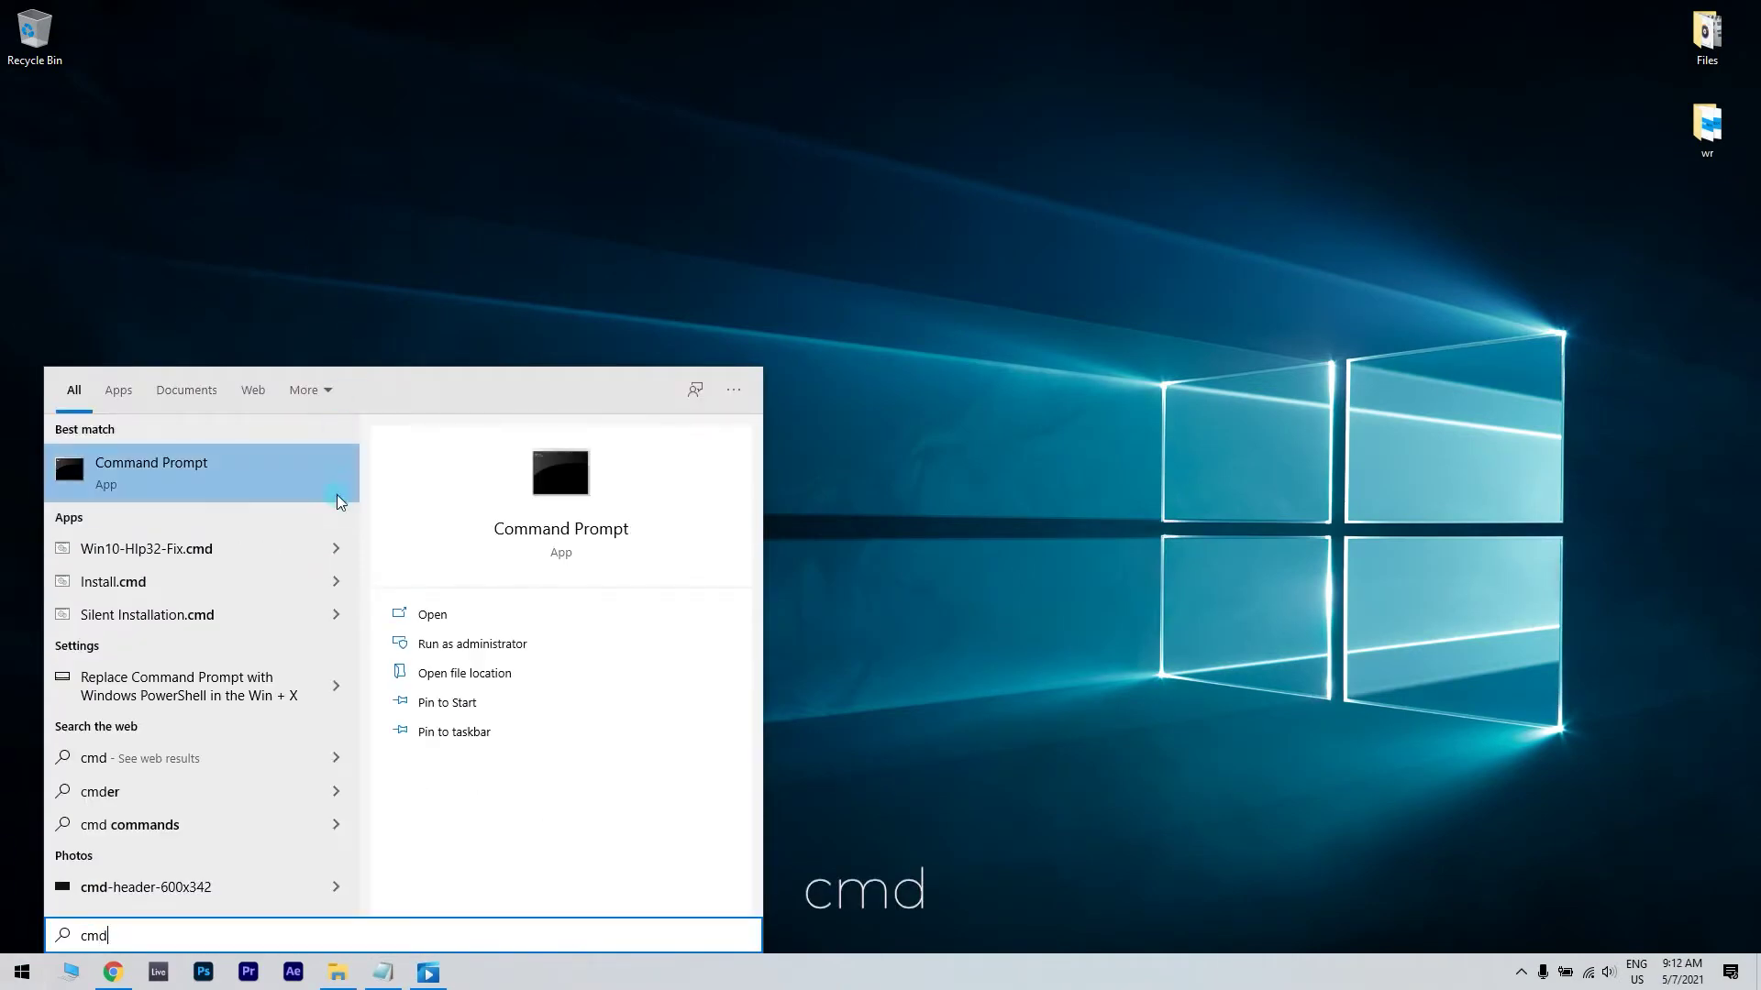
pyautogui.rightClick(337, 486)
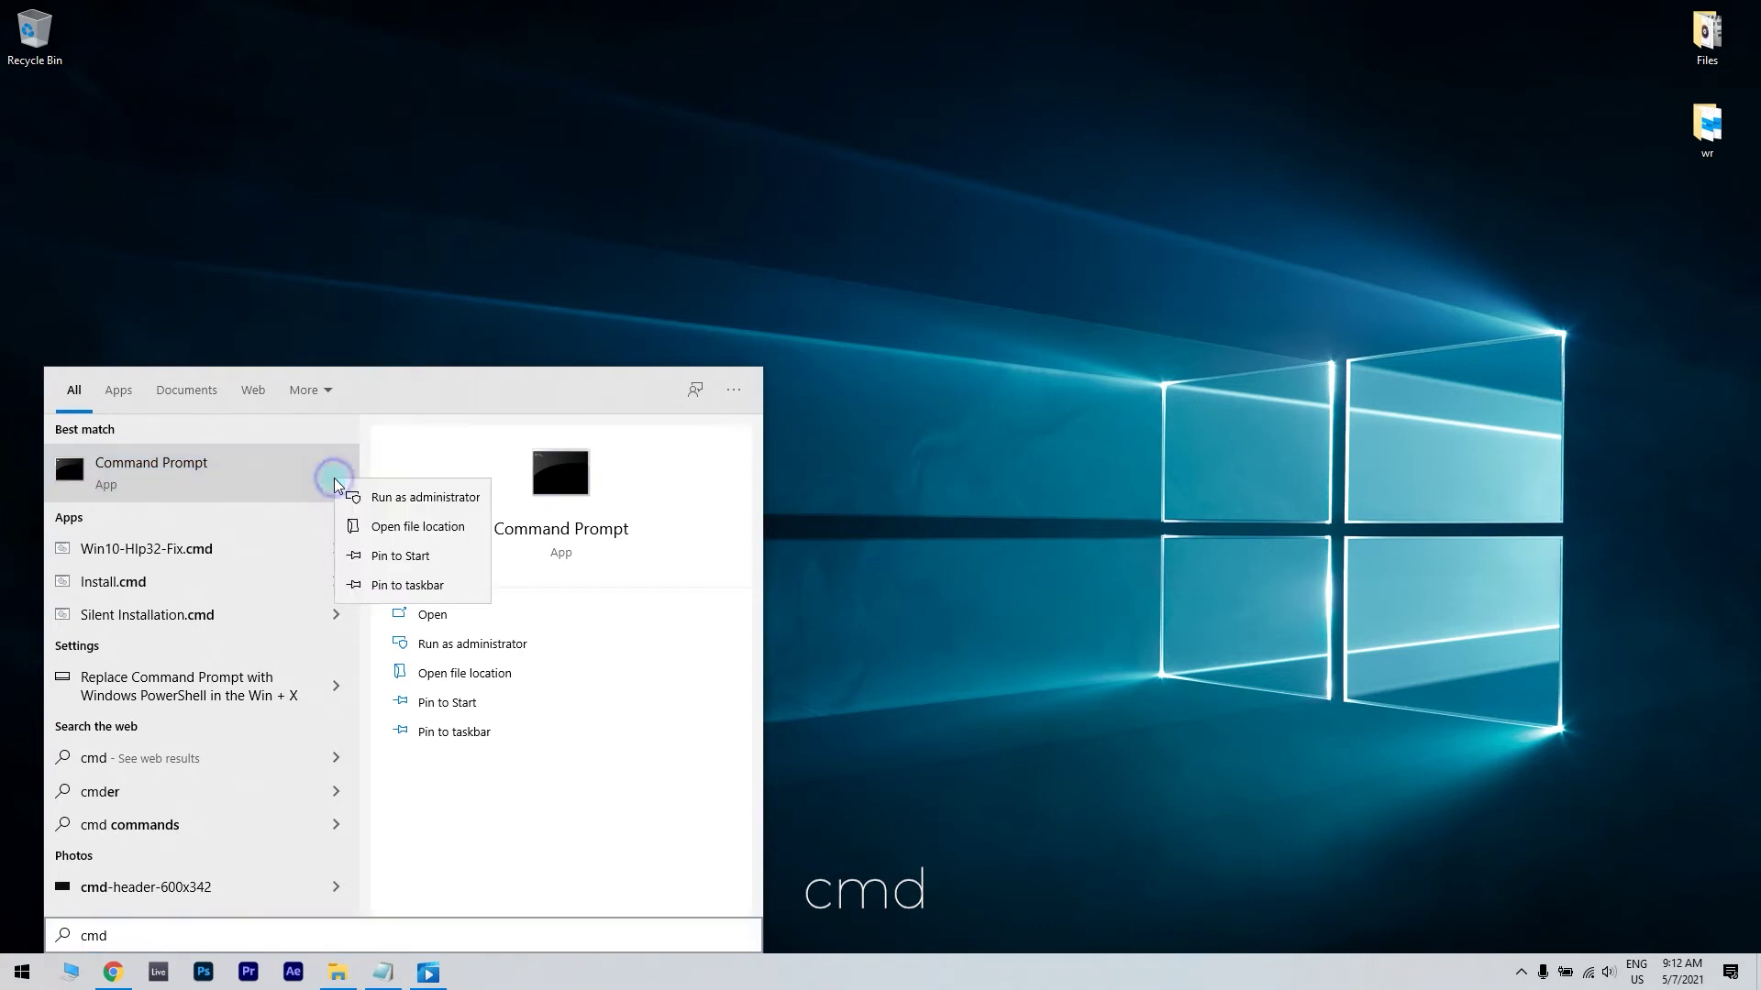
pyautogui.click(410, 495)
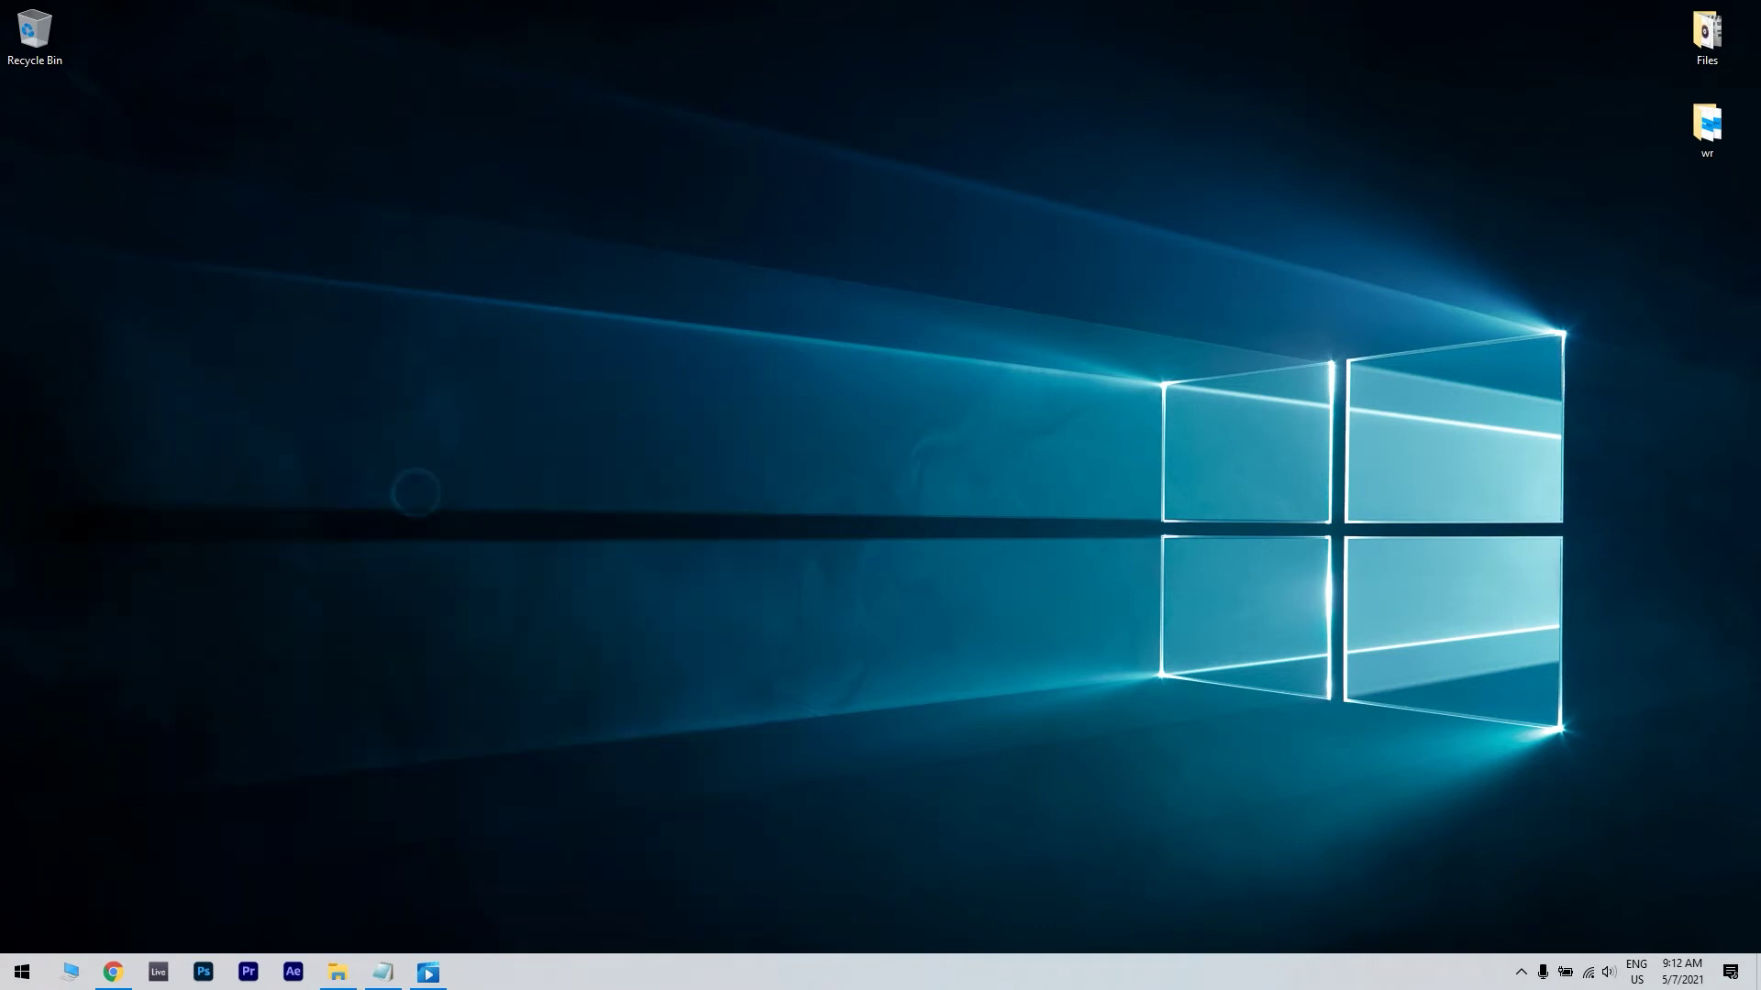
pyautogui.moveTo(873, 181); pyautogui.dragTo(1033, 197)
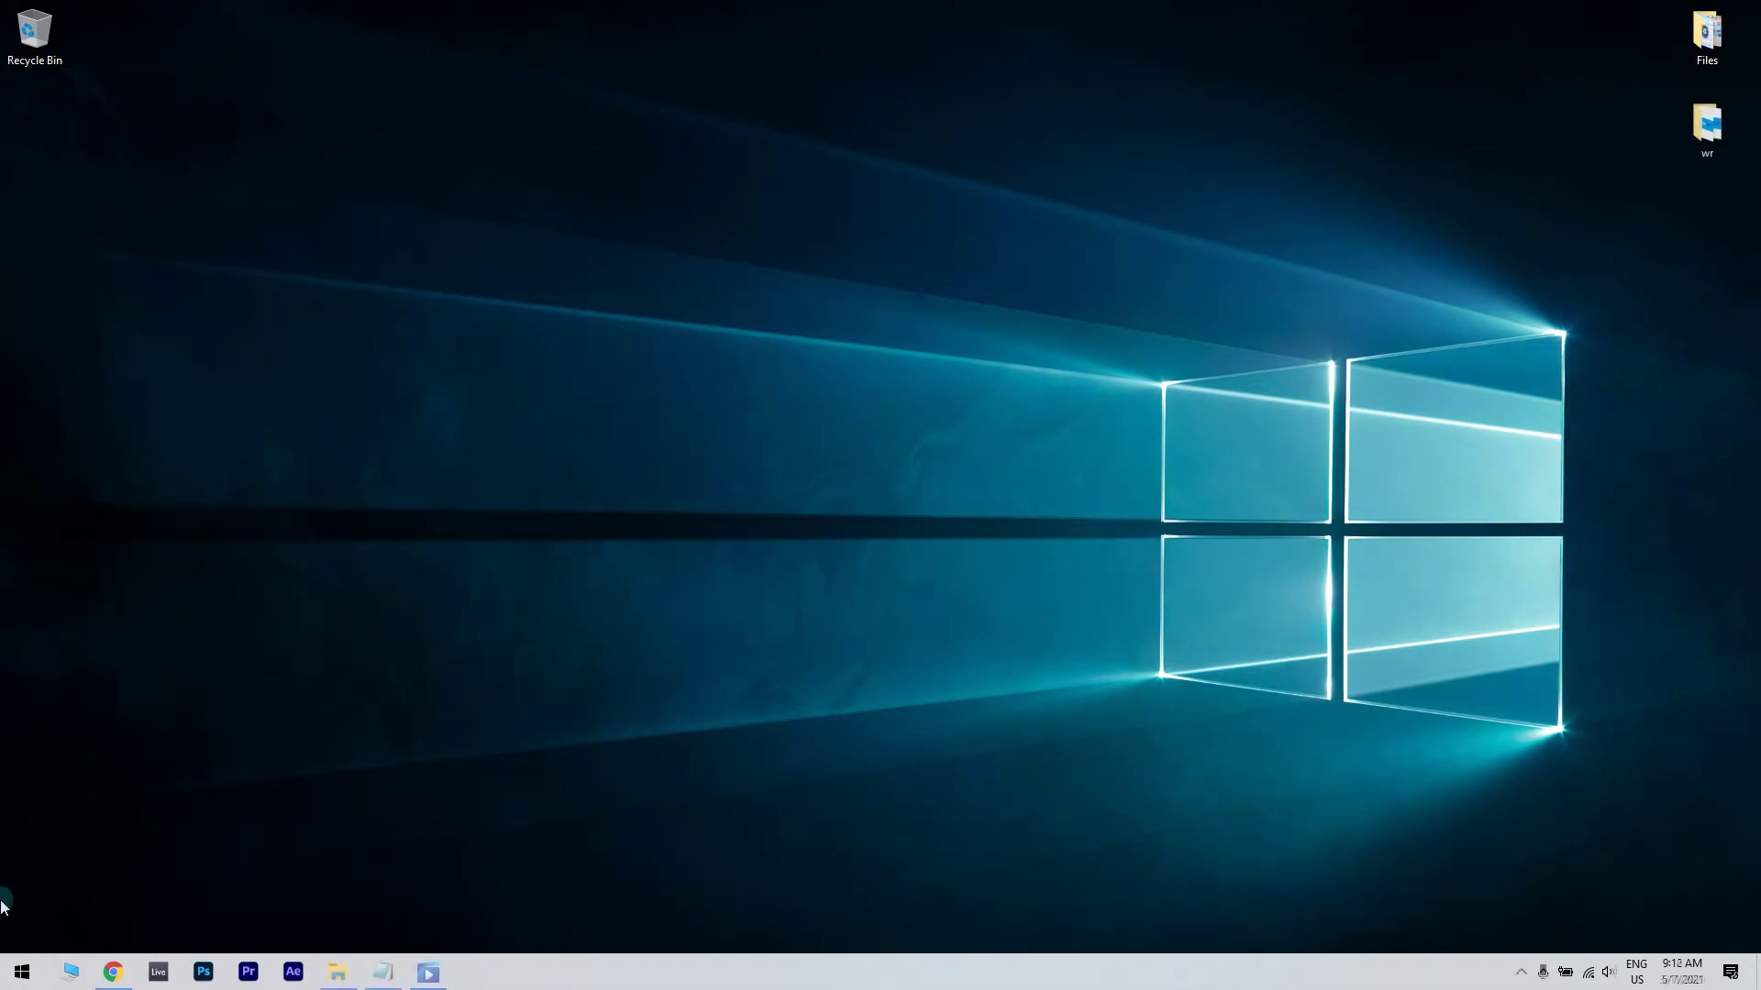
# Open Device Manager from a Start search and expand the Network adapters category
pyautogui.click(10, 982)
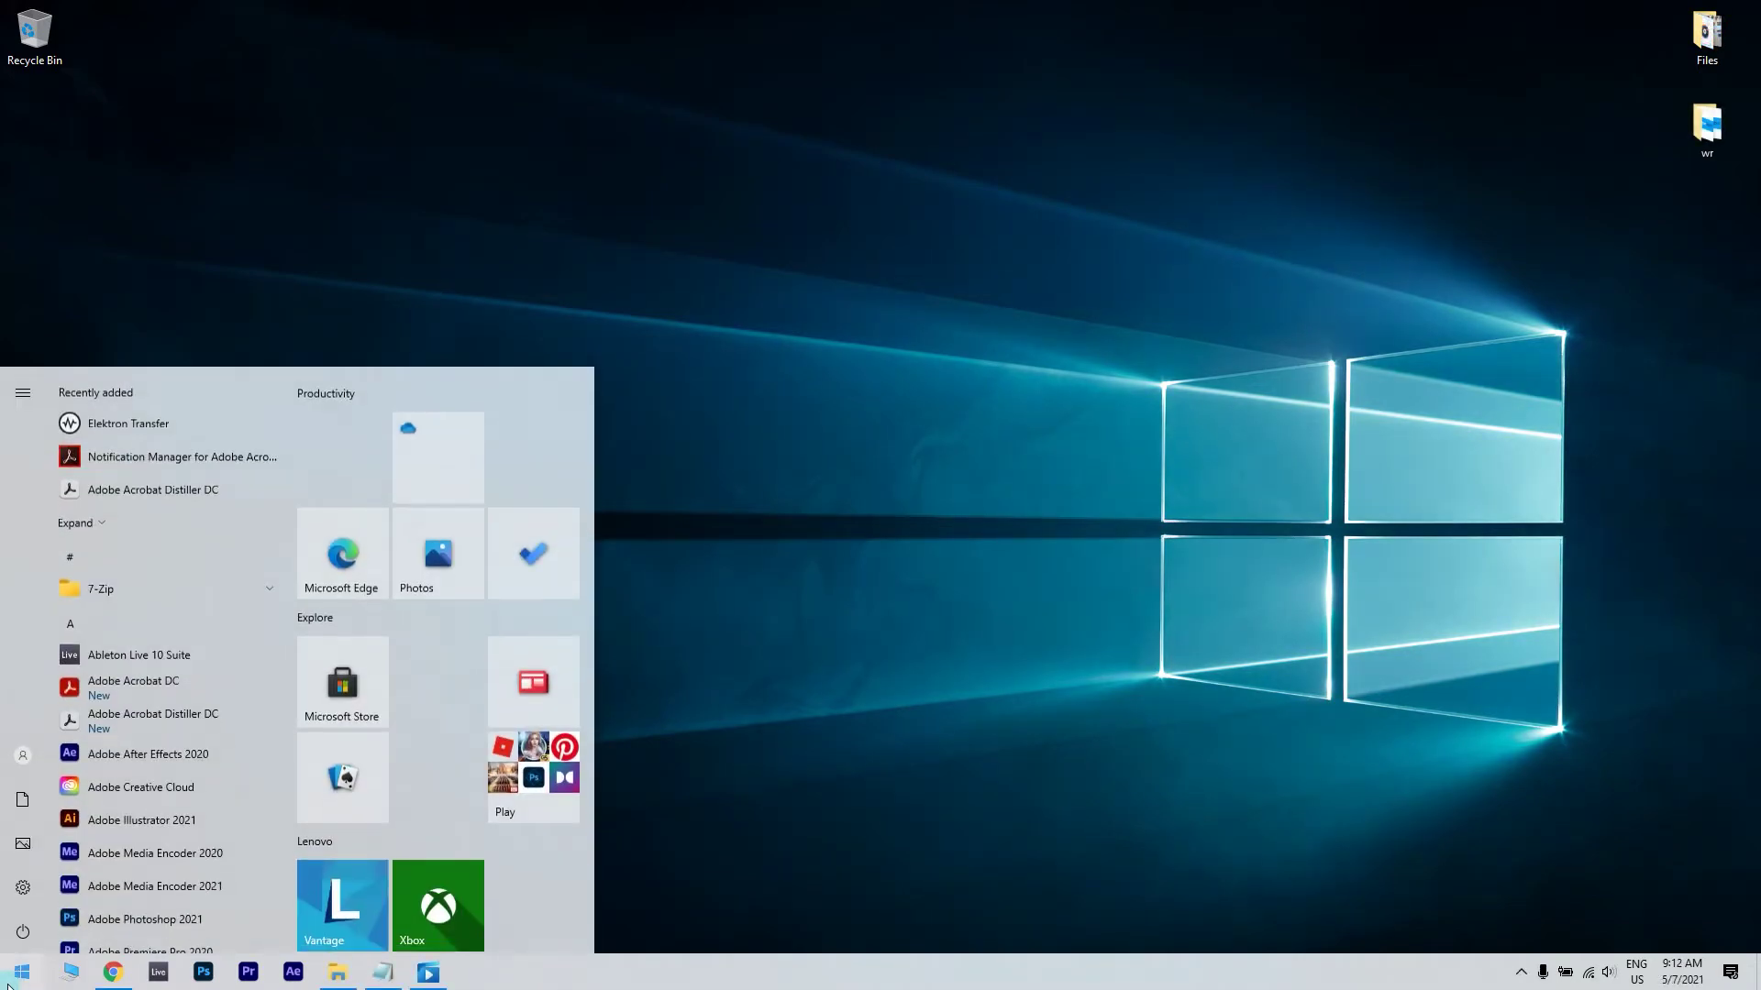
pyautogui.write('device manager')
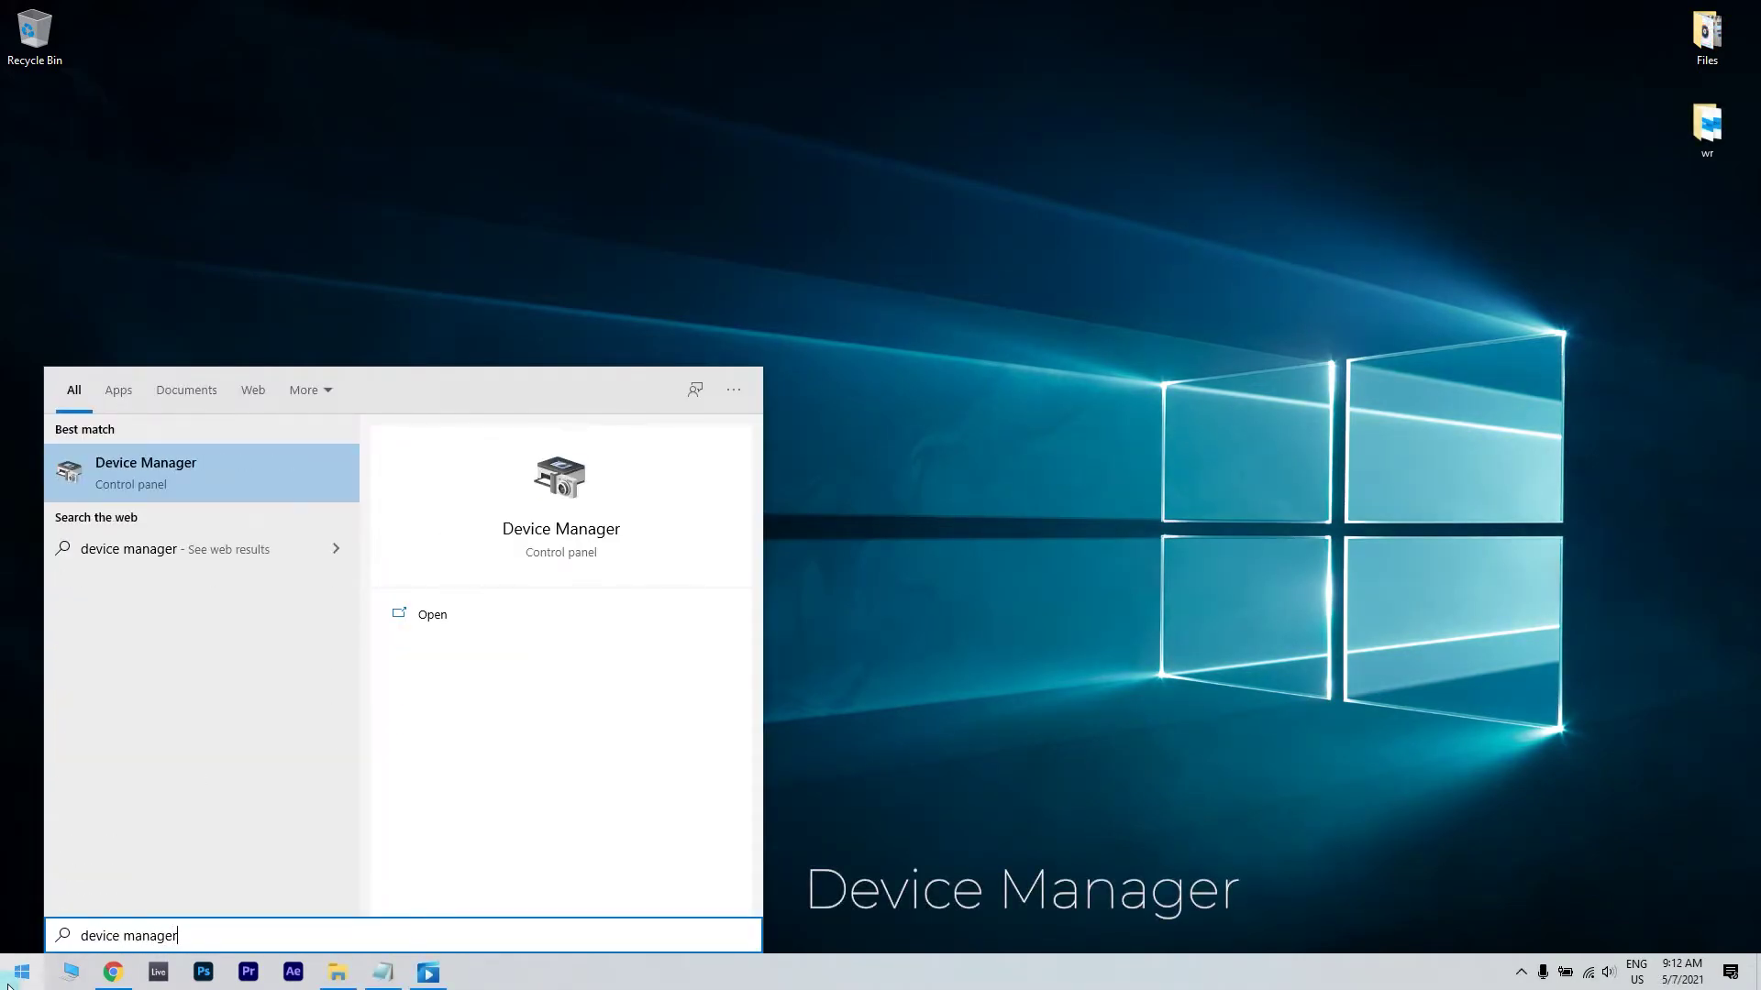
pyautogui.click(306, 487)
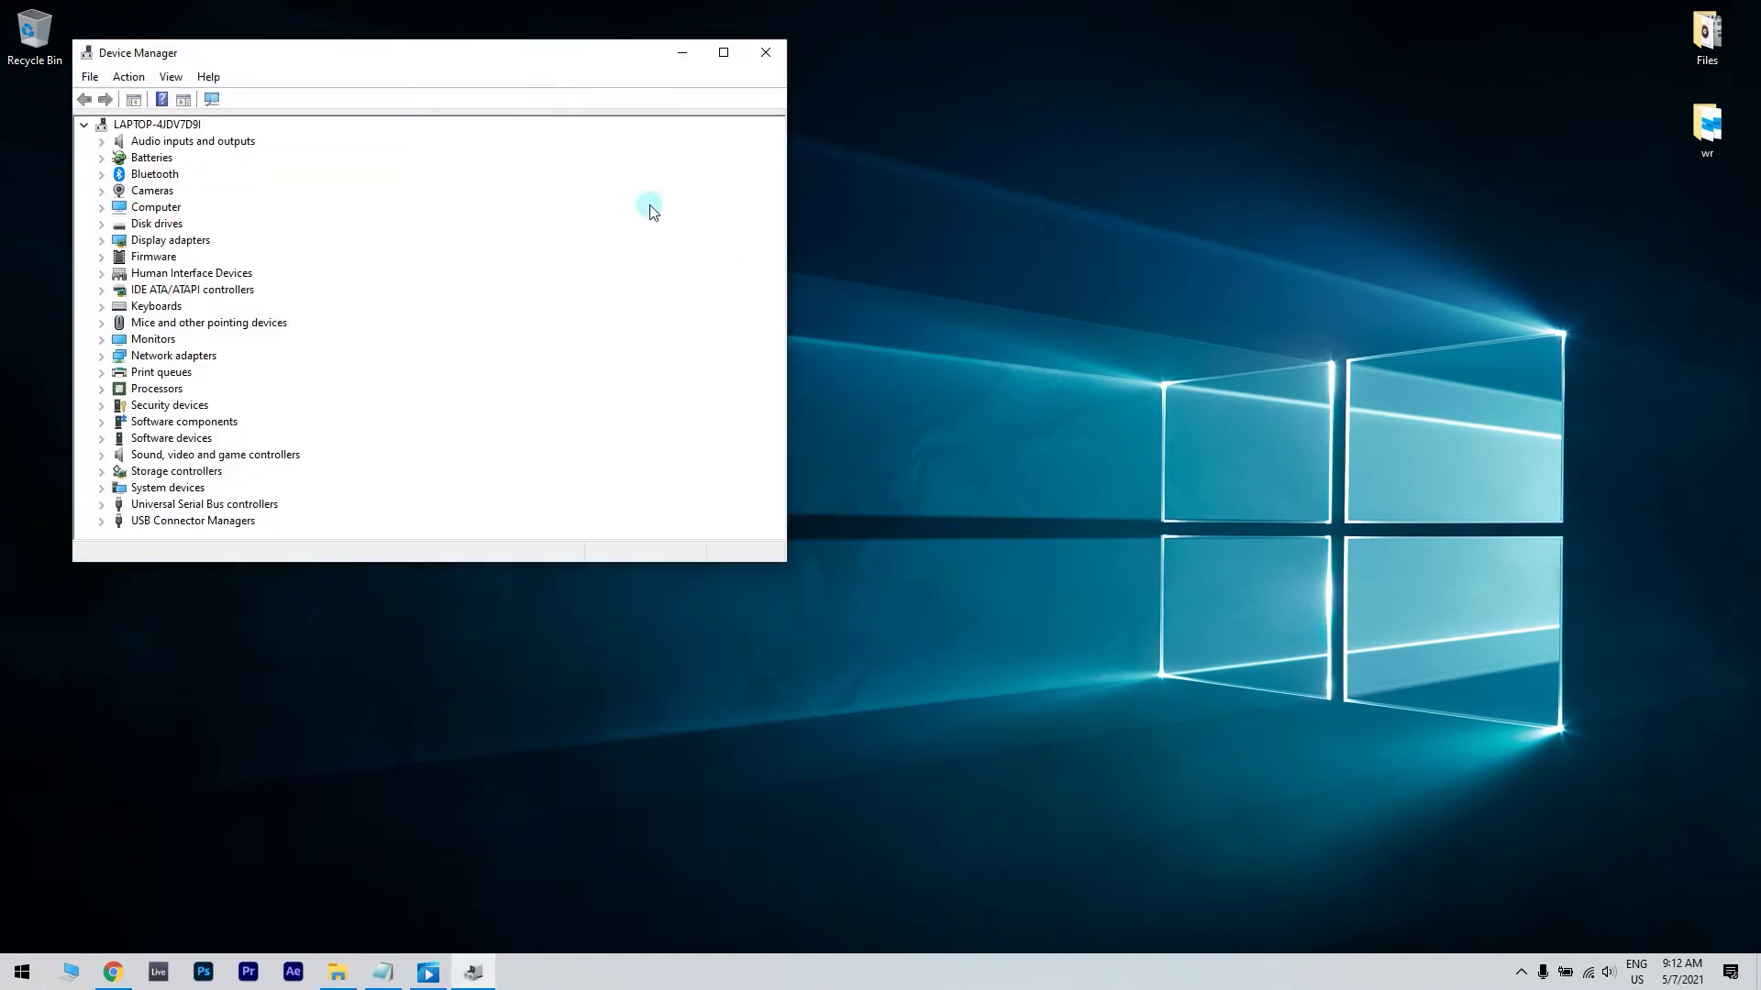
pyautogui.moveTo(489, 62); pyautogui.dragTo(890, 229)
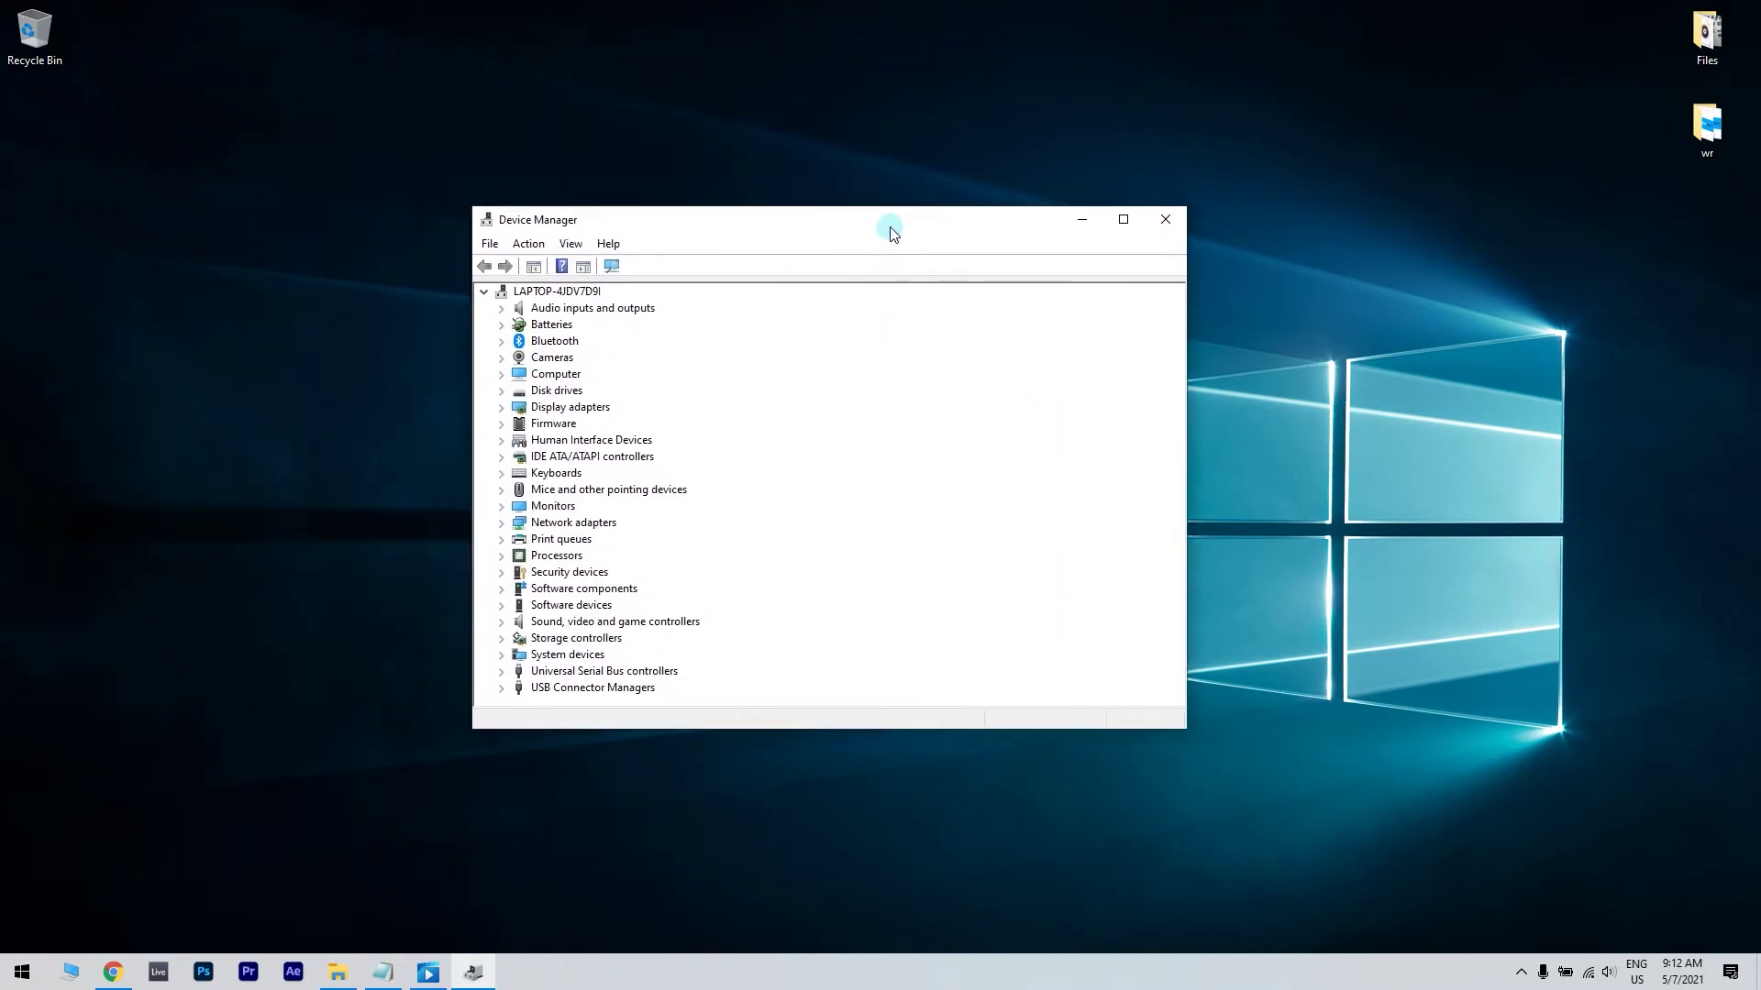
pyautogui.click(503, 525)
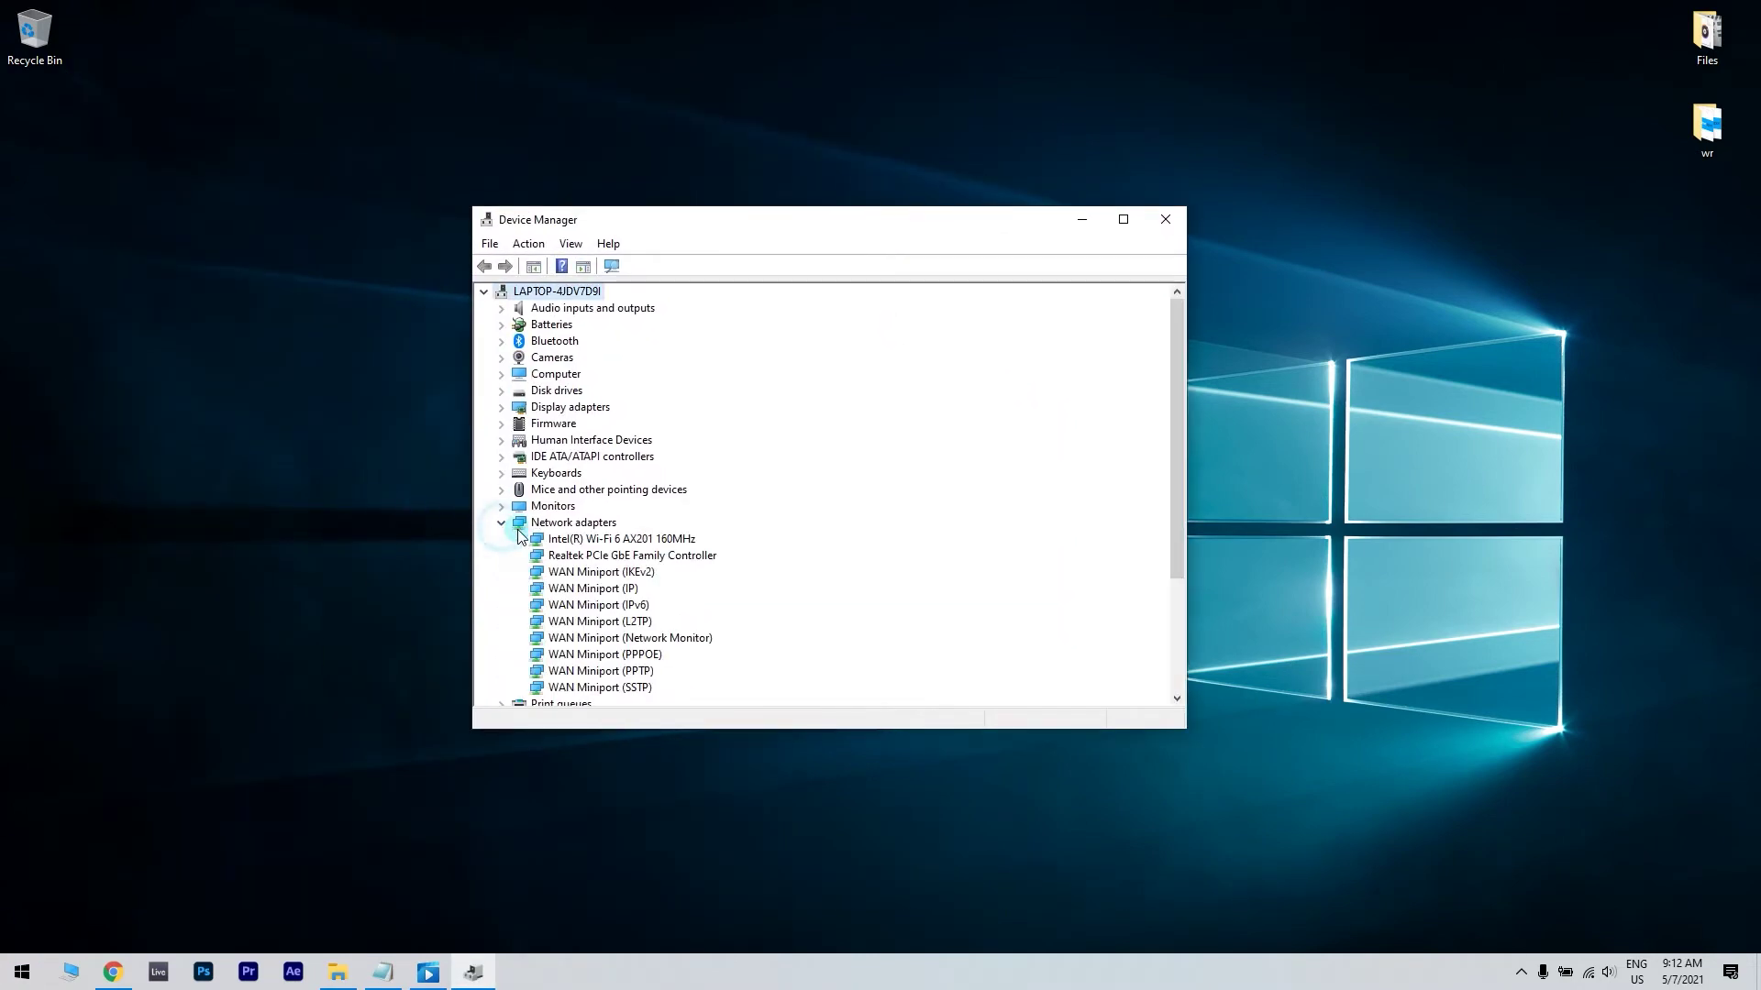
# Scan for hardware changes, then start a driver update for the Intel Wi-Fi 6 AX201 adapter
pyautogui.rightClick(694, 540)
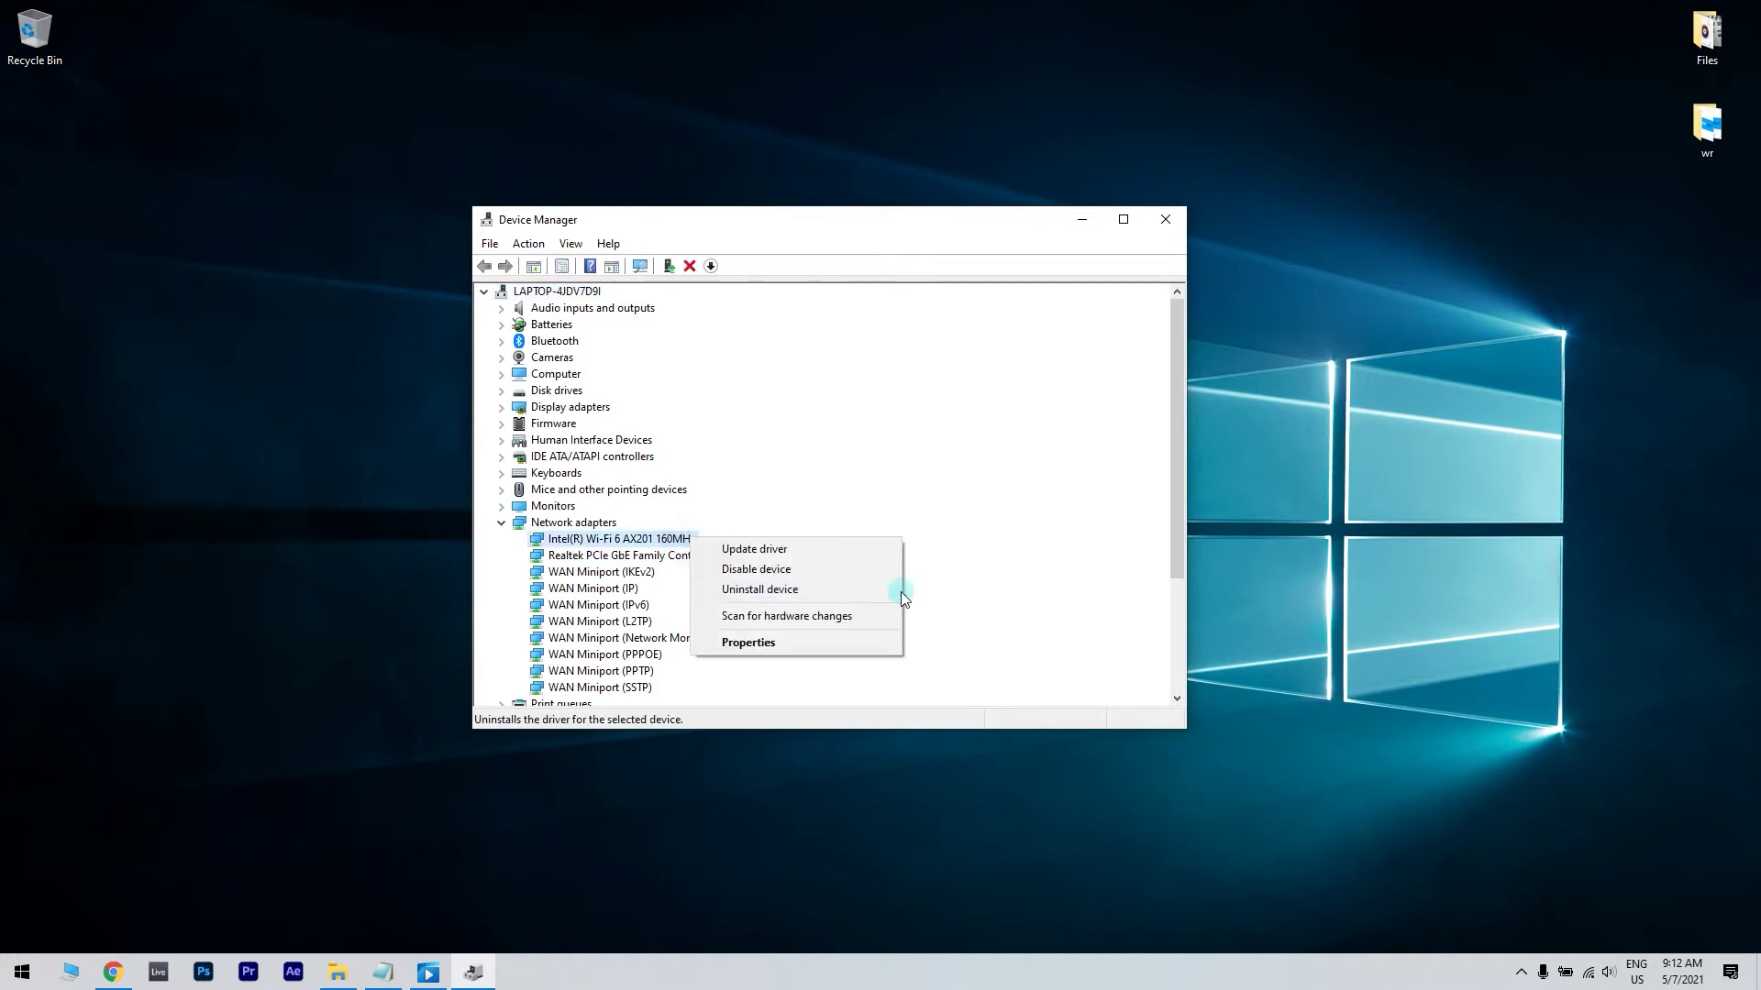
pyautogui.click(942, 592)
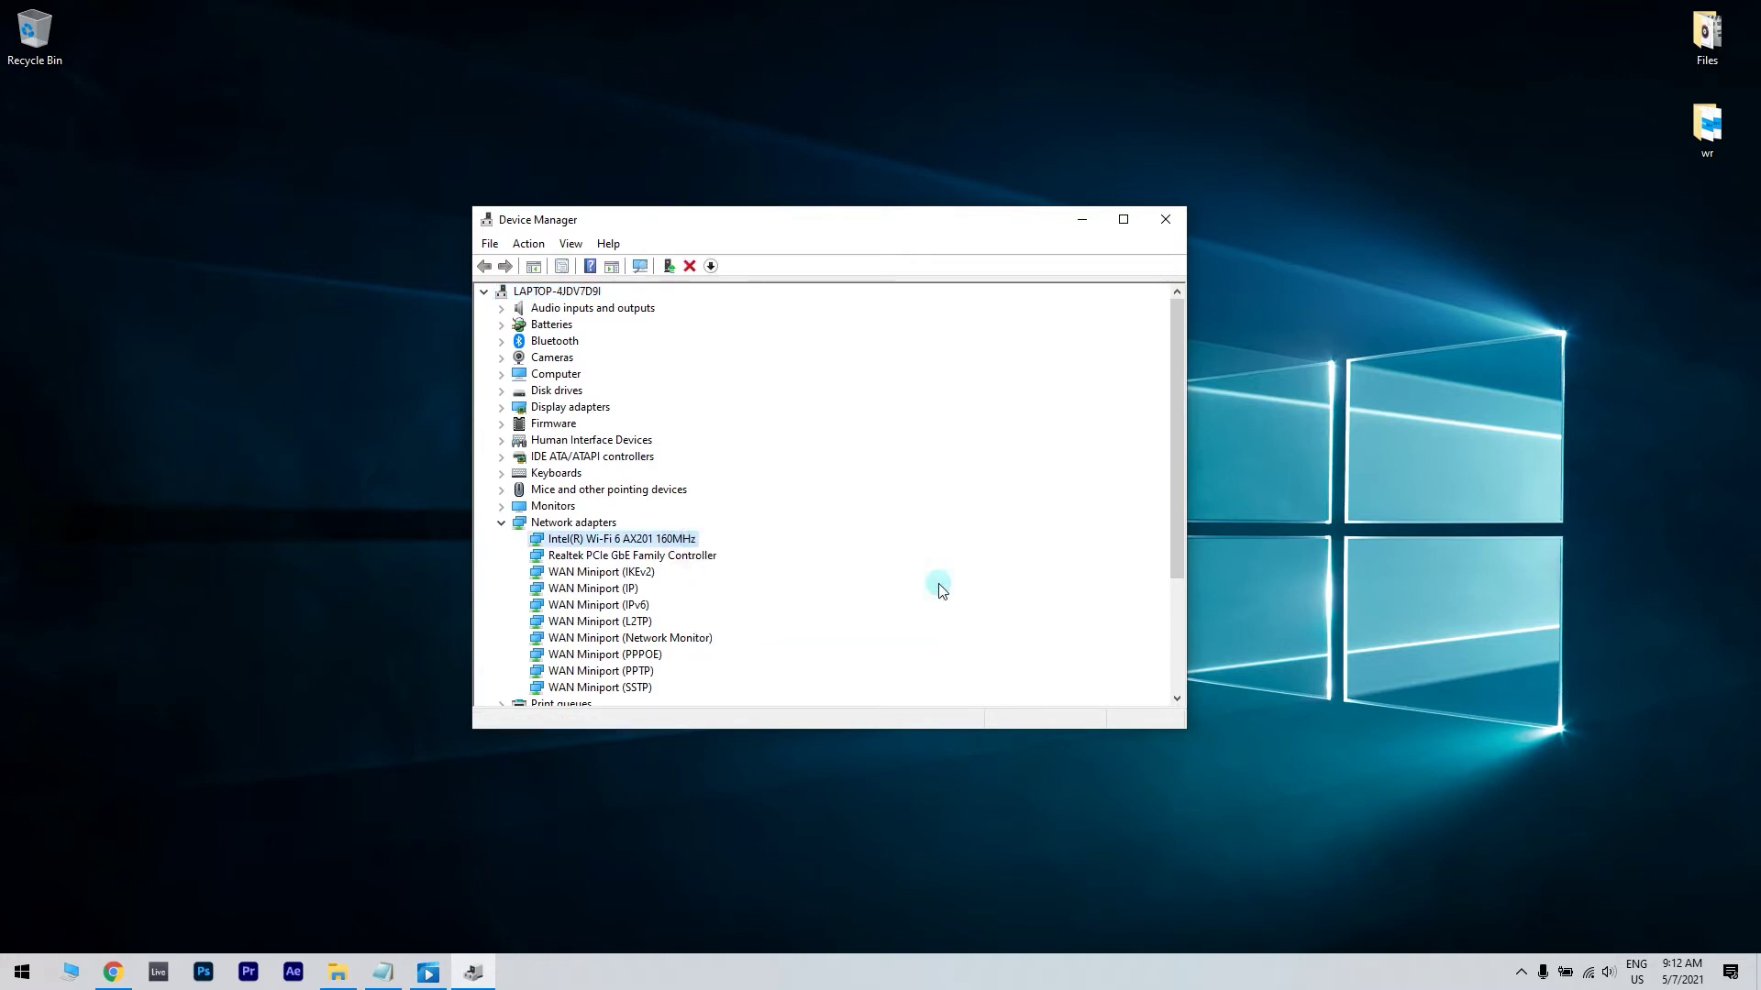
pyautogui.click(528, 243)
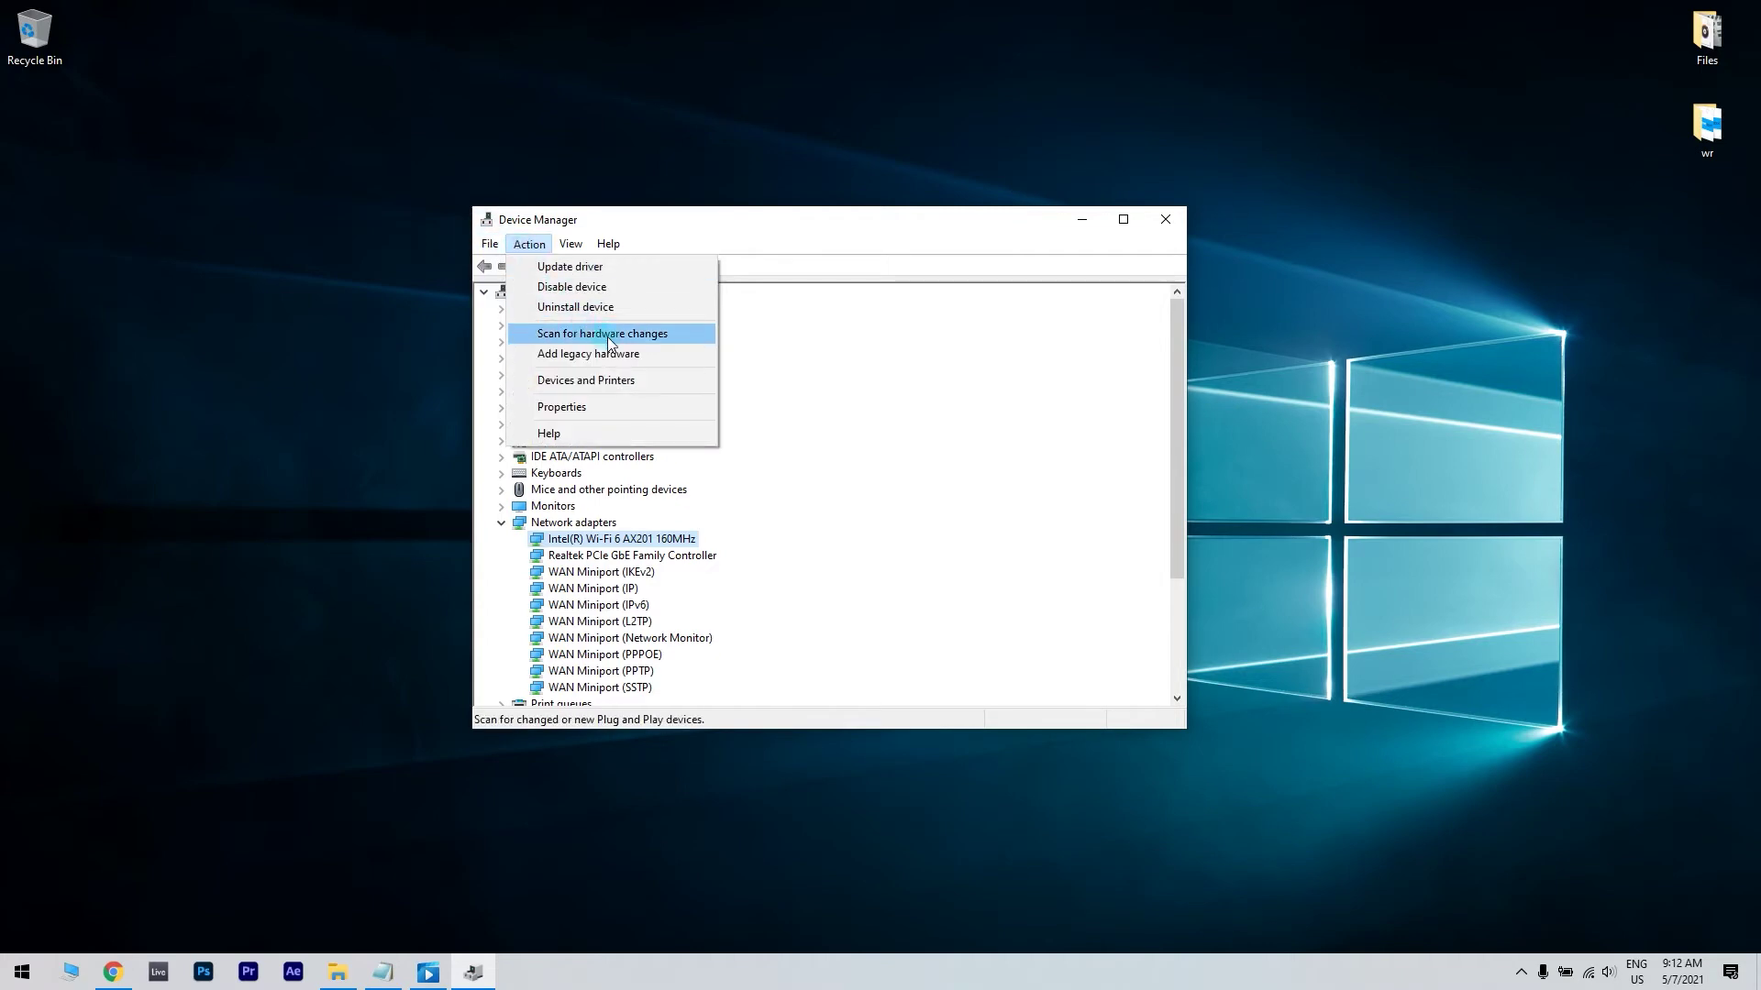
pyautogui.click(716, 335)
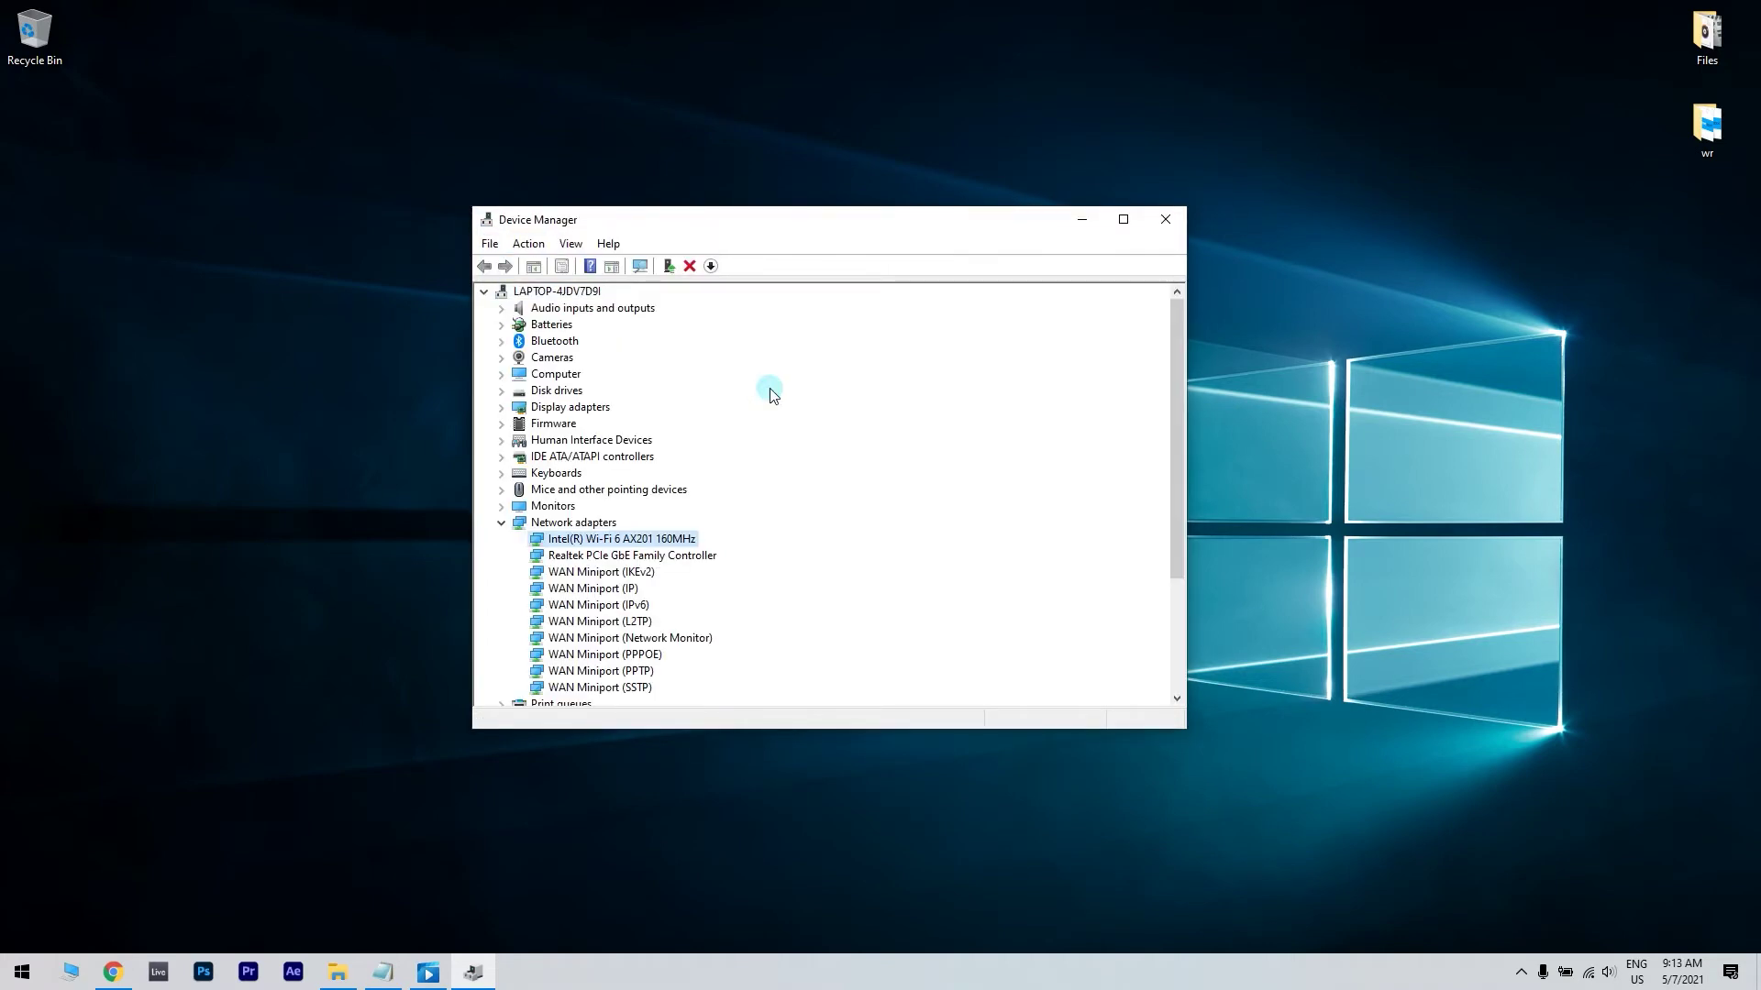
pyautogui.rightClick(617, 541)
pyautogui.click(707, 551)
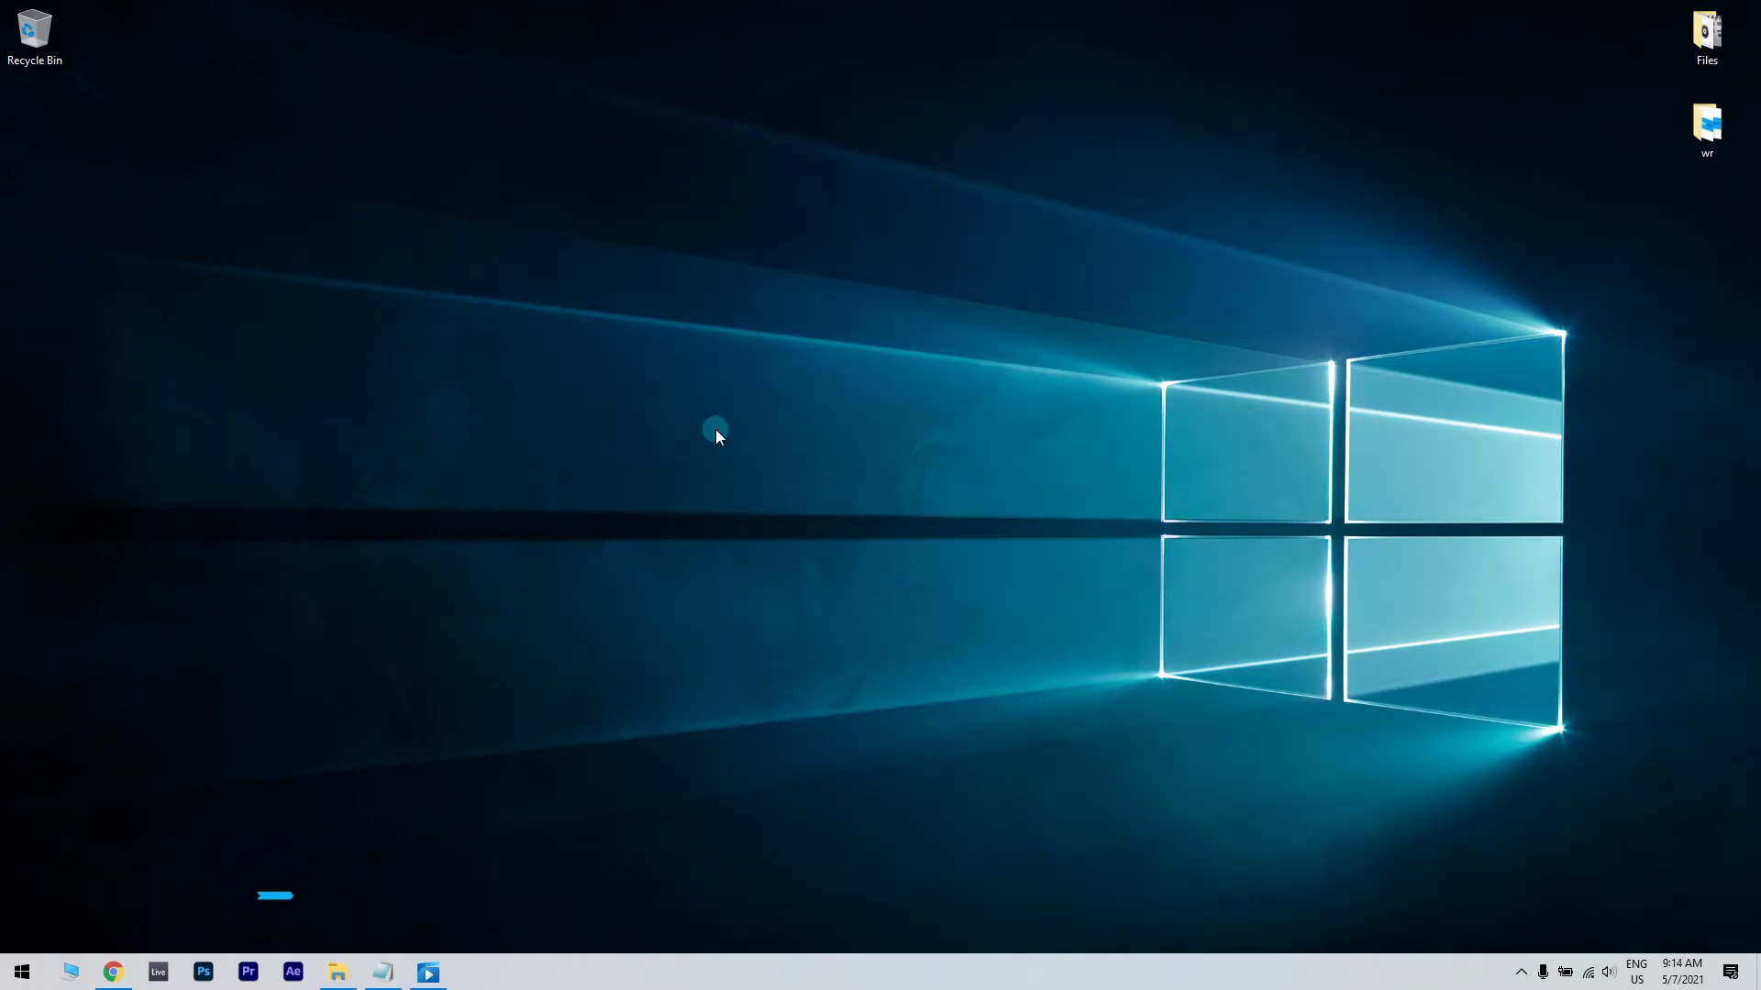
# Open Control Panel from a Start search and go to Network and Sharing Center
pyautogui.click(8, 980)
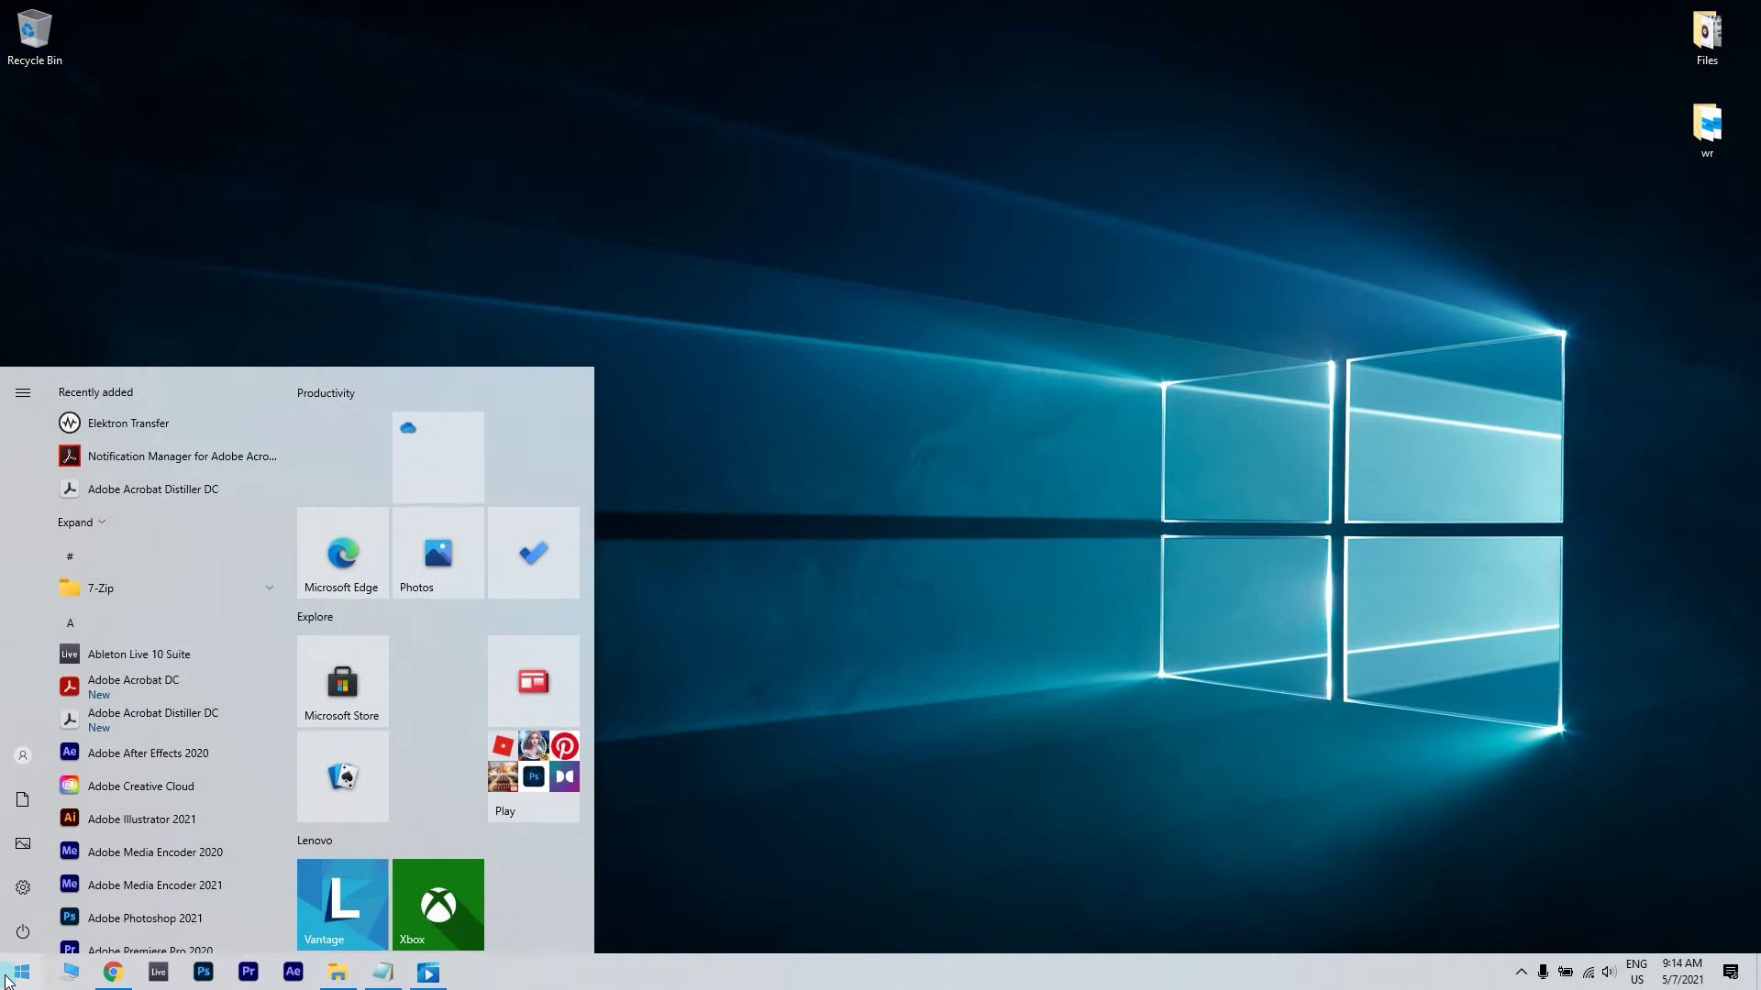
pyautogui.write('control panel')
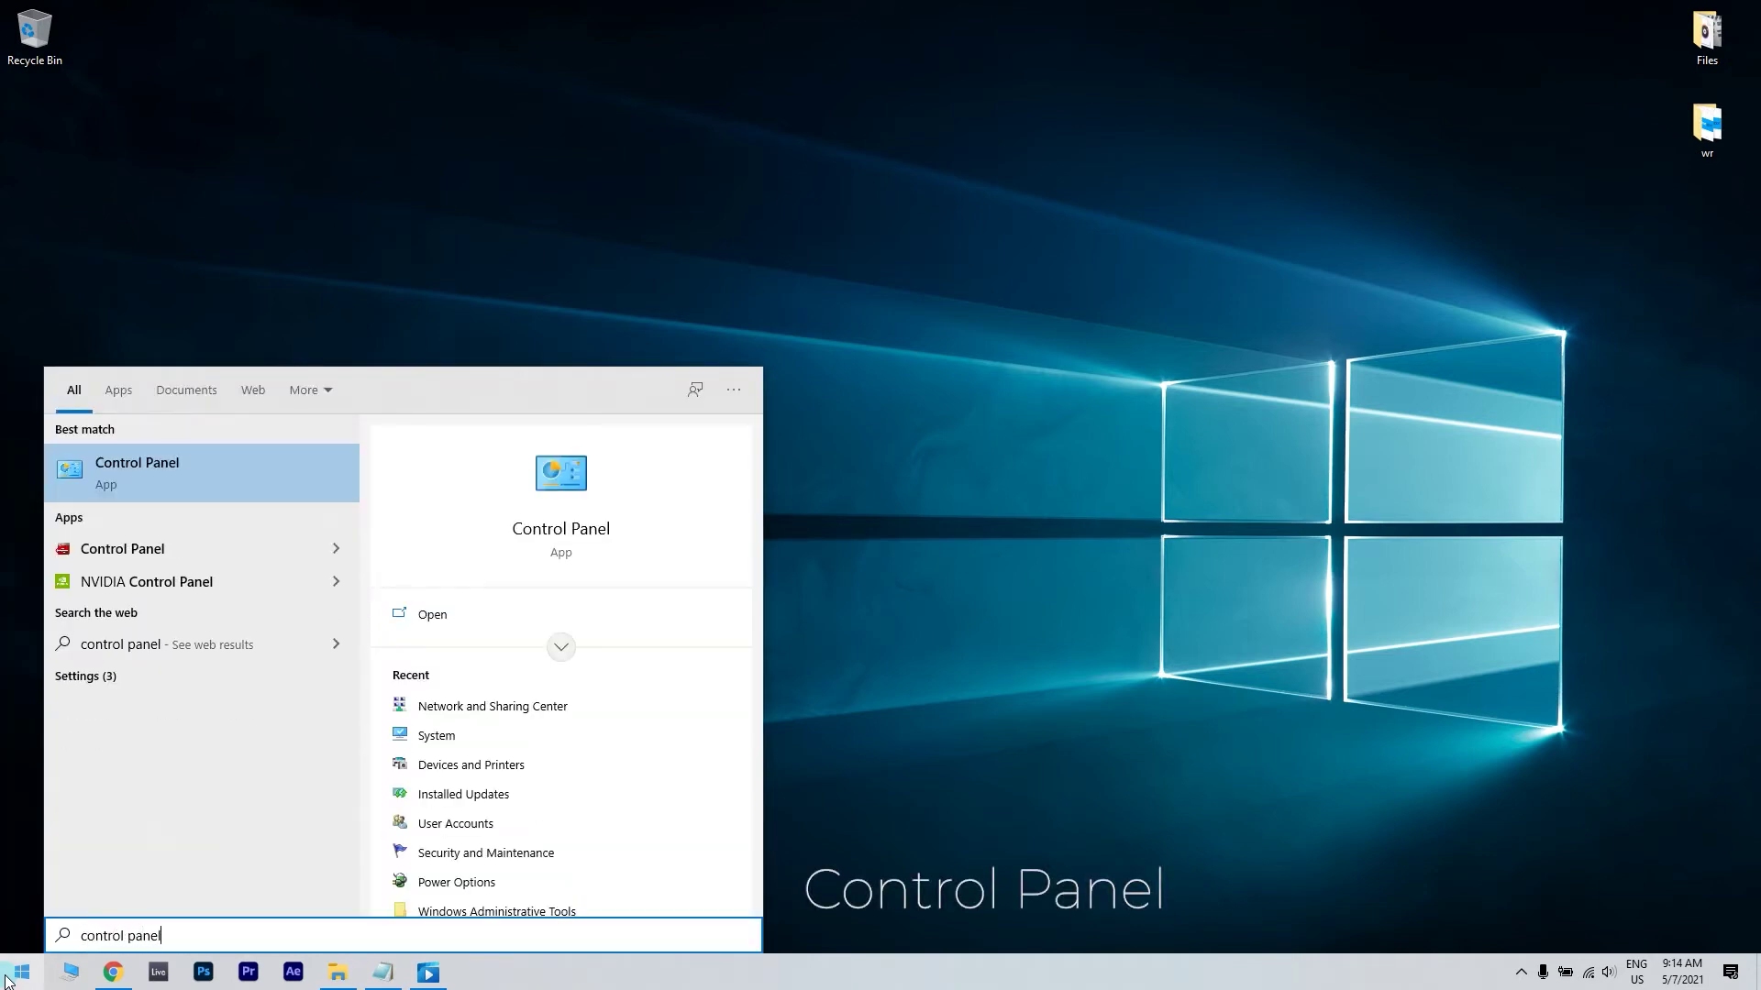
pyautogui.click(310, 466)
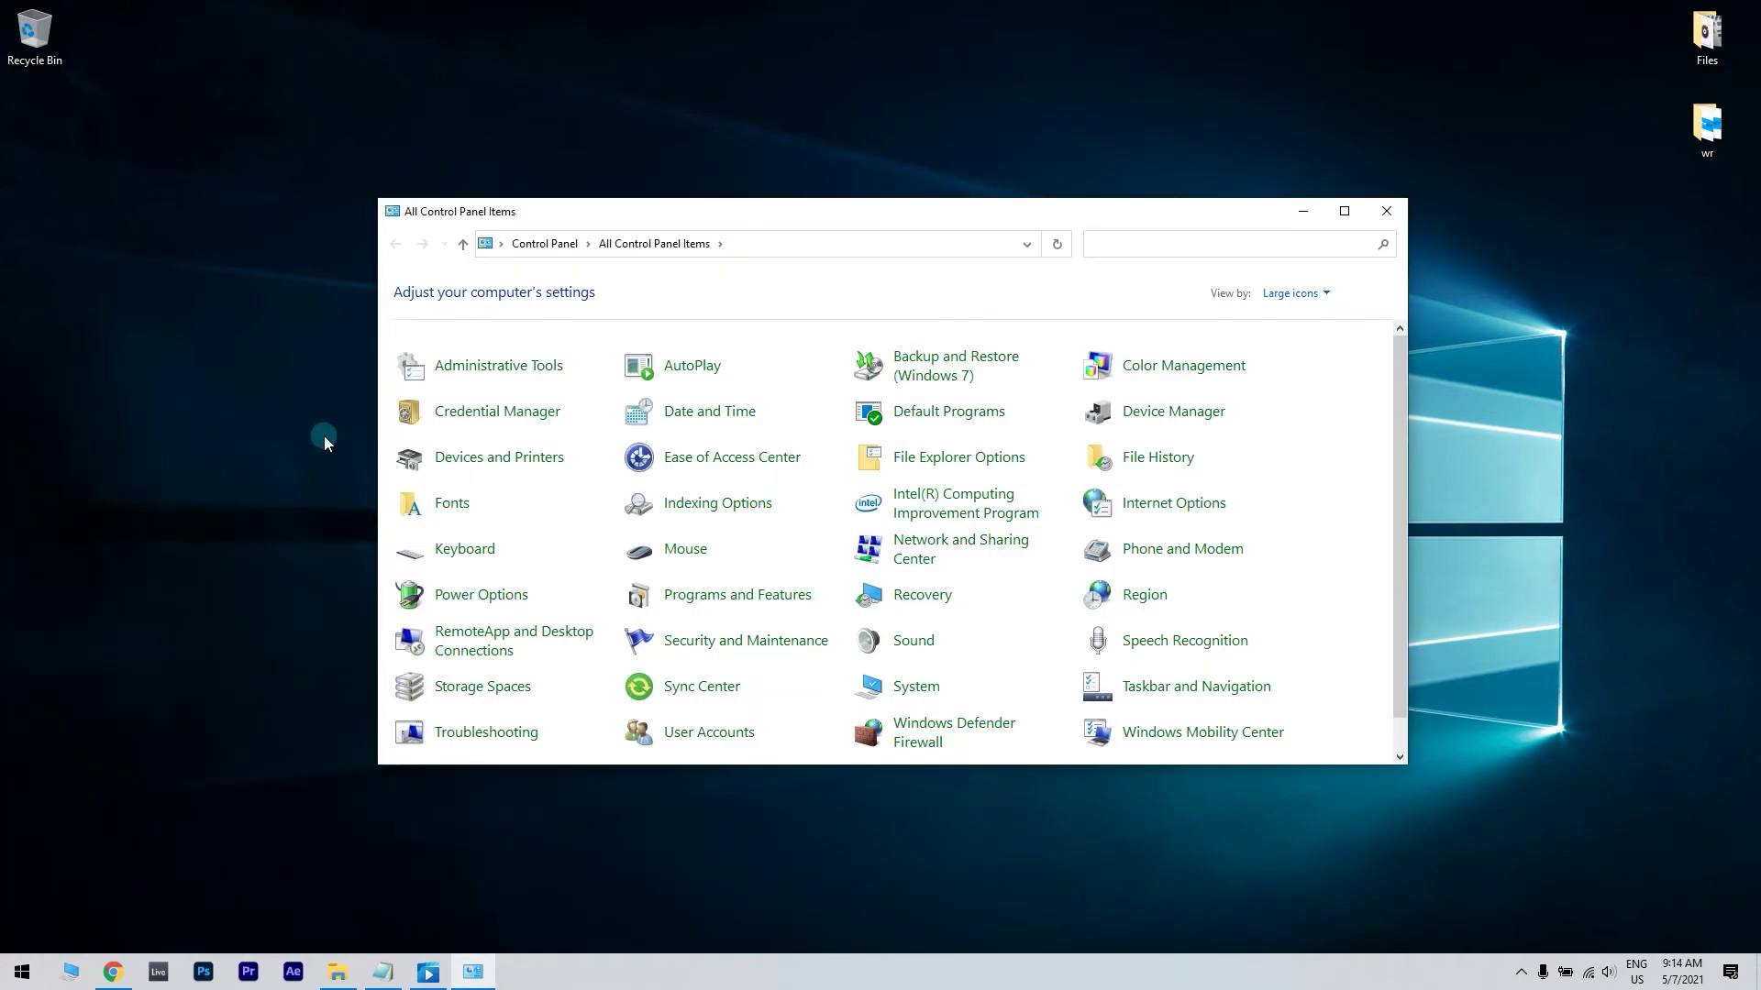
pyautogui.click(961, 549)
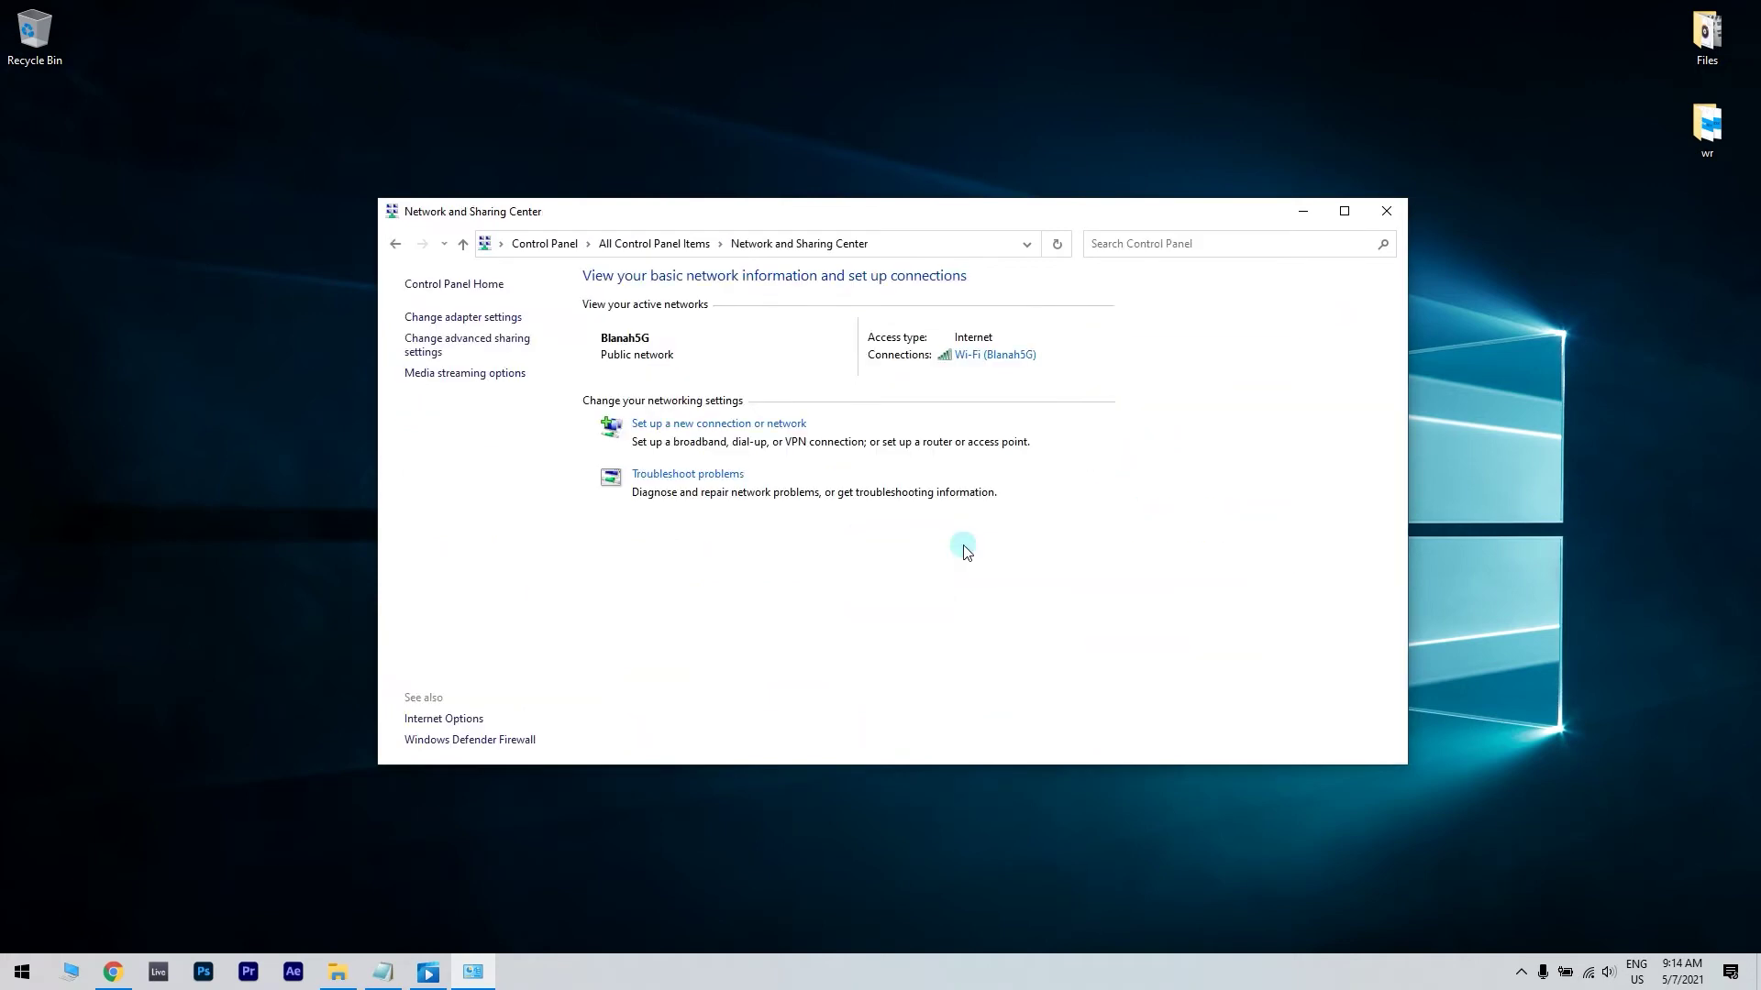
# Review the Wi-Fi connection's status and properties, then confirm with OK and close the status window
pyautogui.click(998, 357)
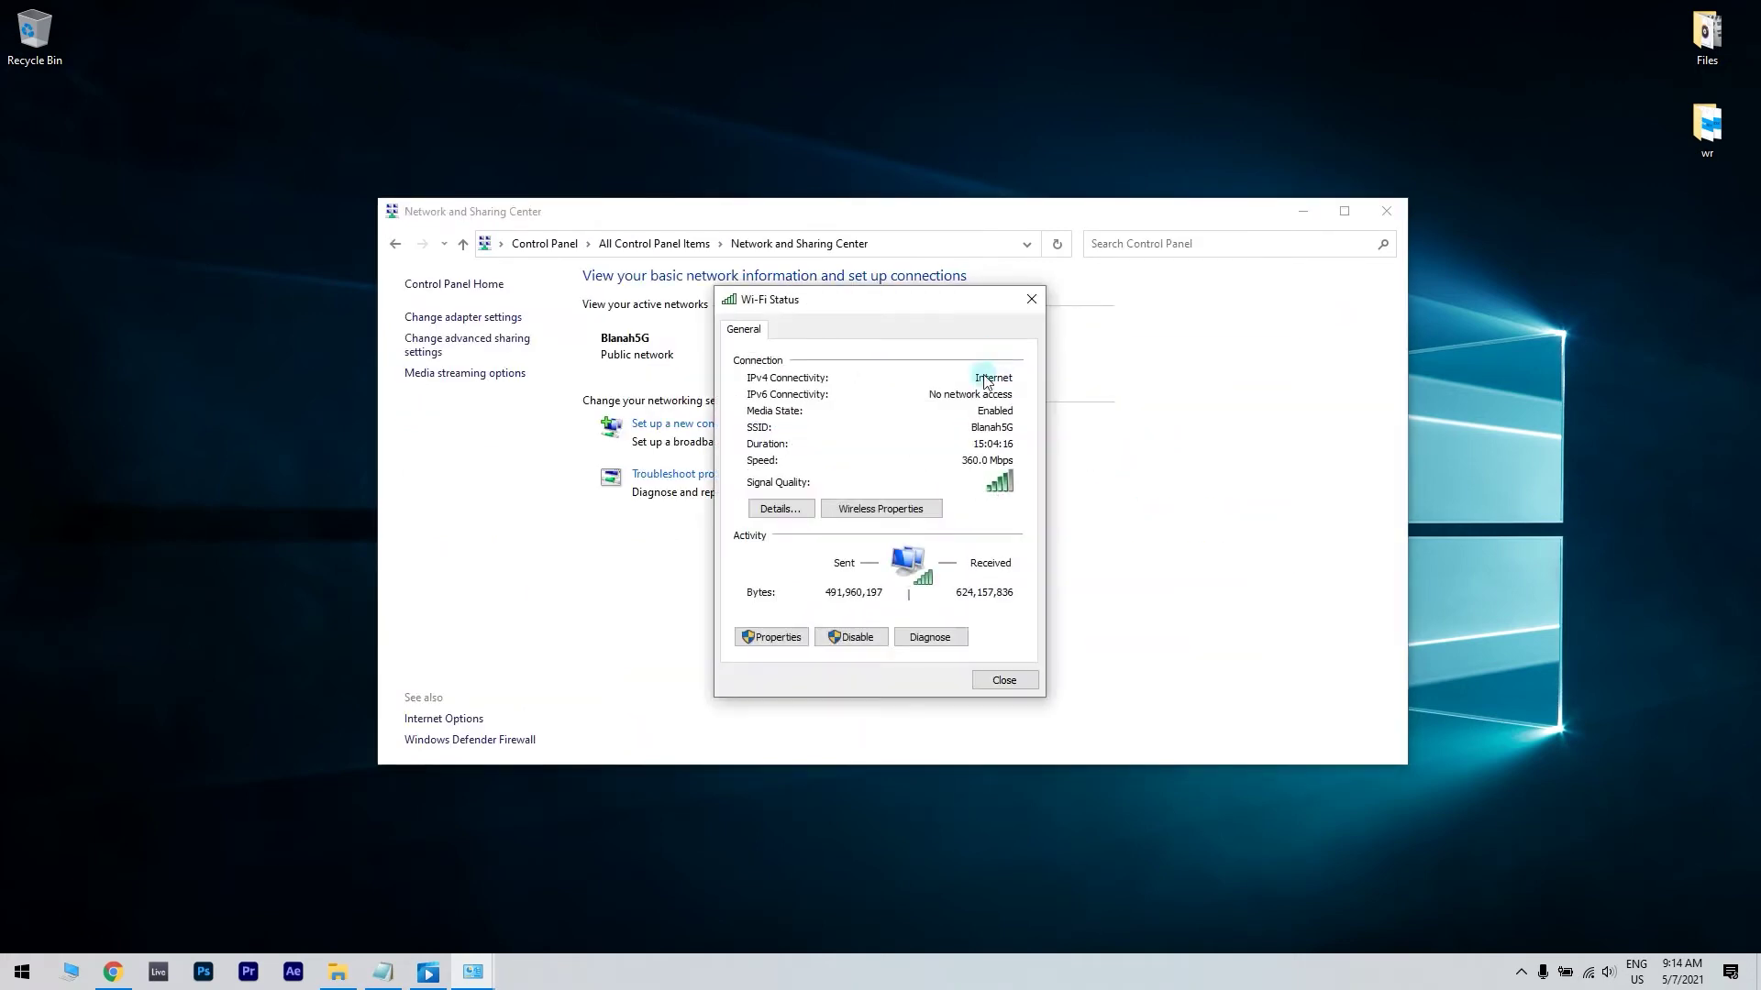
pyautogui.click(759, 639)
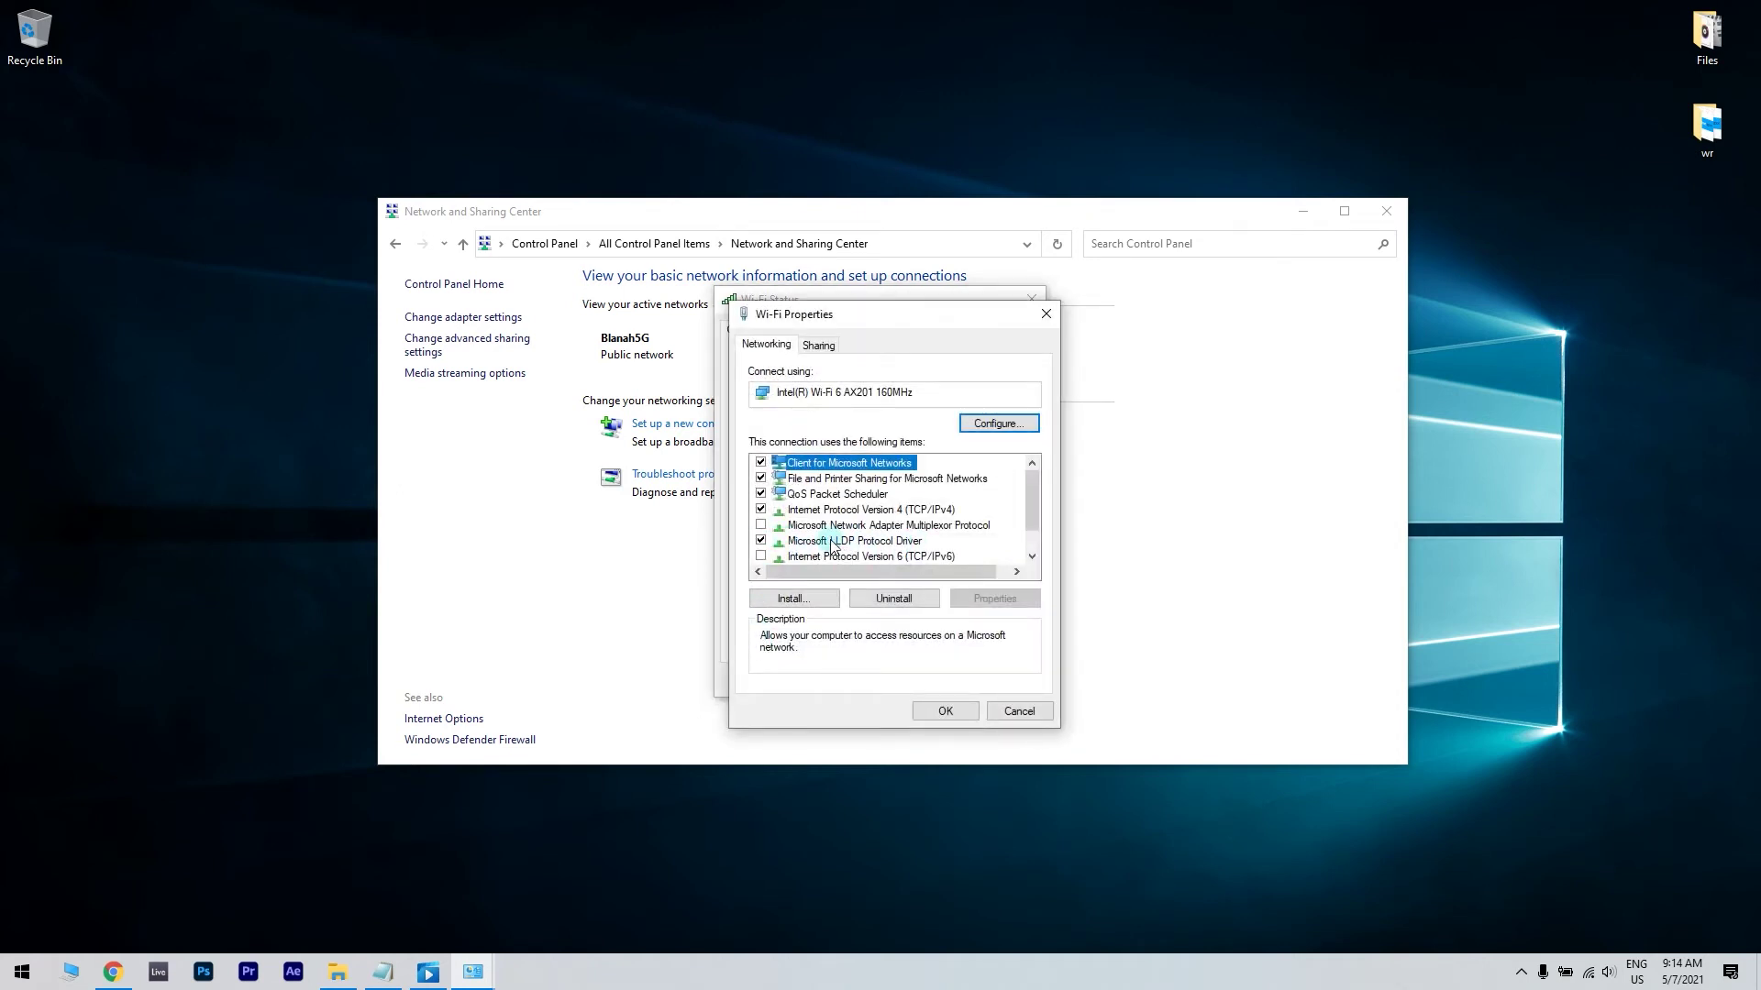
pyautogui.click(945, 712)
pyautogui.click(1025, 679)
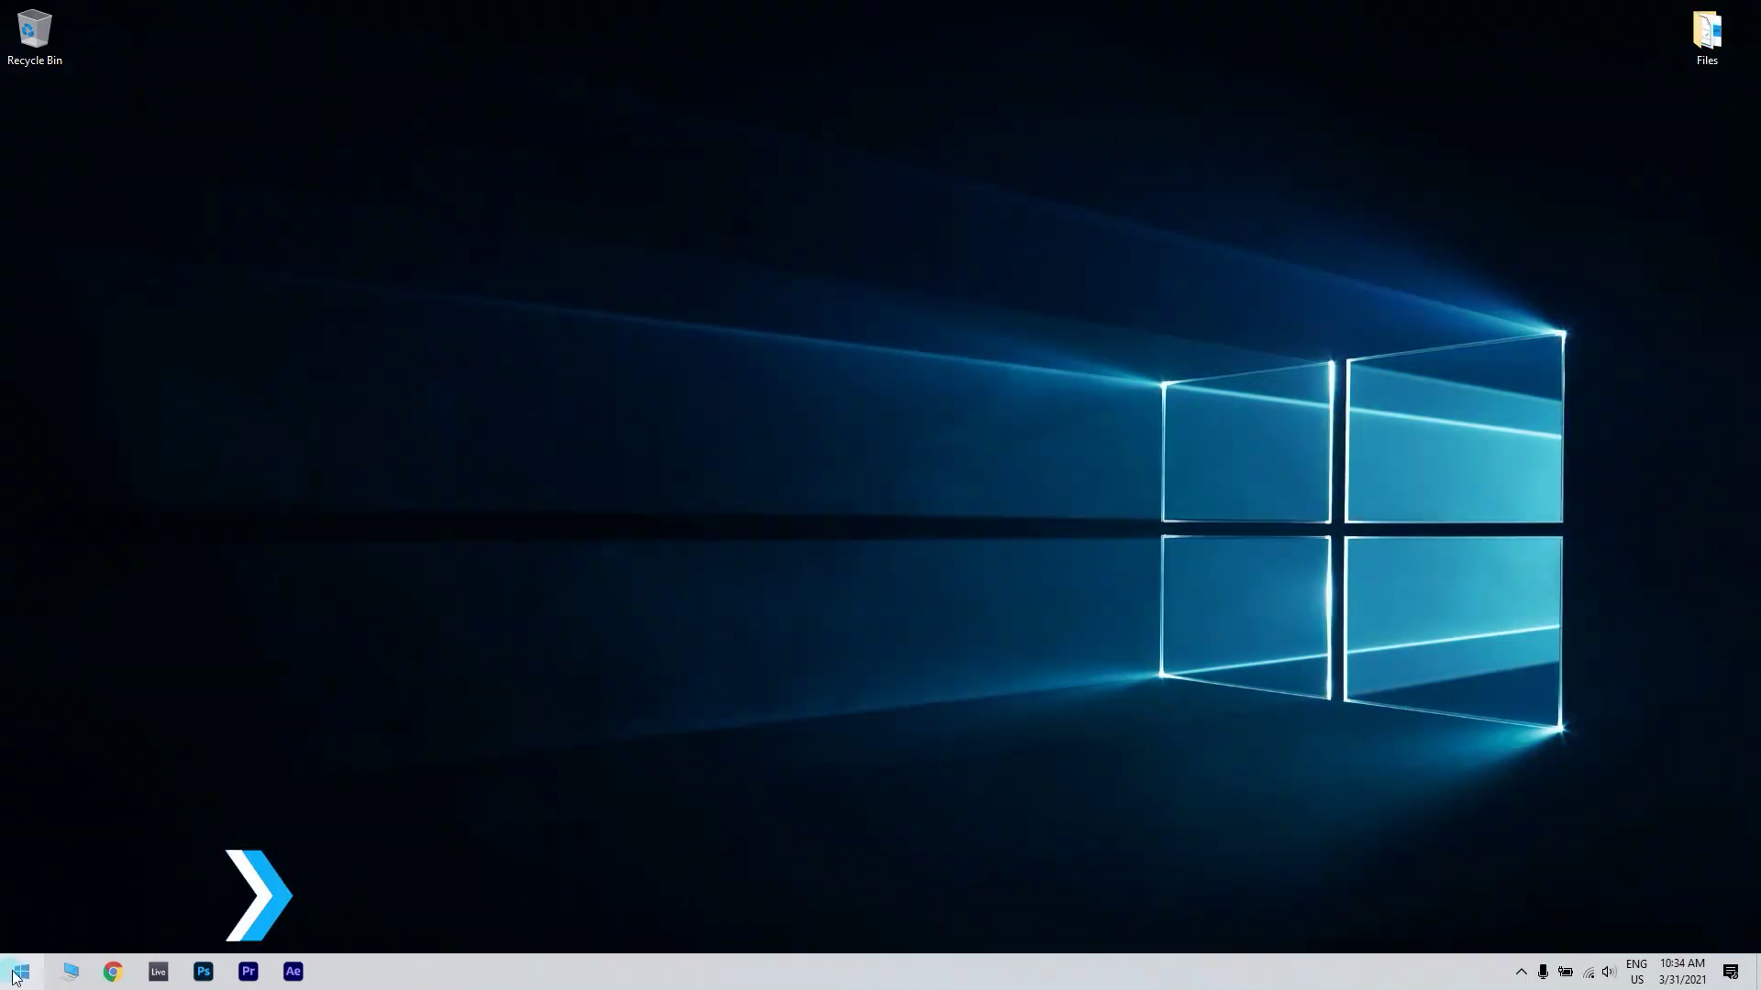
# Launch System Configuration via a msconfig search and position its window
pyautogui.click(18, 974)
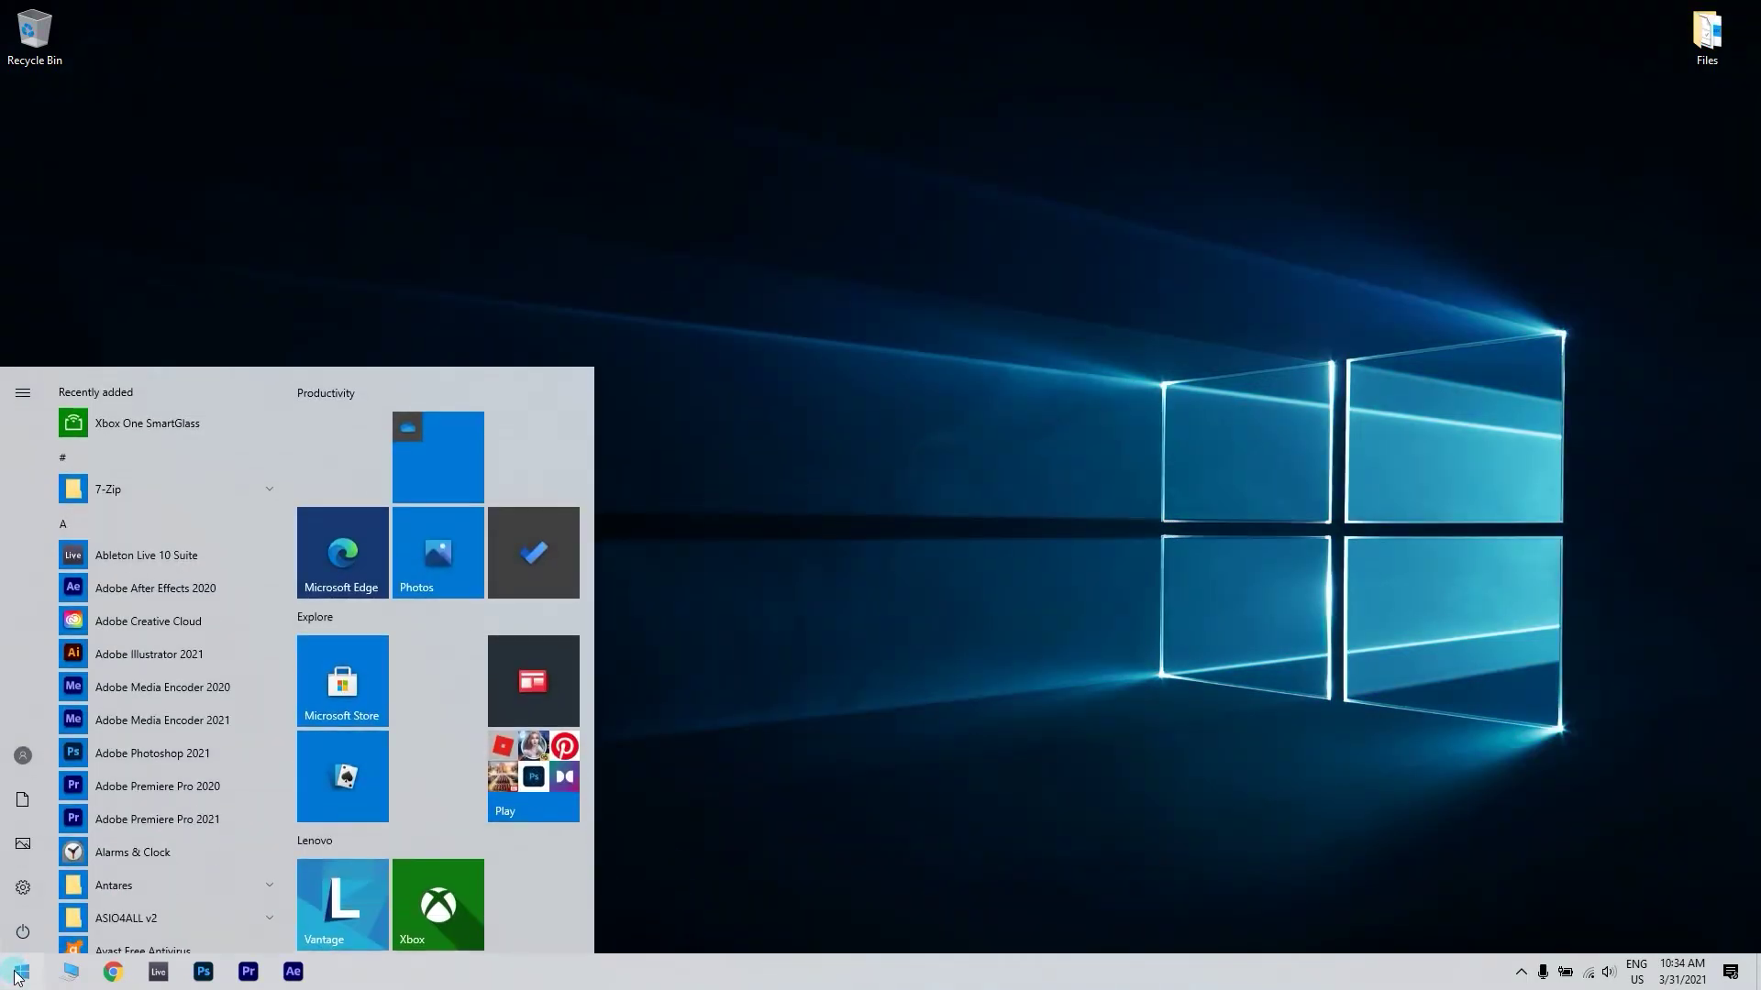
pyautogui.write('mscon')
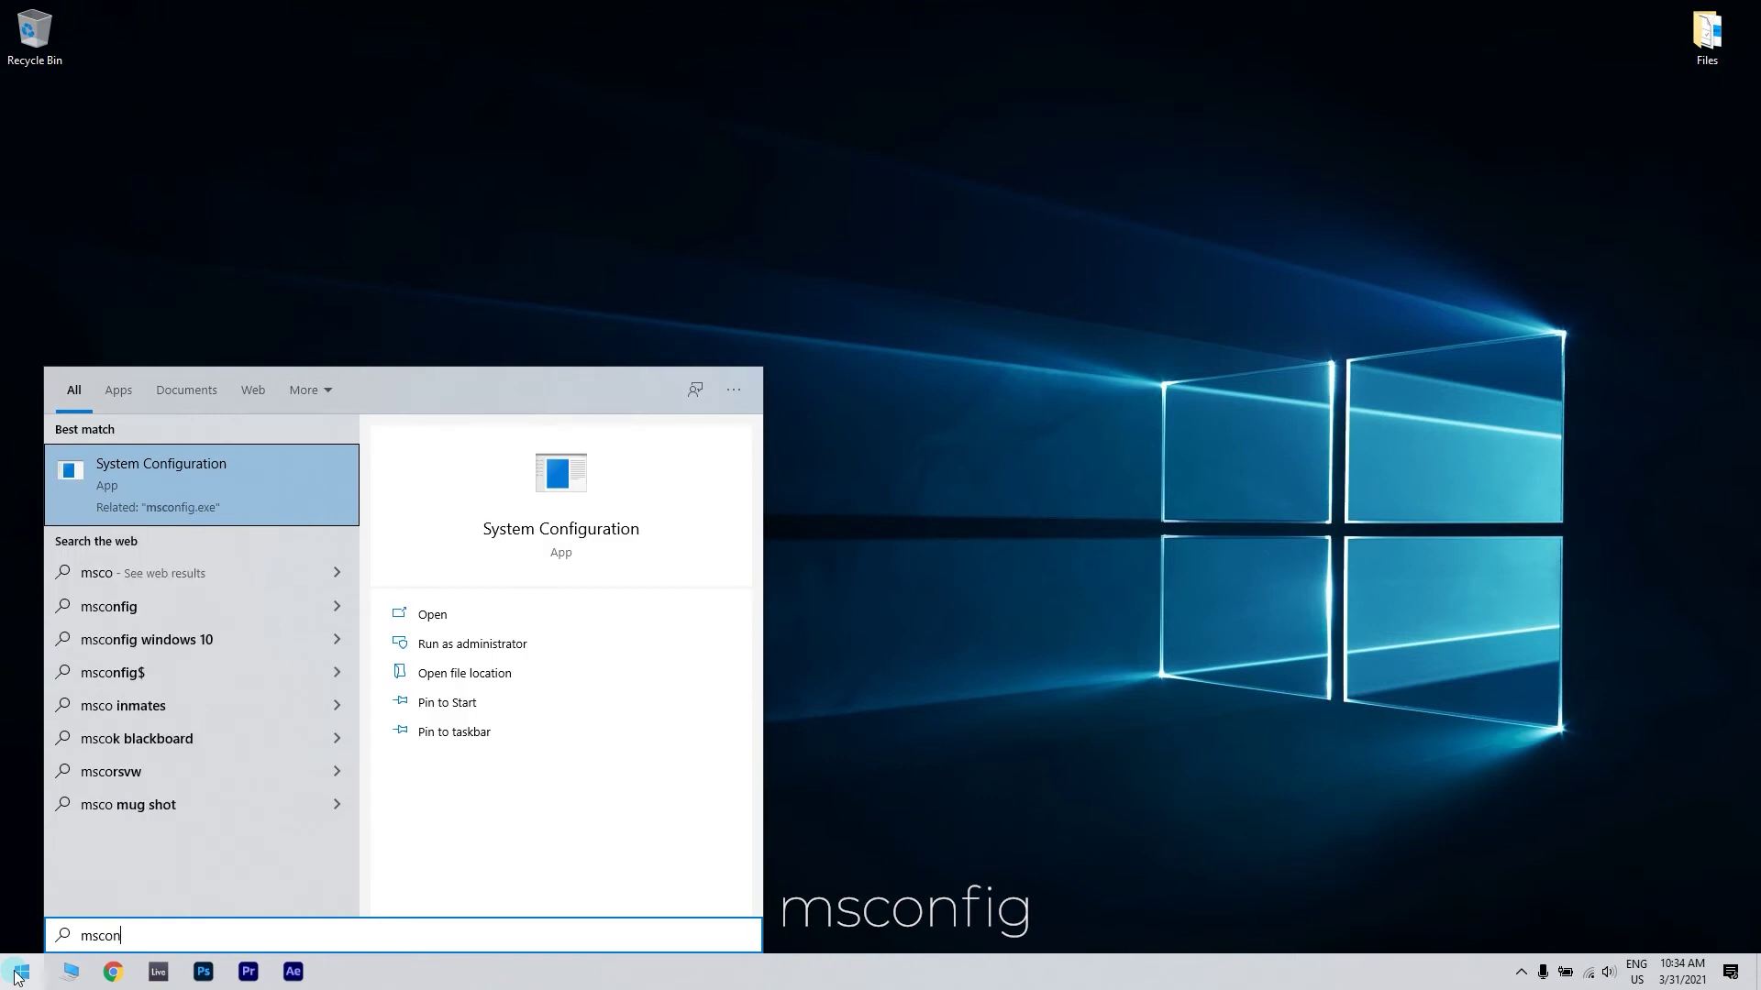
pyautogui.write('fig')
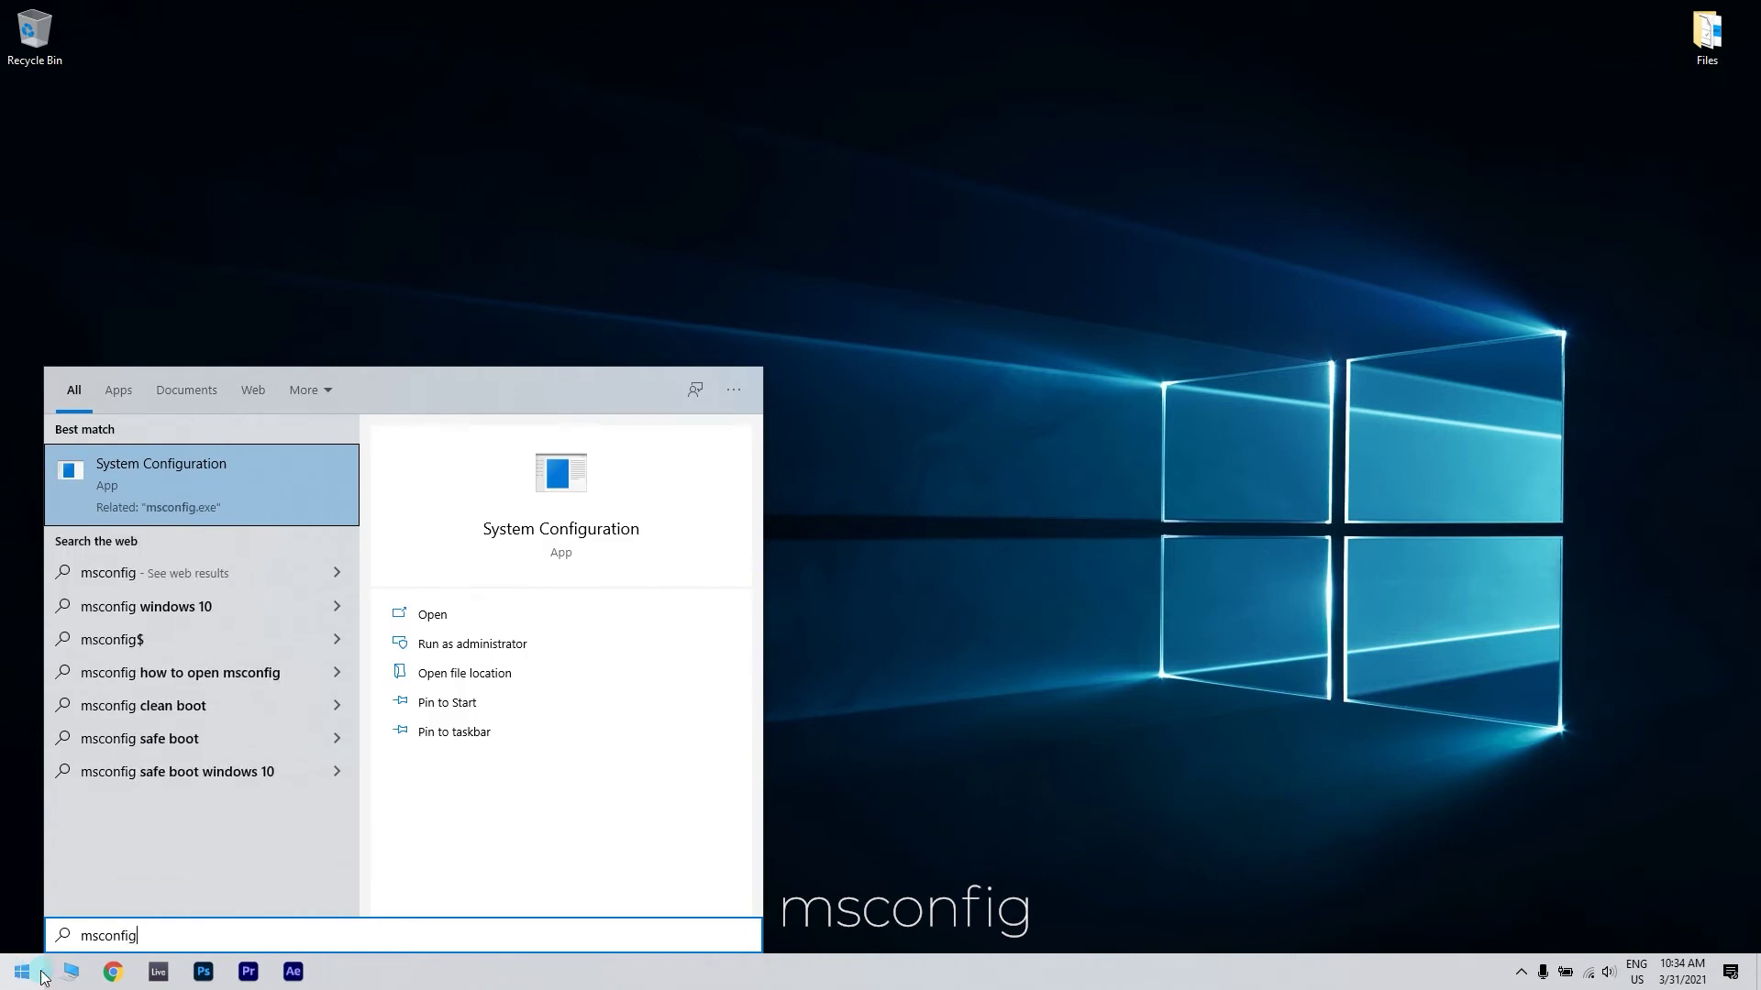
pyautogui.click(300, 498)
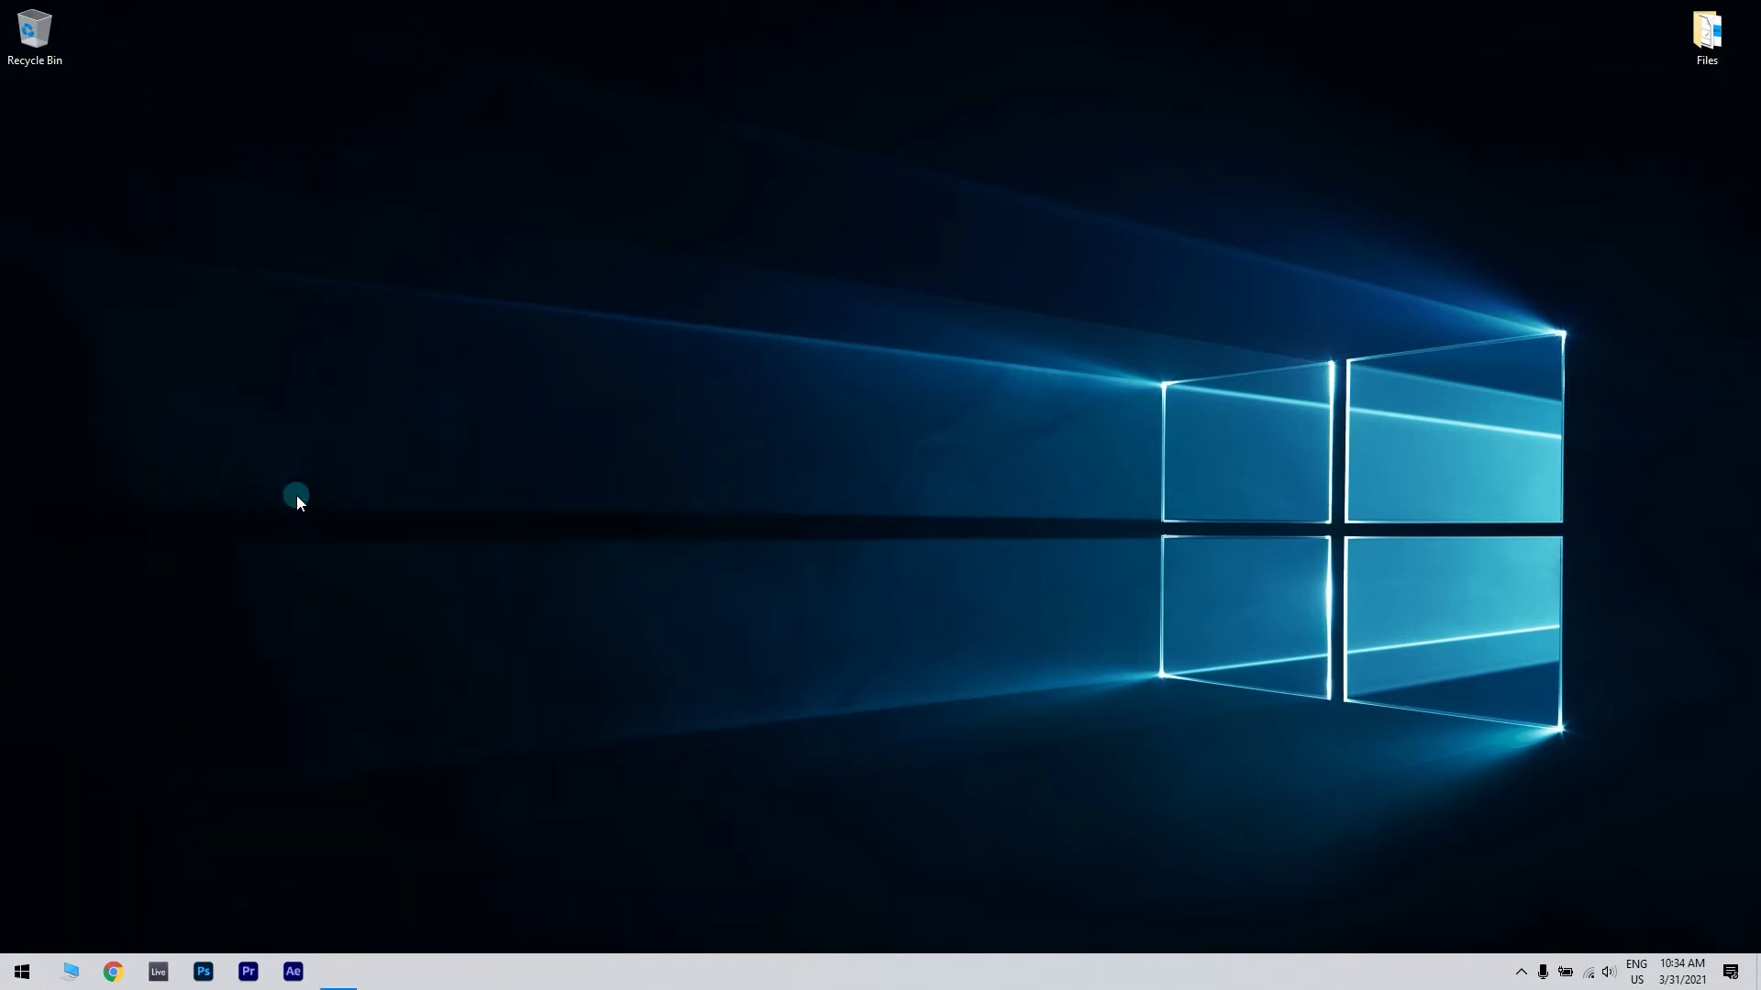
pyautogui.moveTo(855, 312); pyautogui.dragTo(867, 299)
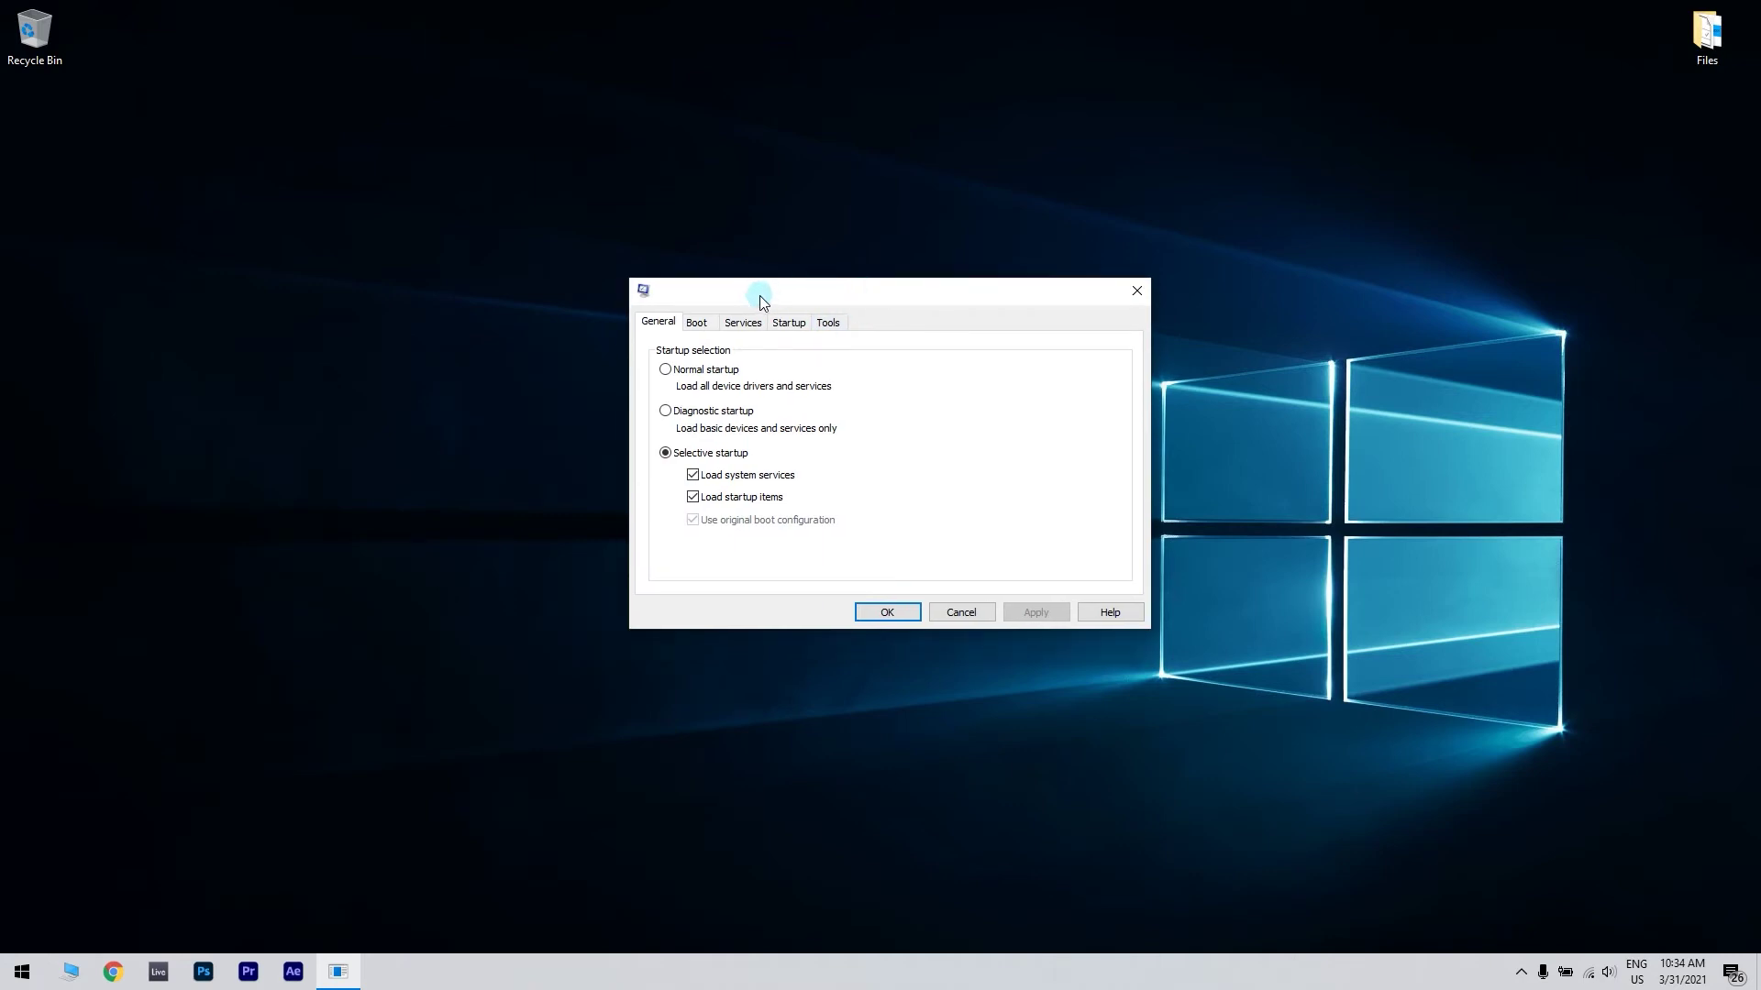
# Hide all Microsoft services in the Services list, then bring up the Startup settings
pyautogui.click(742, 322)
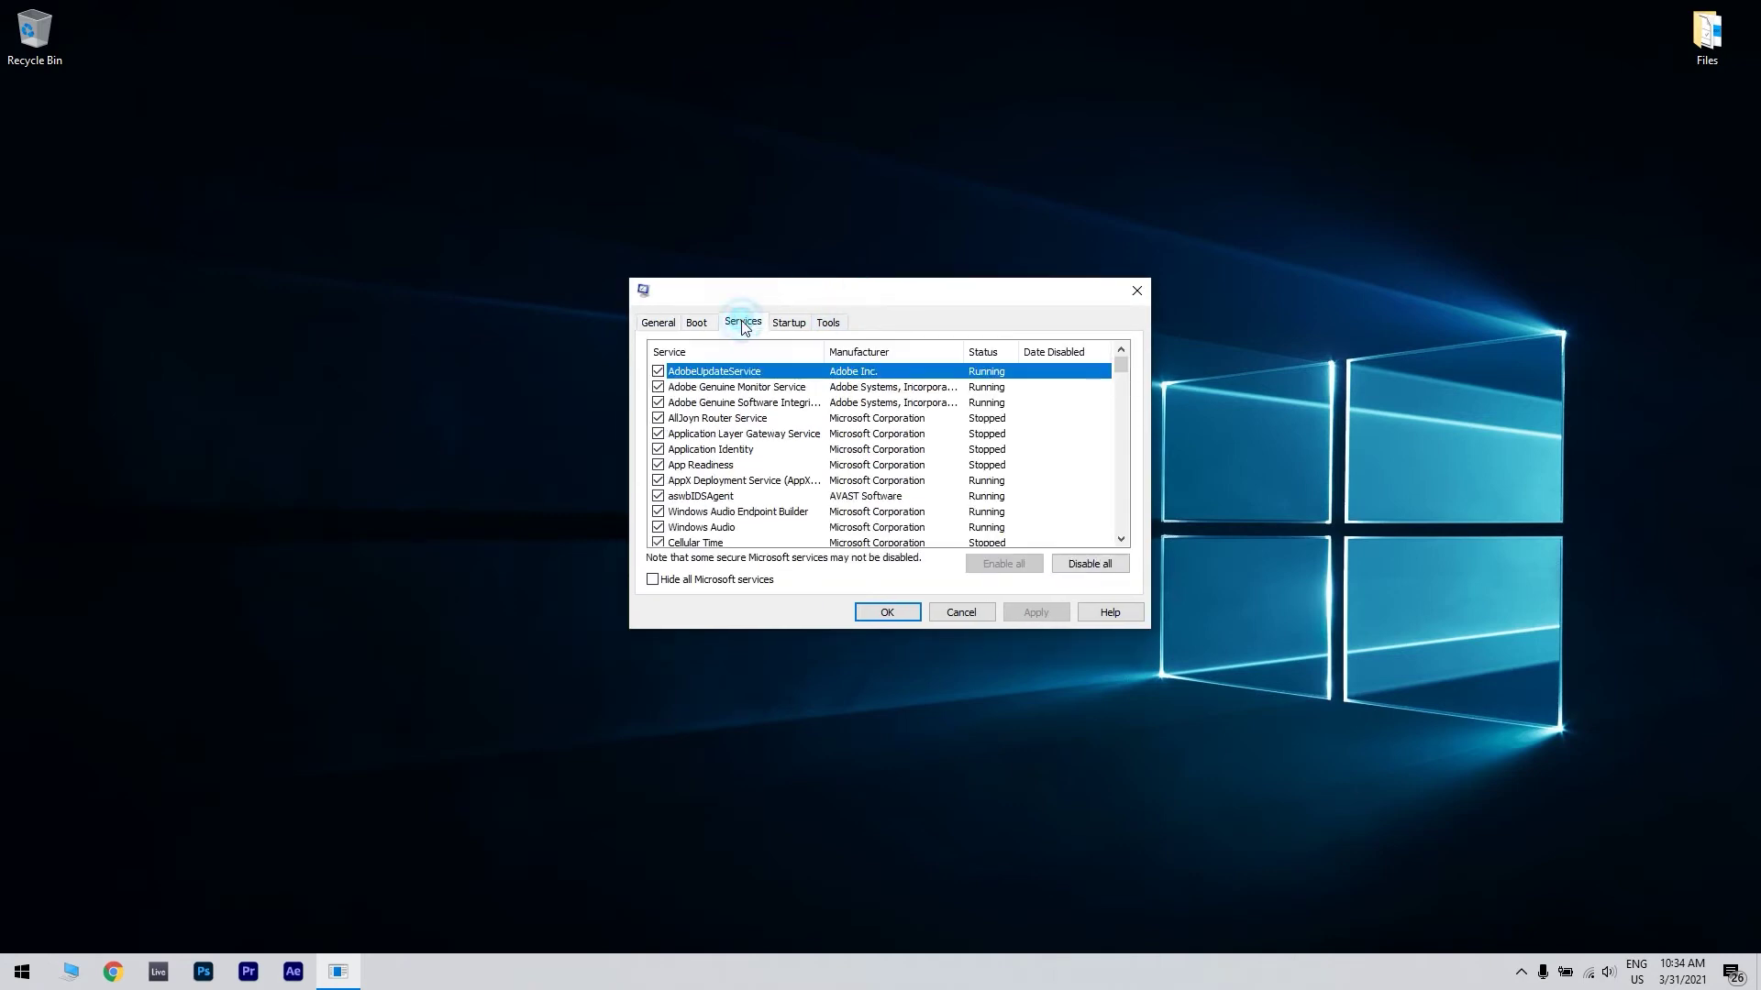
pyautogui.click(653, 581)
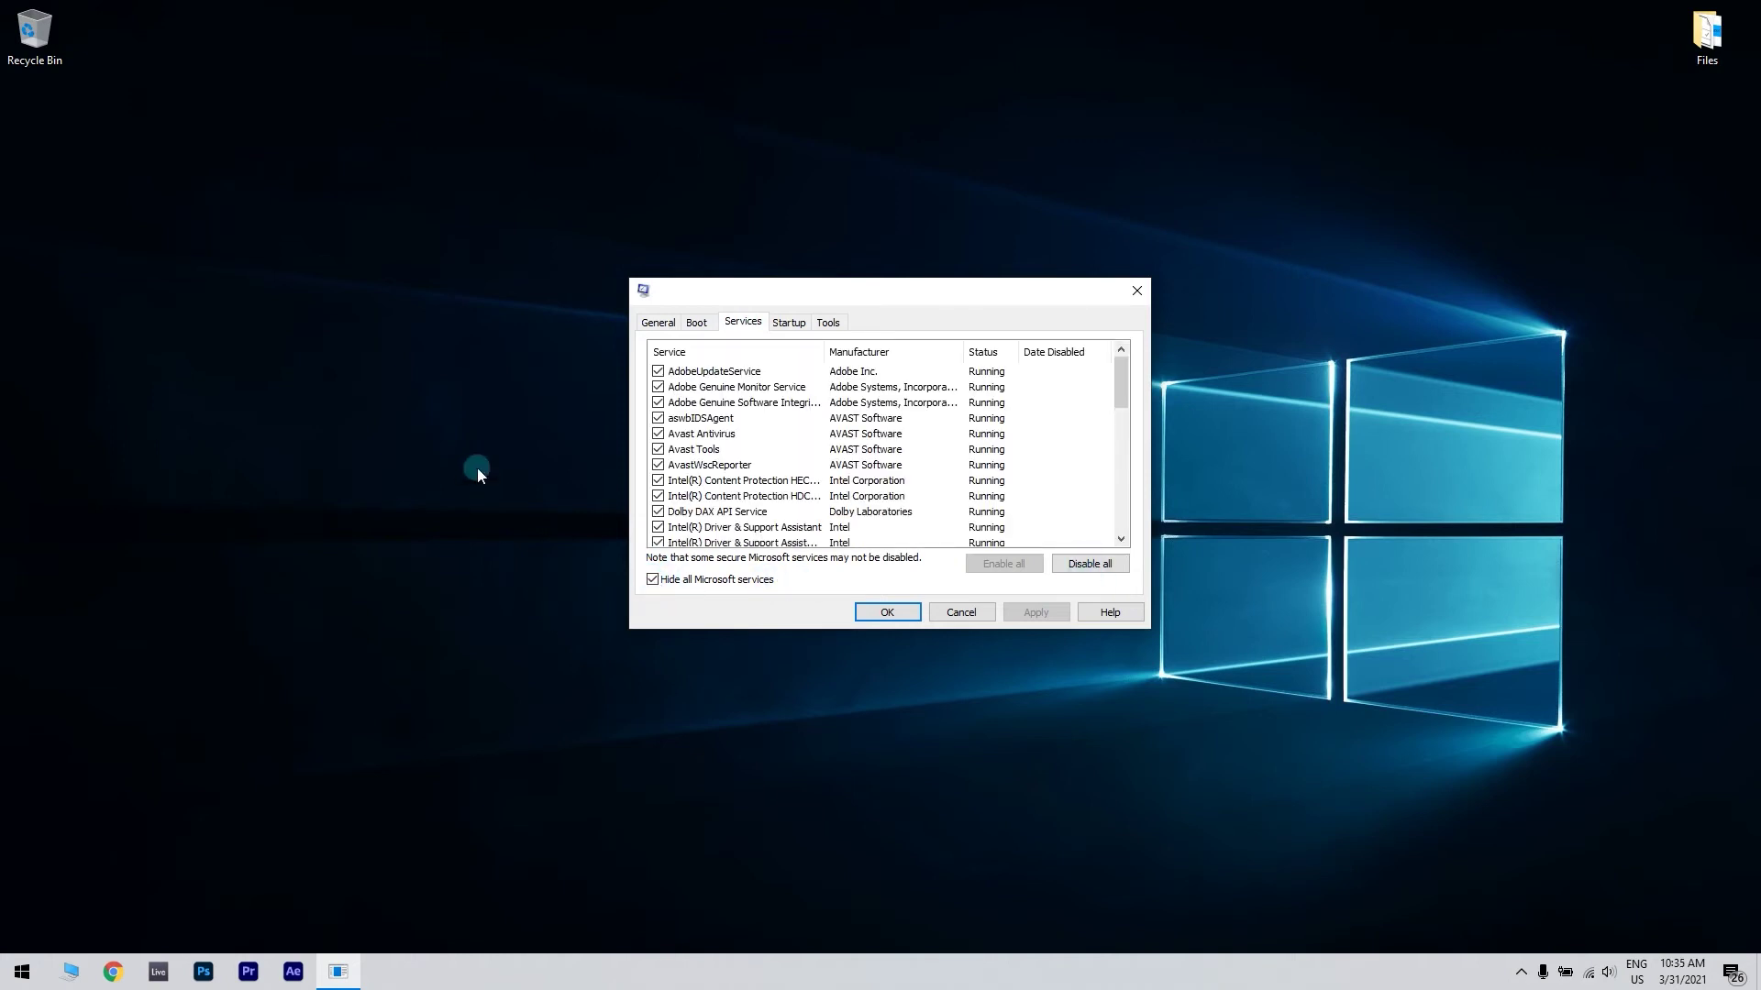
pyautogui.click(788, 321)
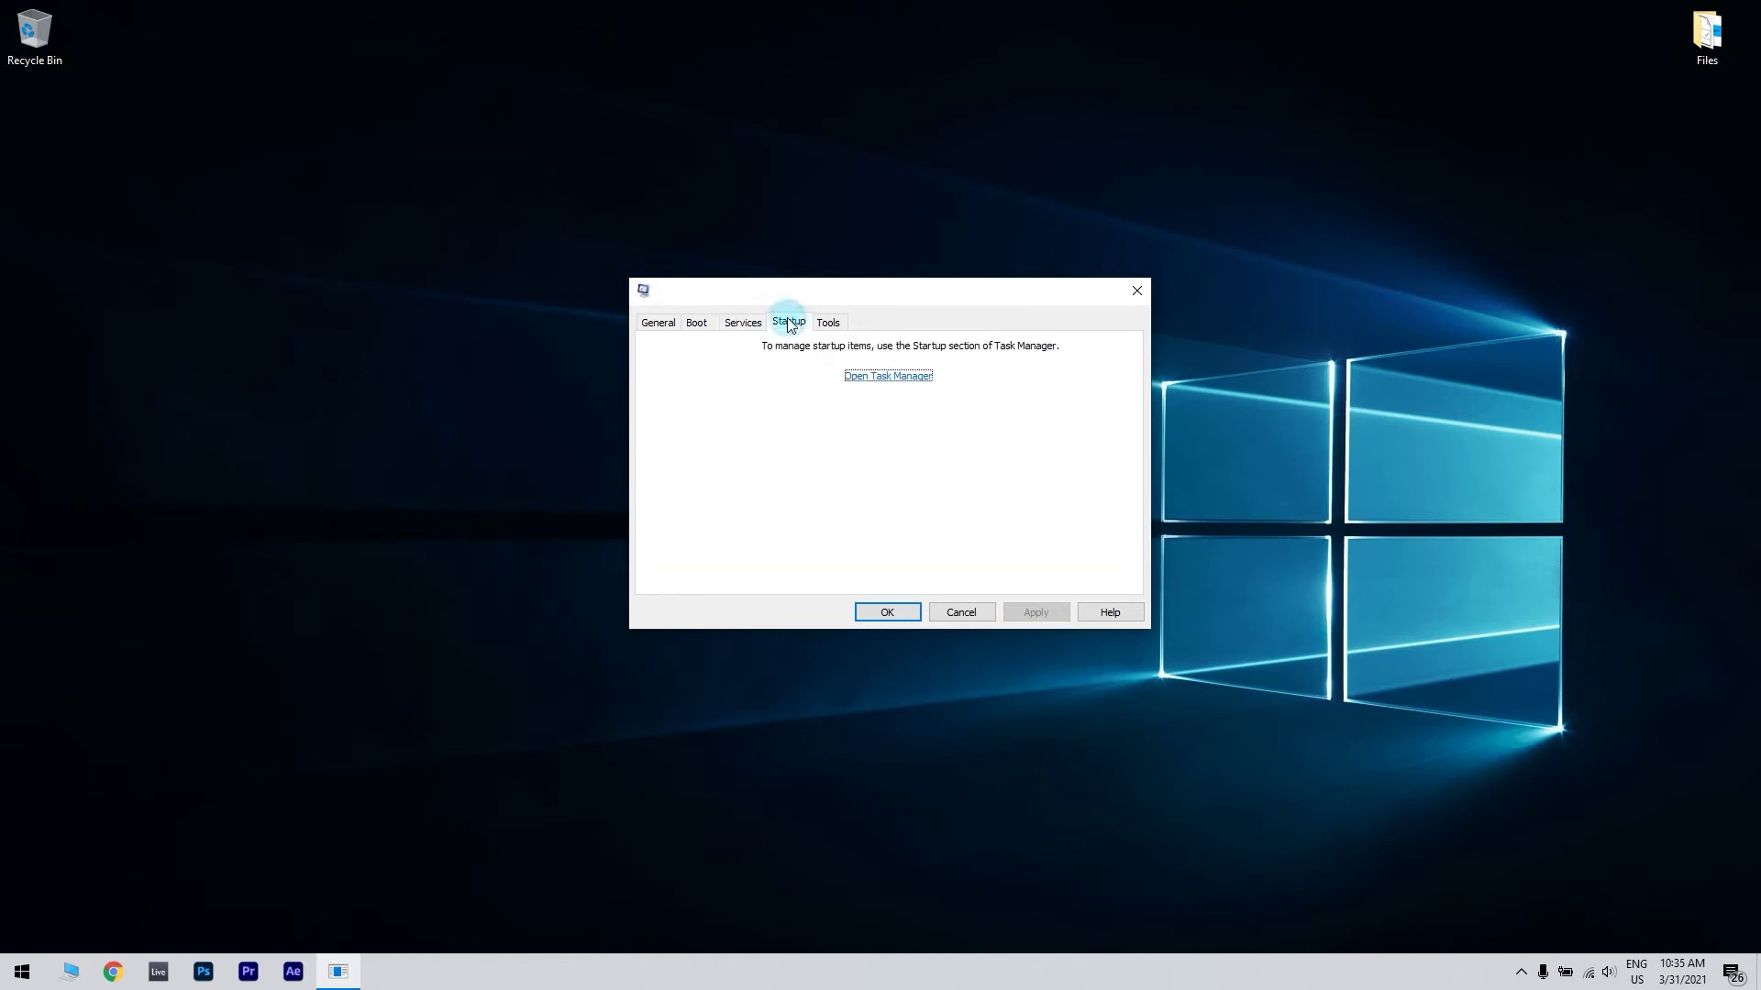
# Disable Your Phone and Intel Driver & Support Assistant at startup, then close Task Manager and System Configuration
pyautogui.click(906, 378)
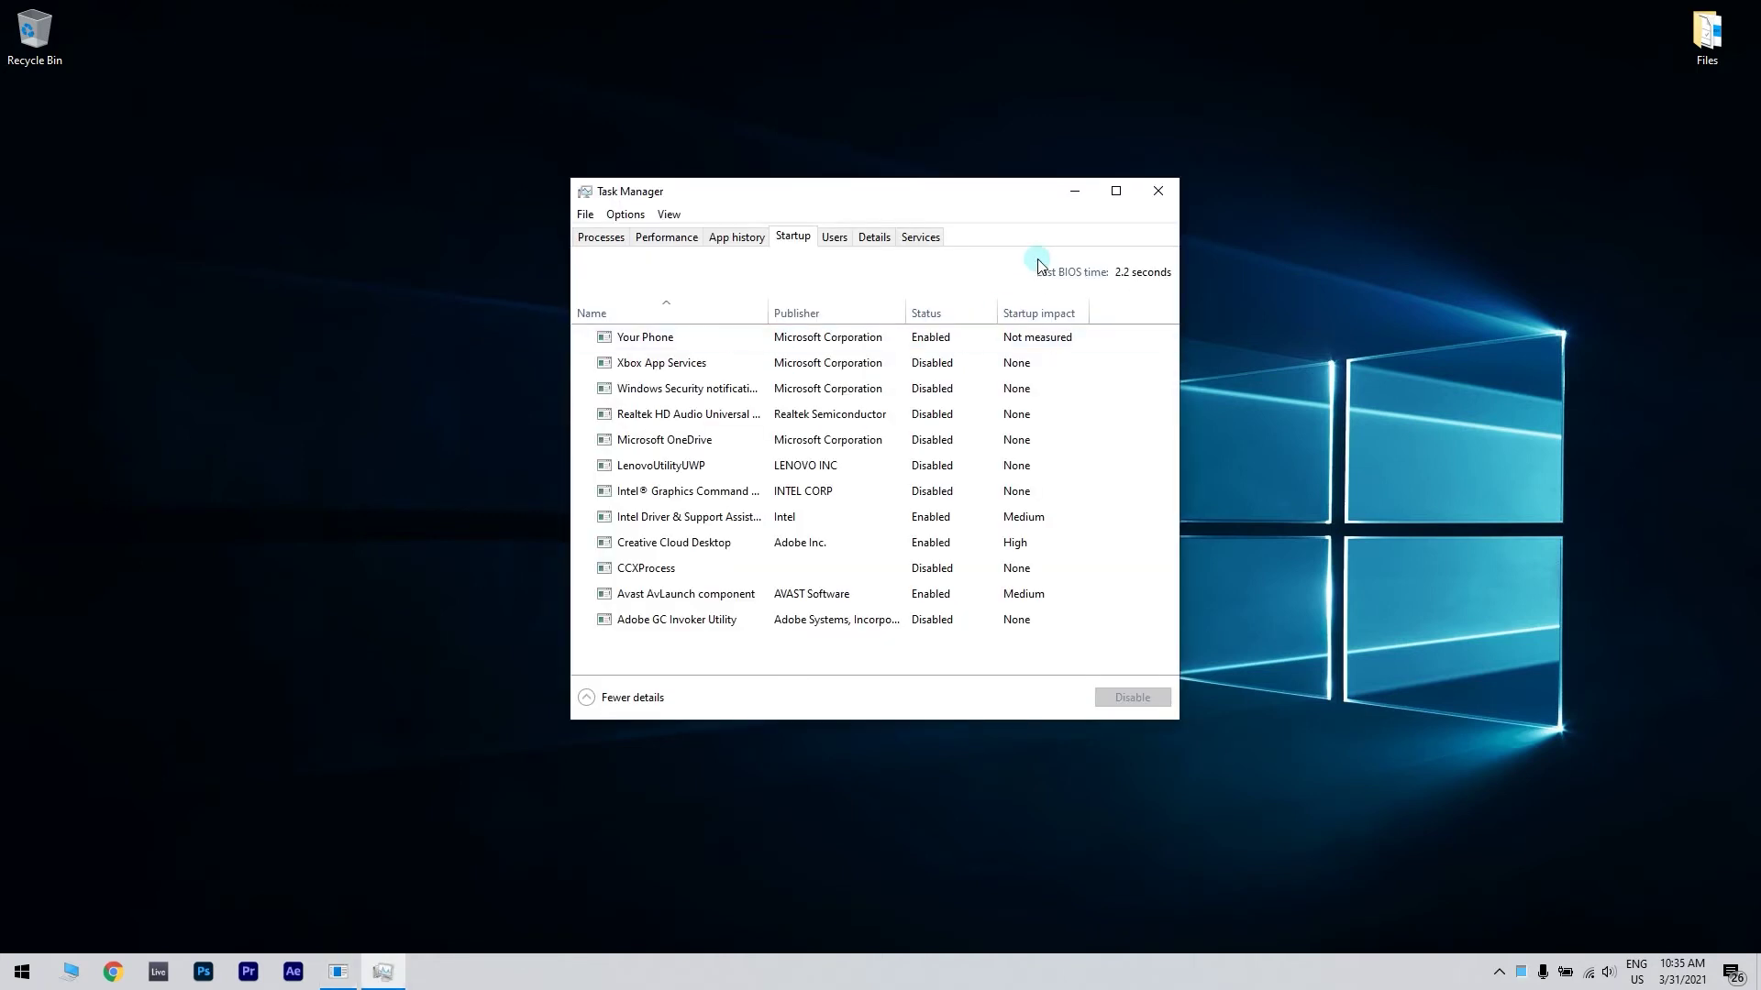
pyautogui.rightClick(804, 347)
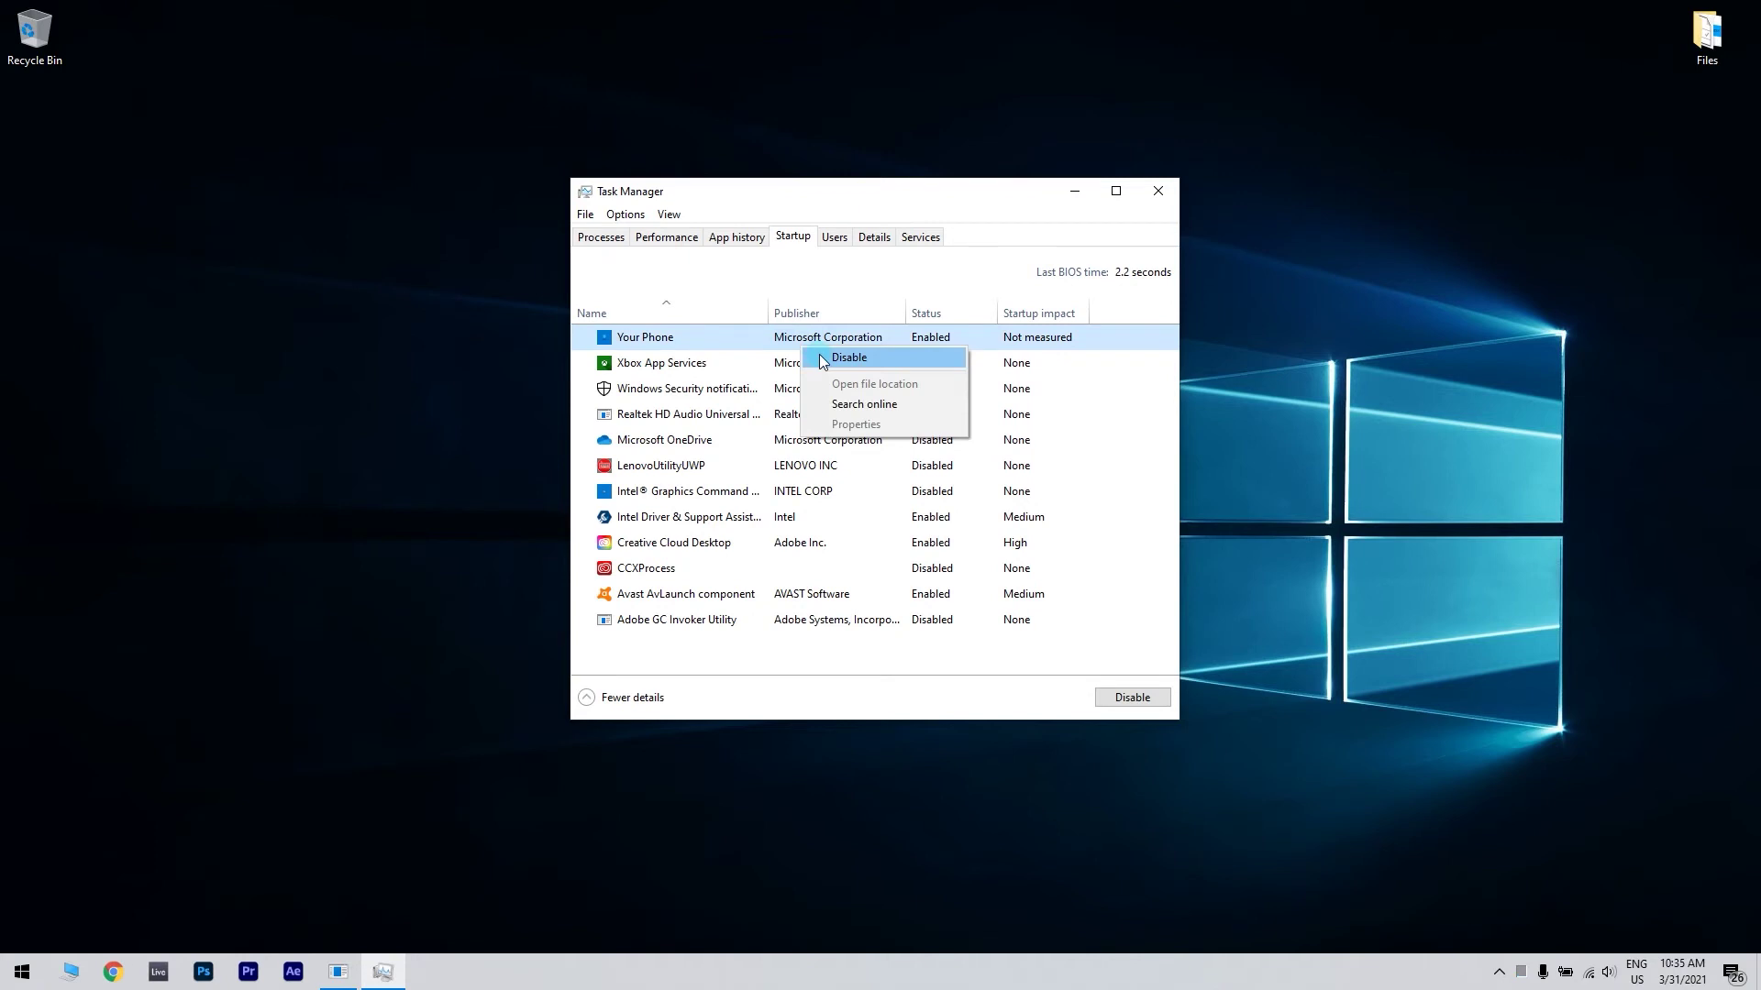
pyautogui.click(837, 360)
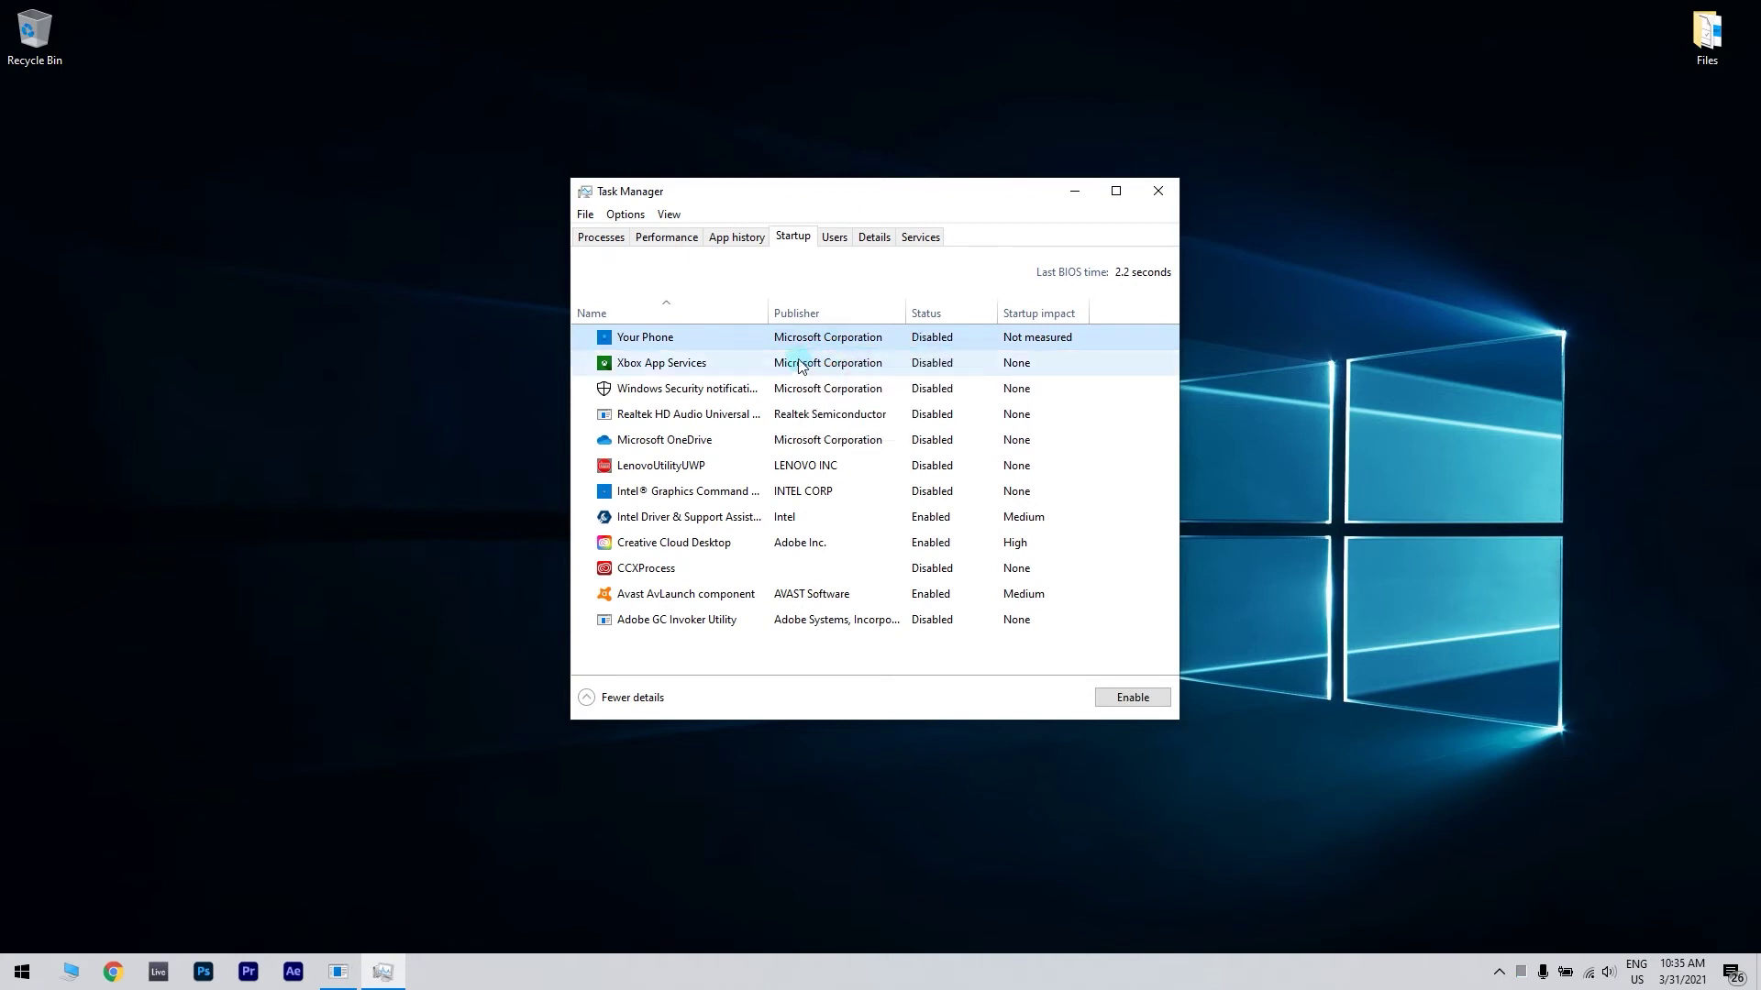
pyautogui.rightClick(917, 516)
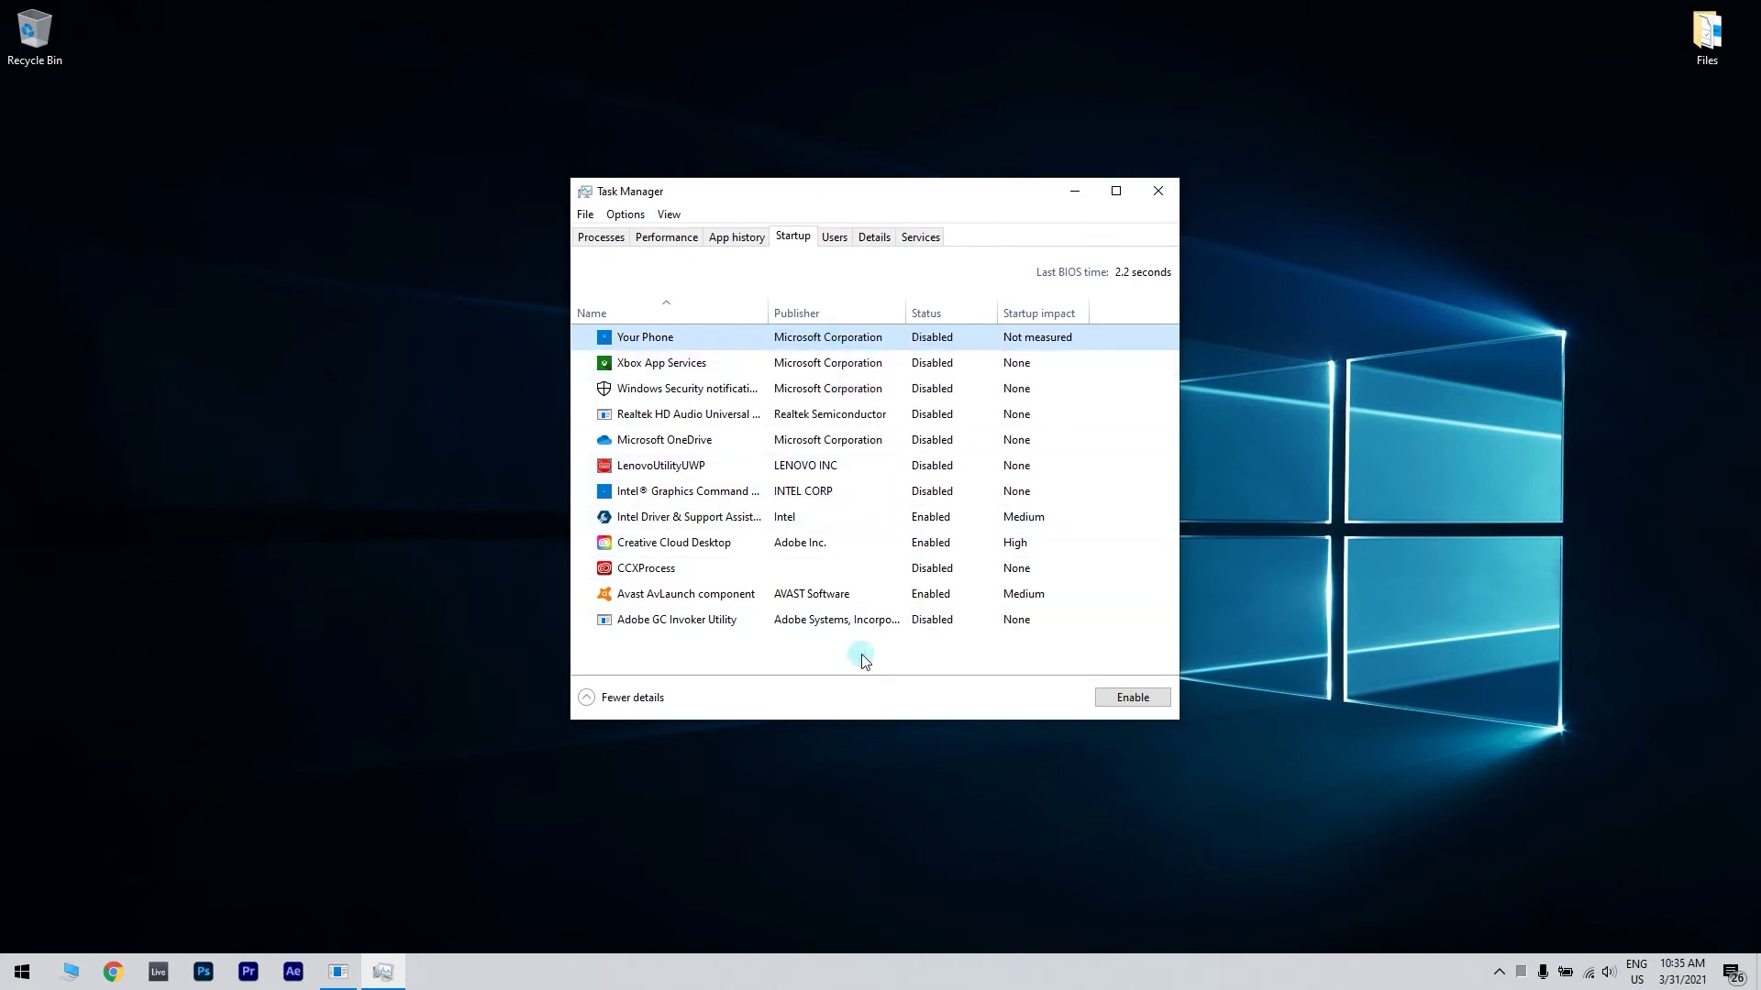
pyautogui.click(944, 538)
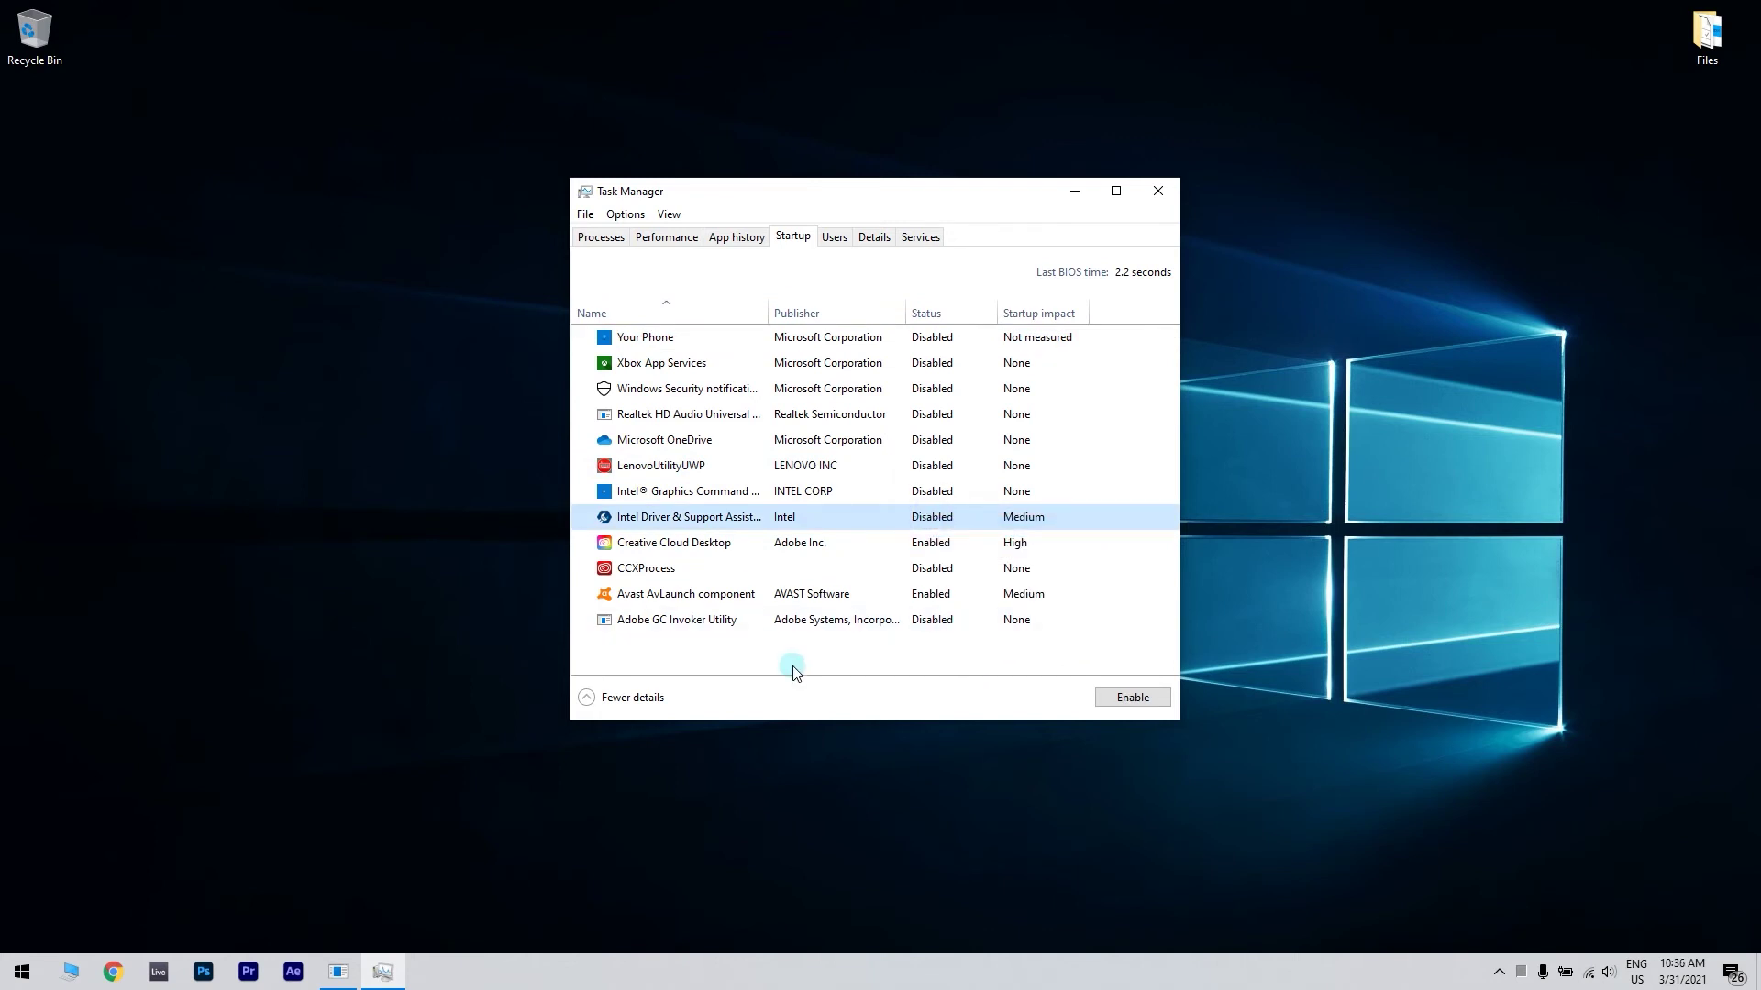
pyautogui.hotkey('alt', 'F4')
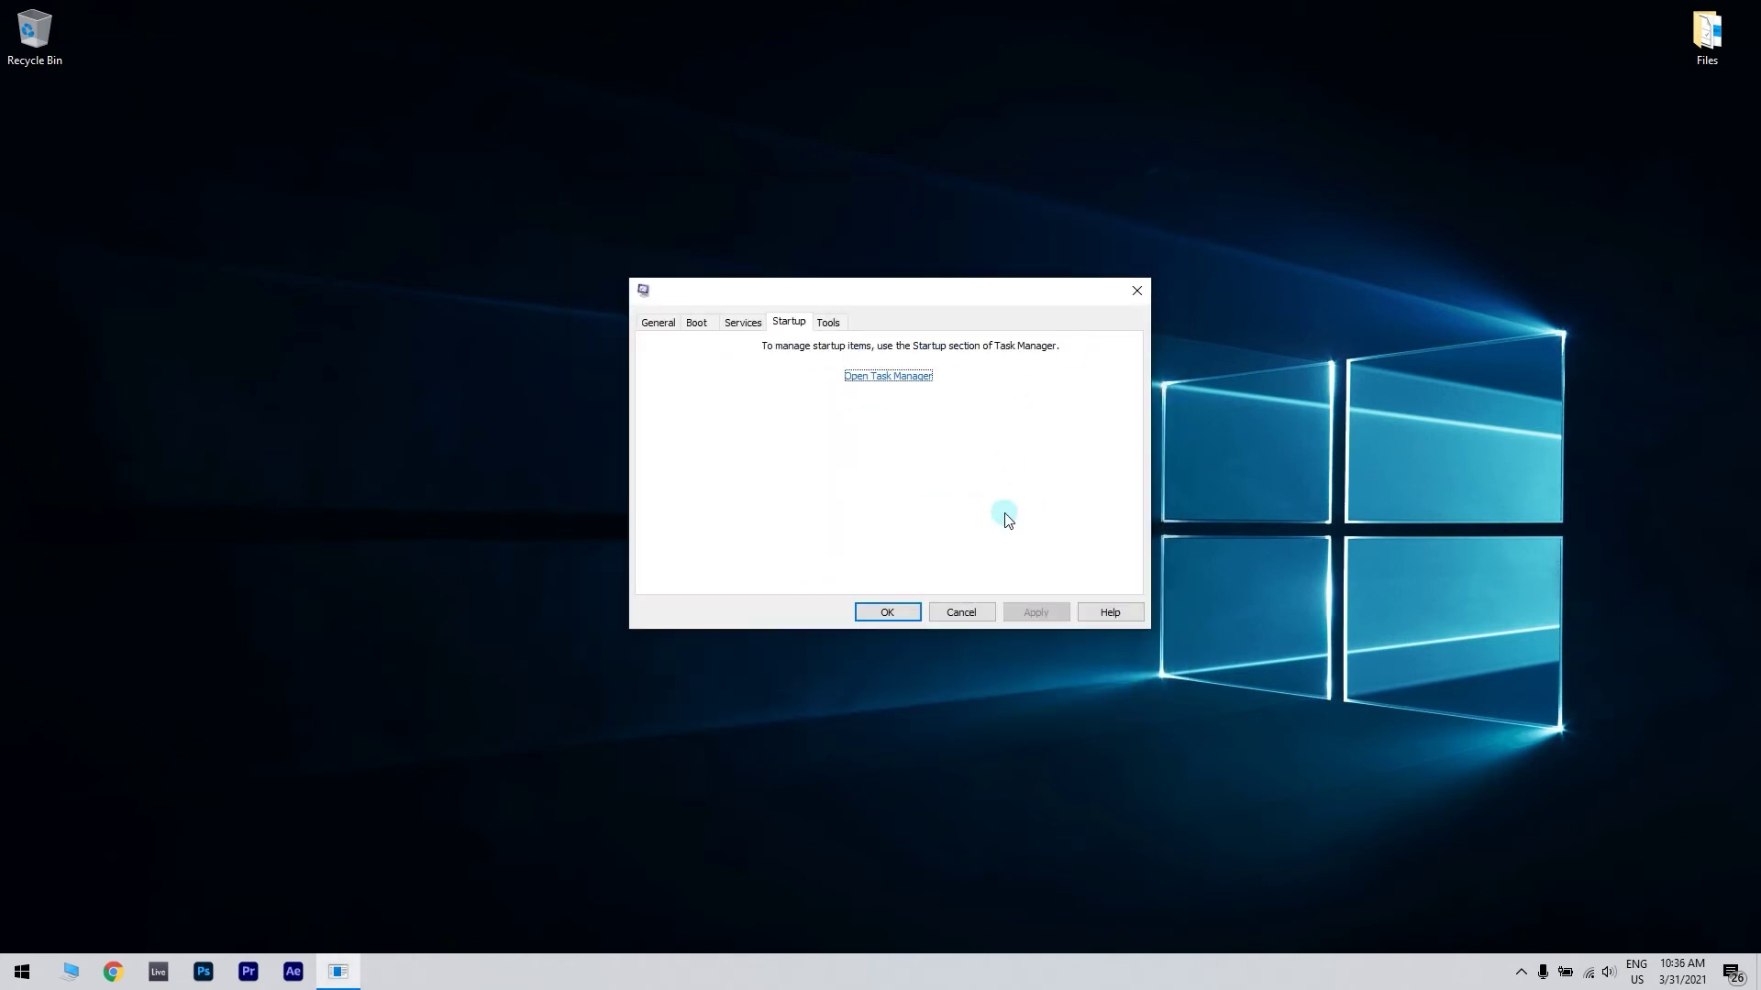
pyautogui.click(888, 611)
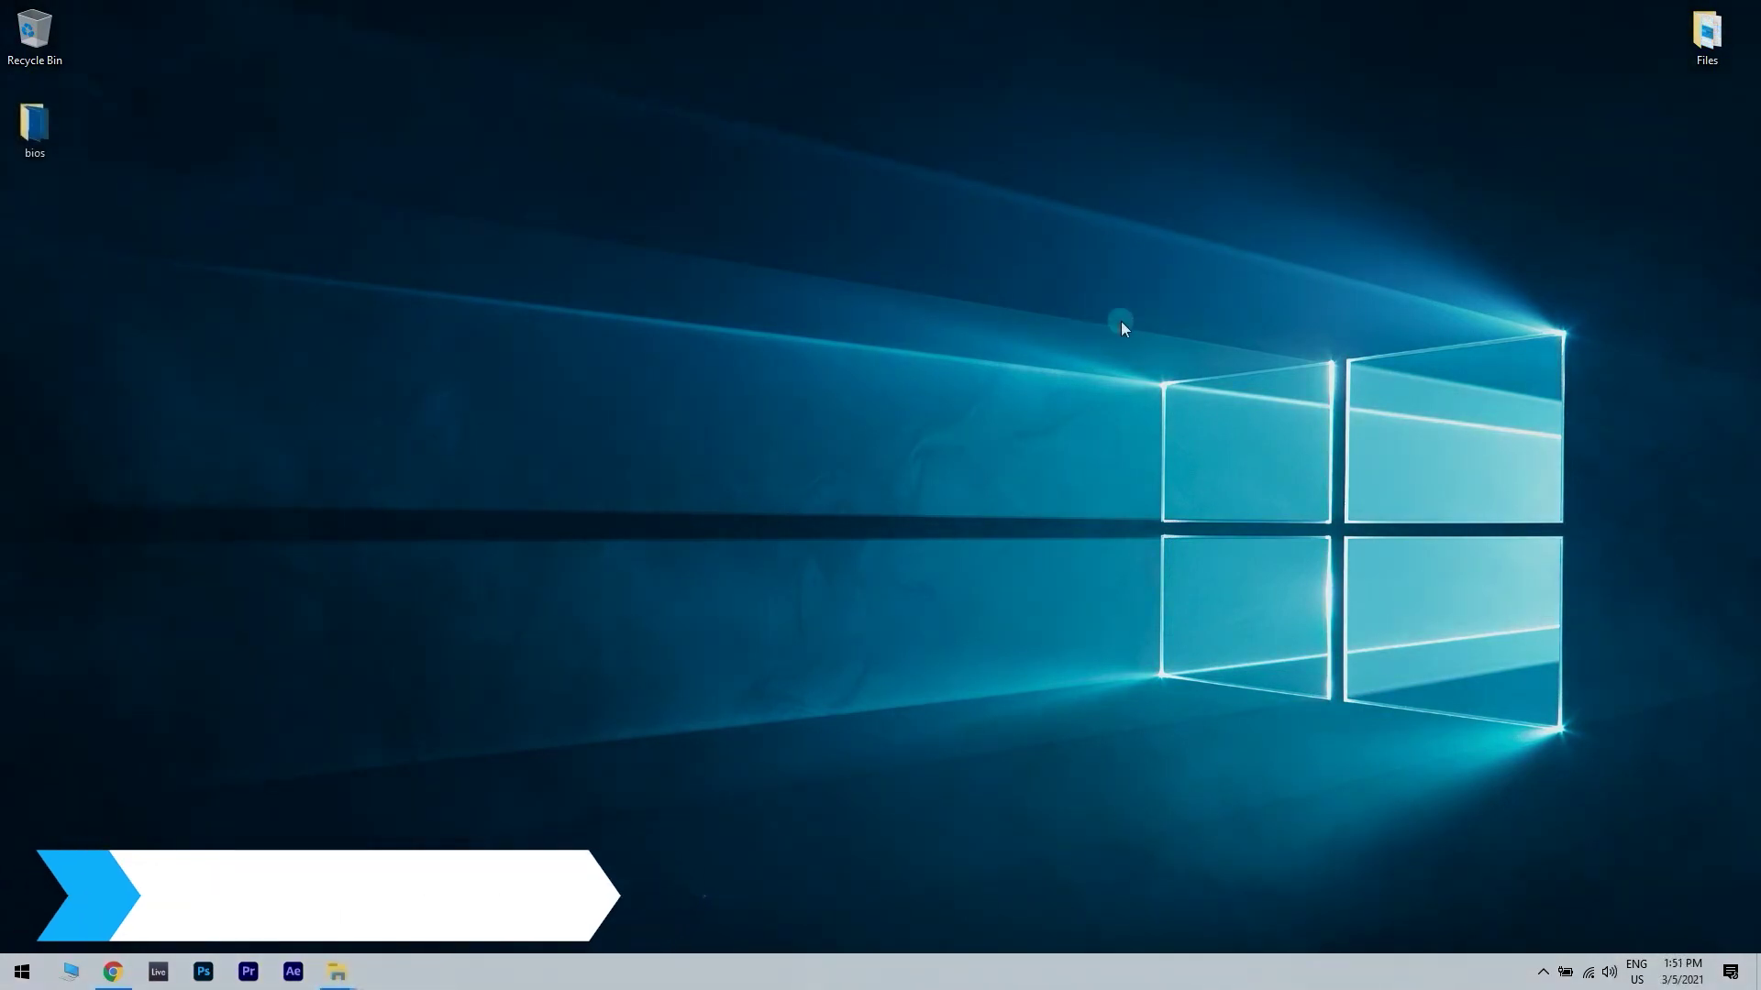
# From the network tray icon, reach Network & Internet settings and the network adapter list
pyautogui.rightClick(1588, 973)
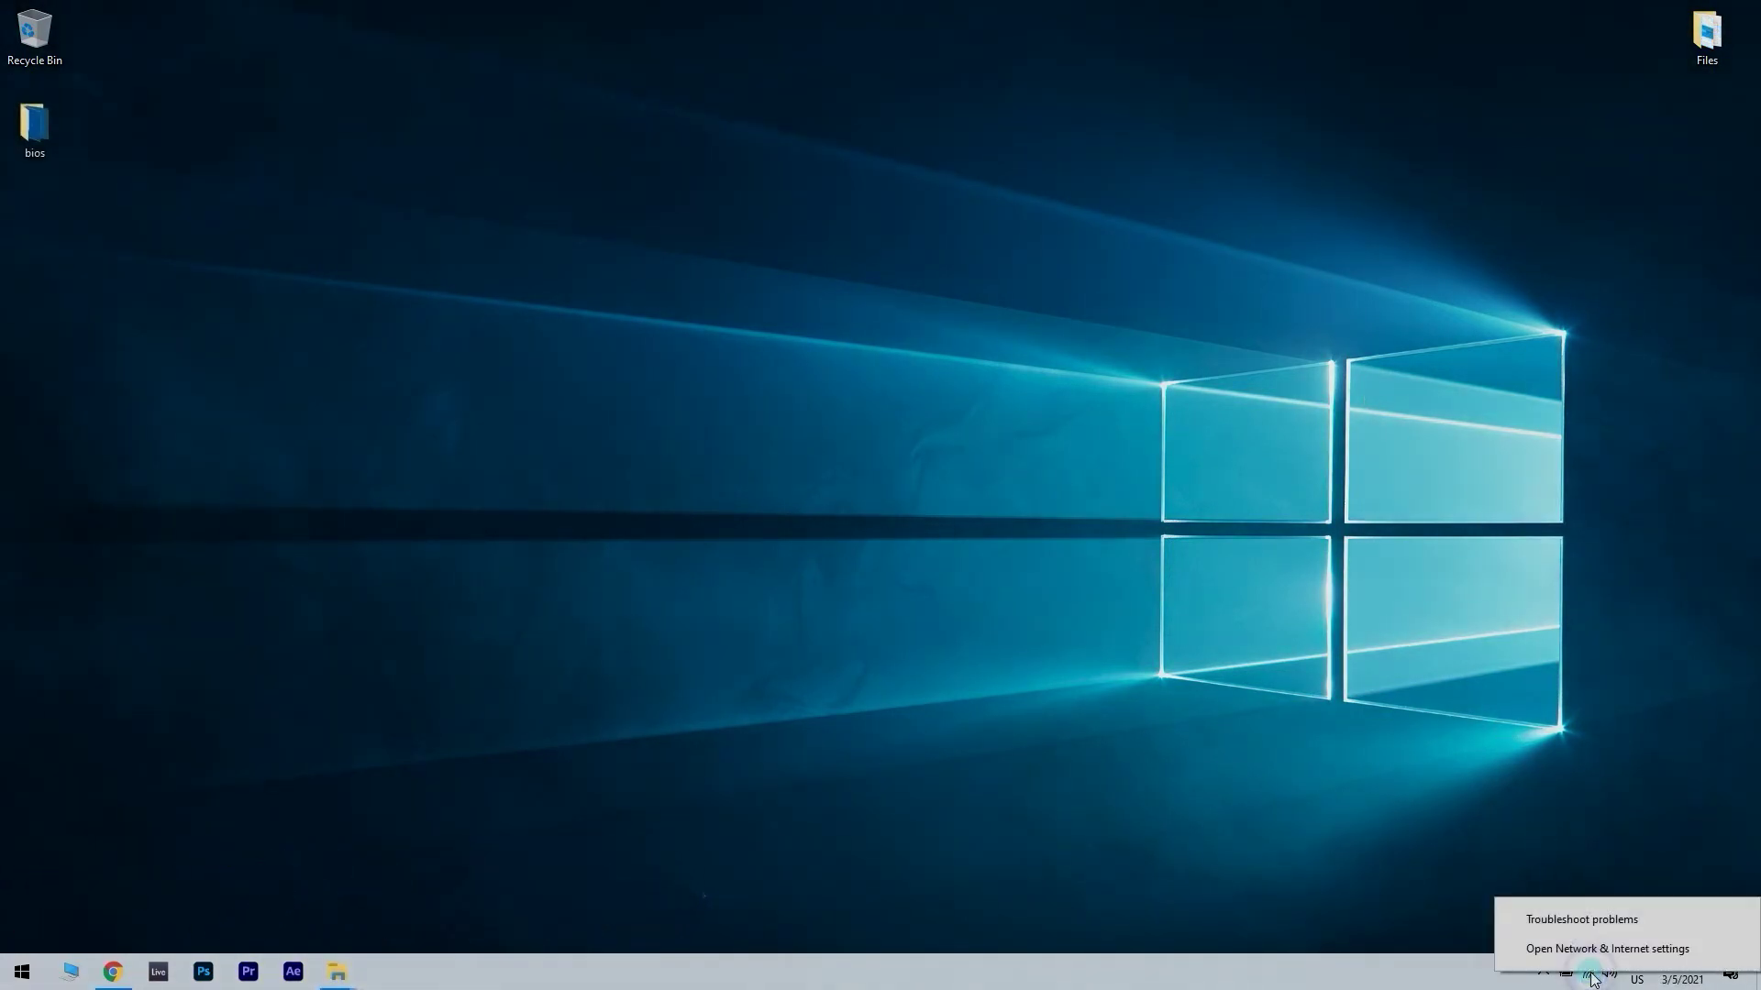
pyautogui.click(1646, 952)
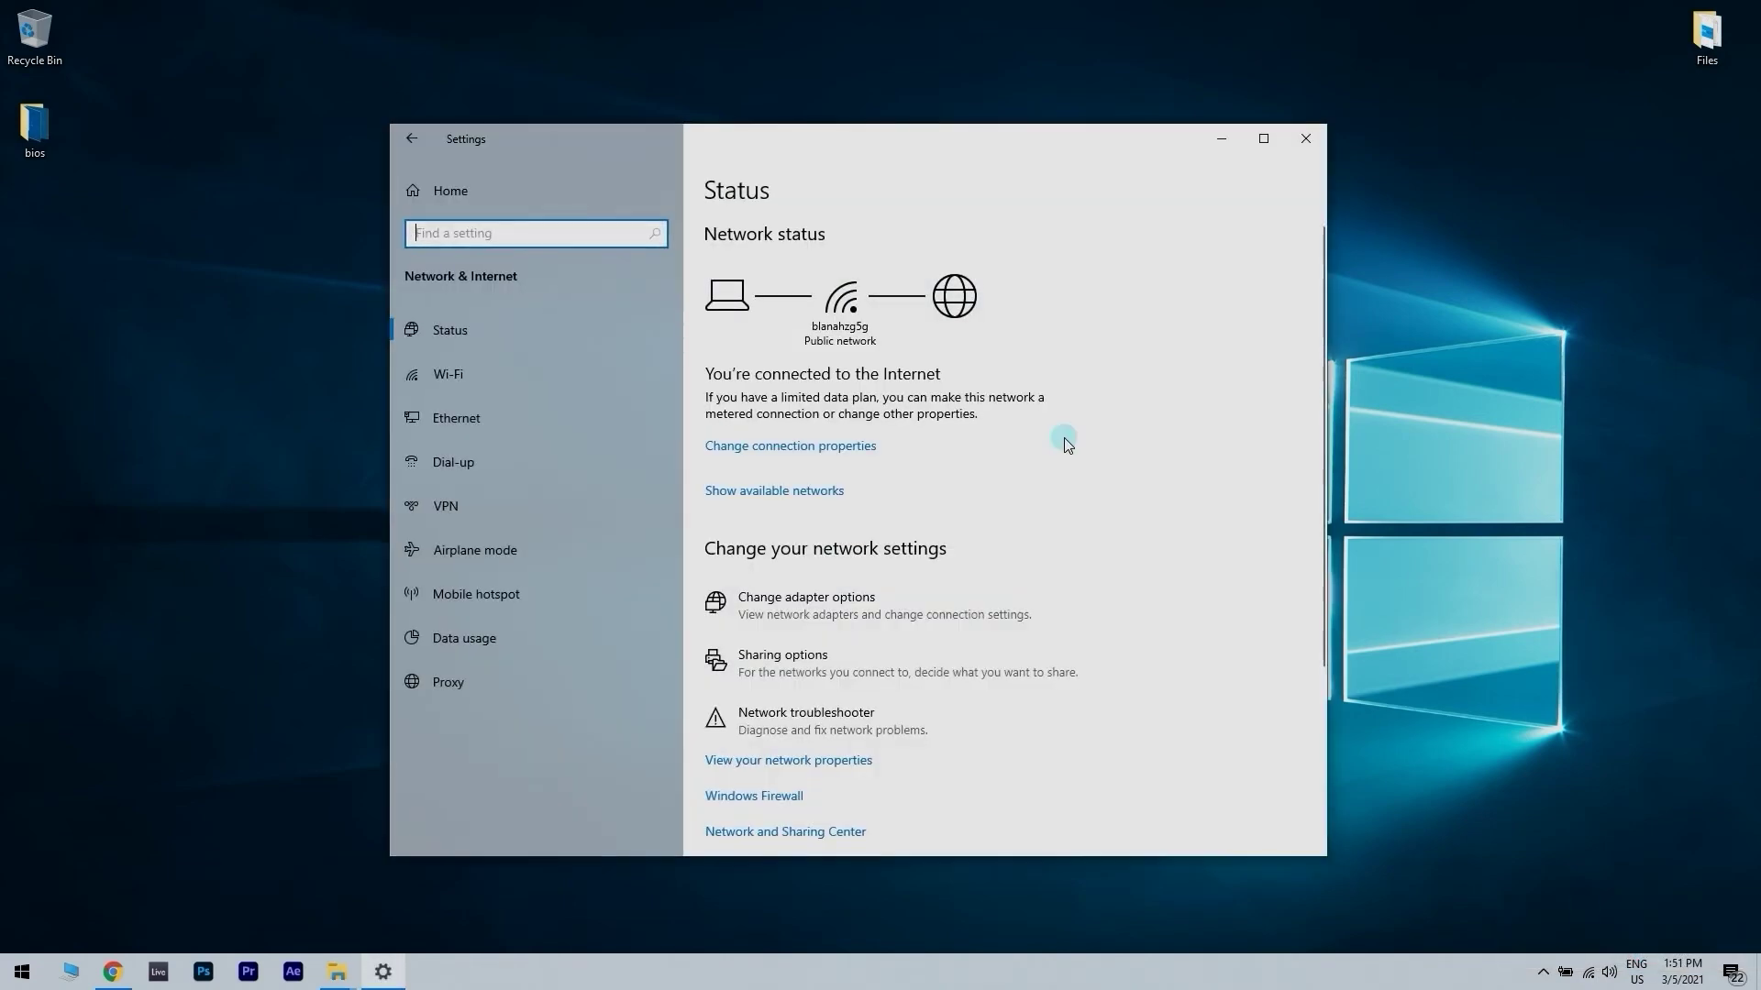
pyautogui.click(887, 597)
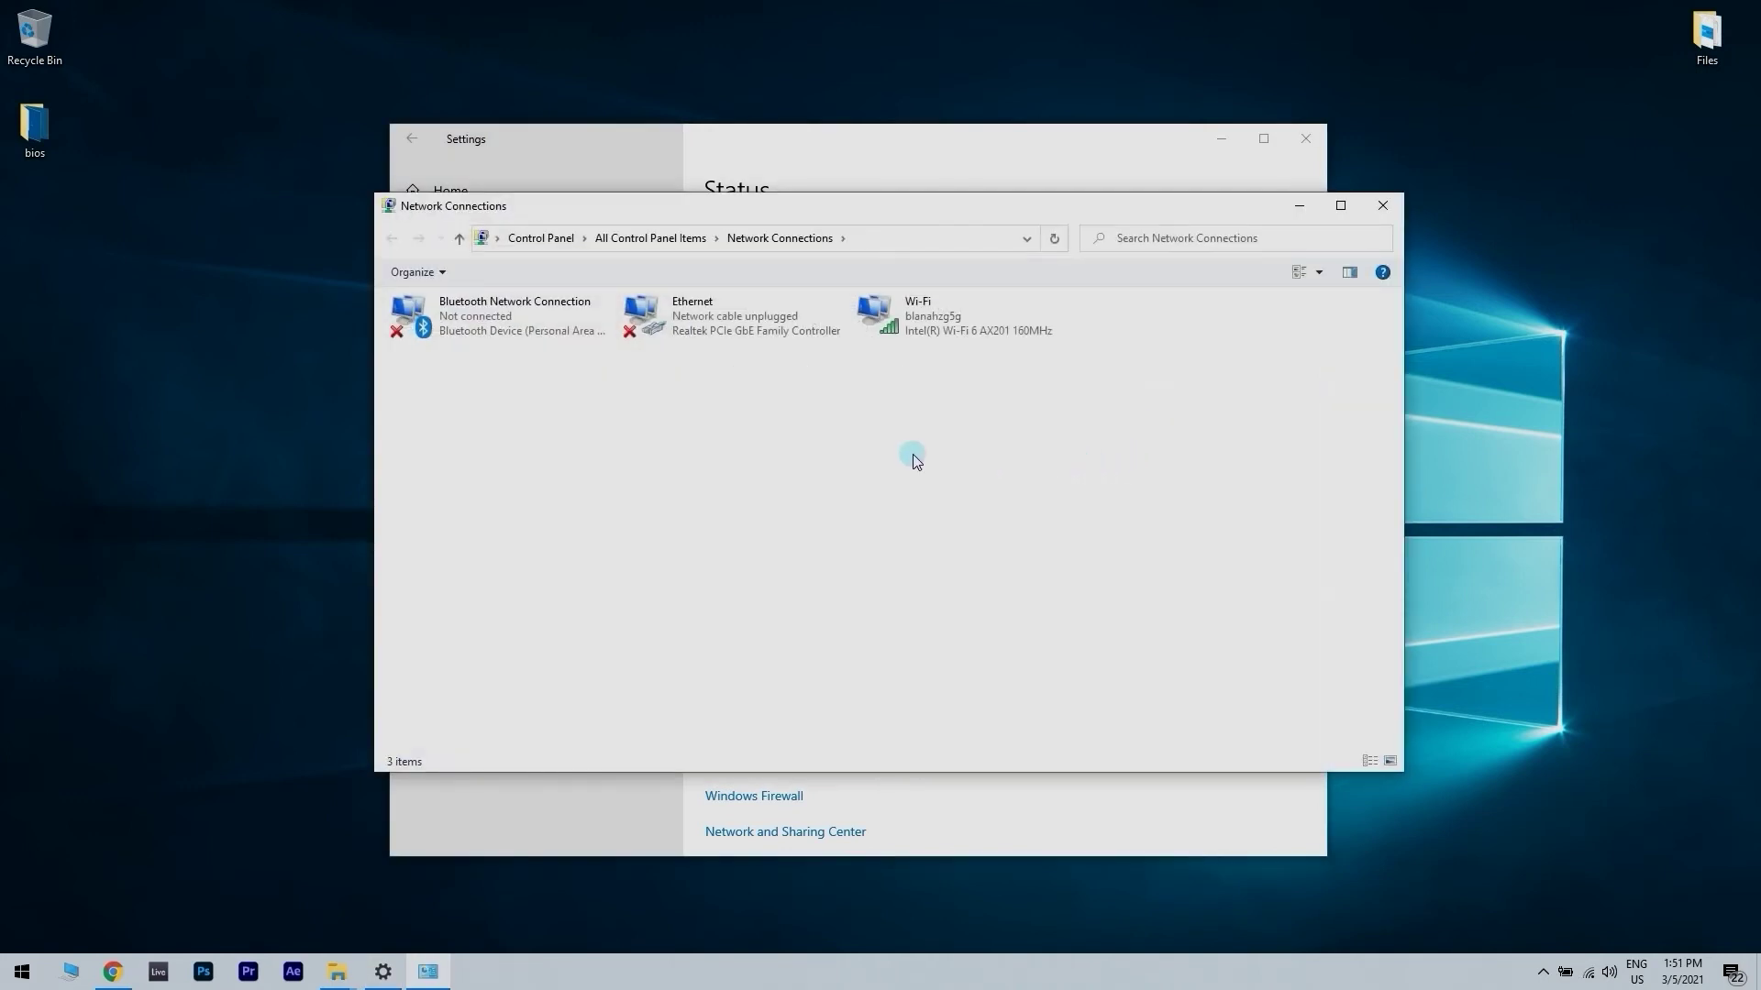
# Open the Ethernet connection's properties and its Internet Protocol Version 4 (TCP/IPv4) settings
pyautogui.rightClick(711, 328)
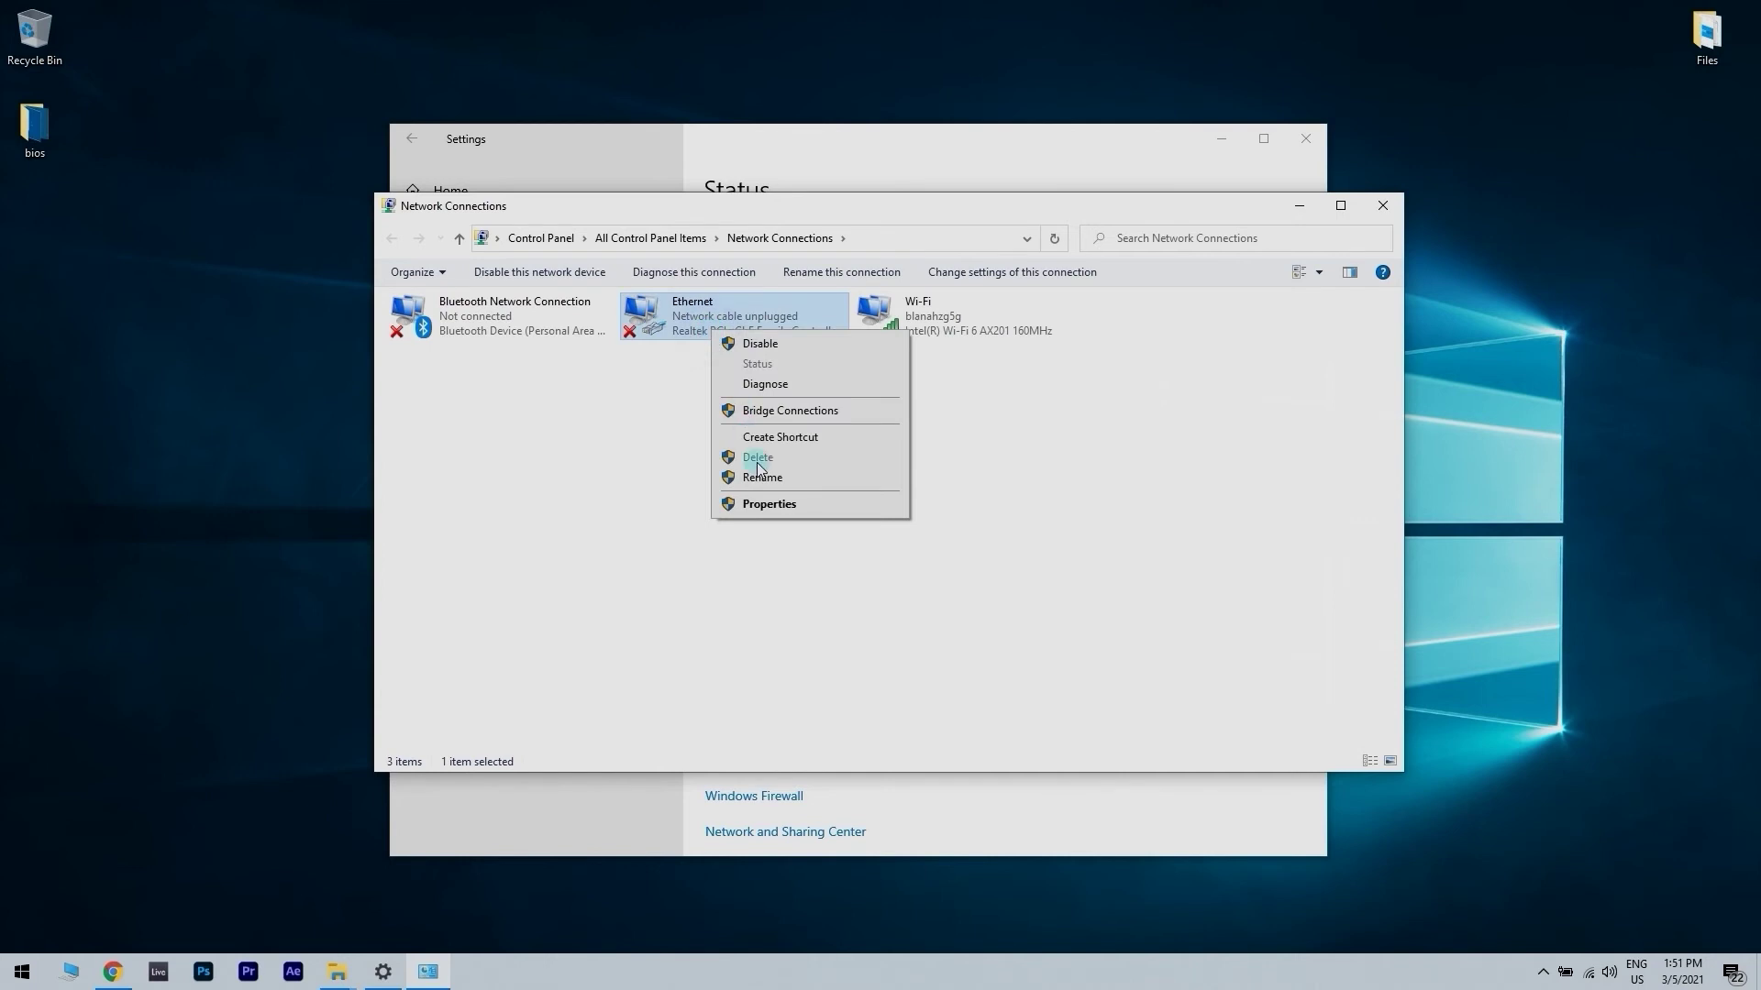
pyautogui.click(768, 503)
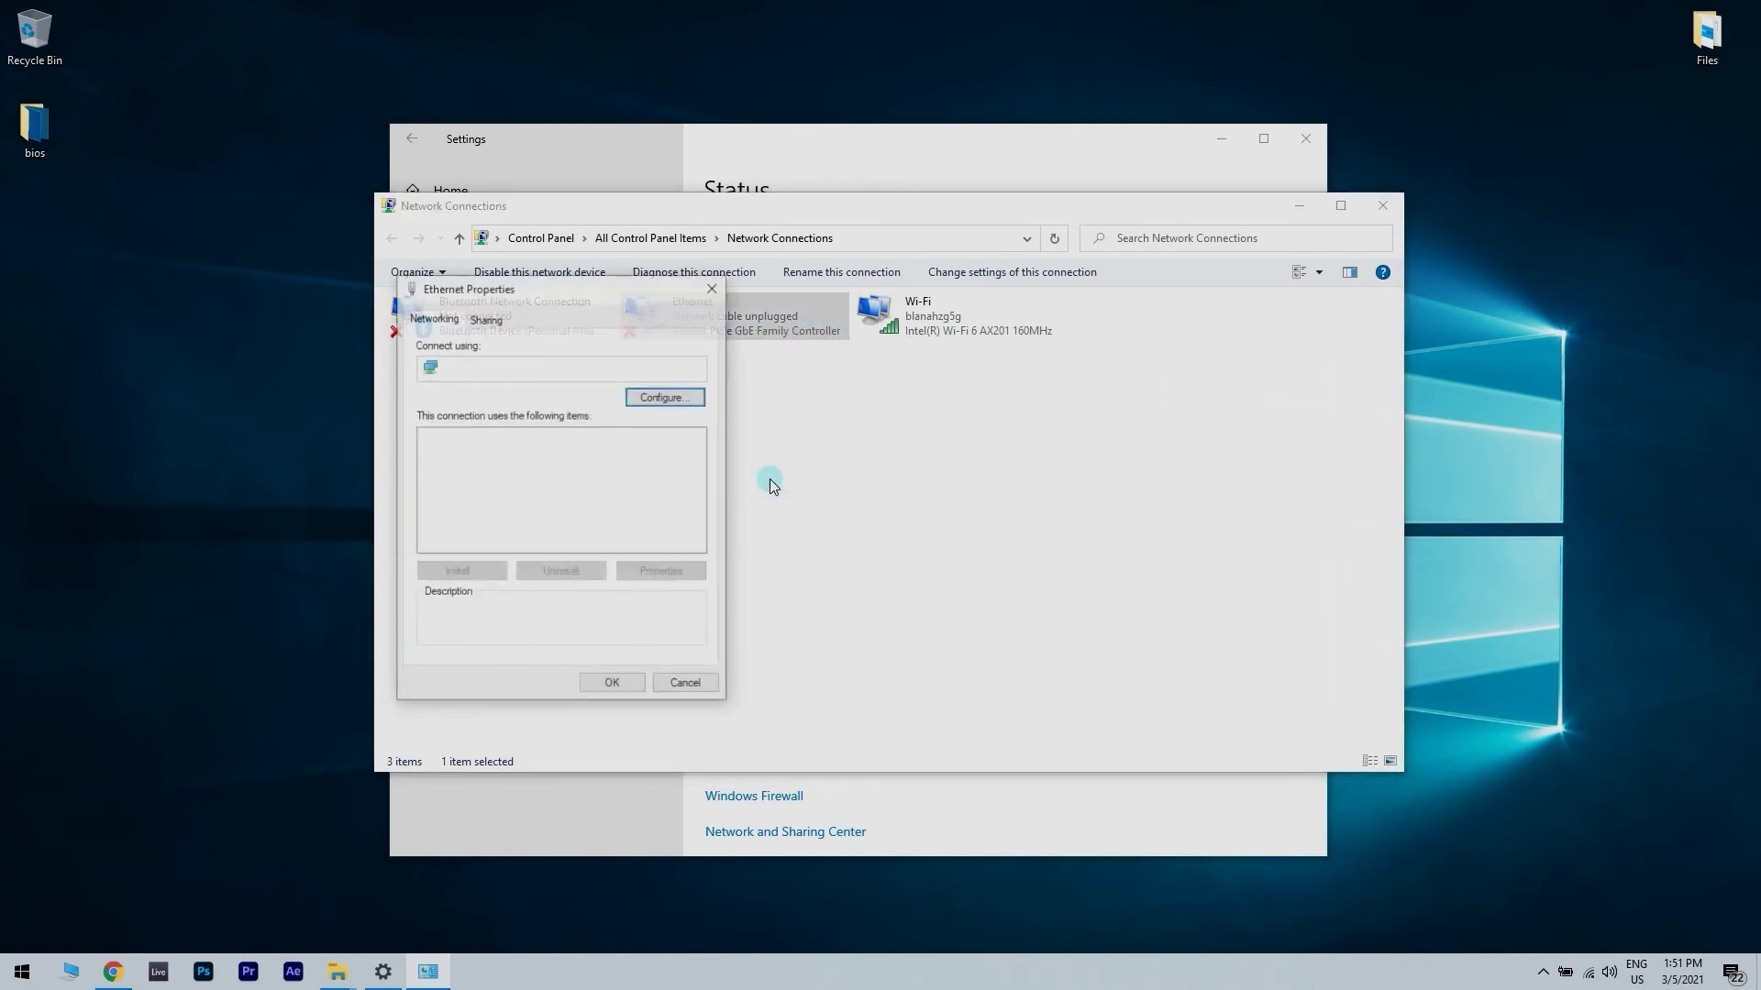
pyautogui.moveTo(685, 299); pyautogui.dragTo(857, 310)
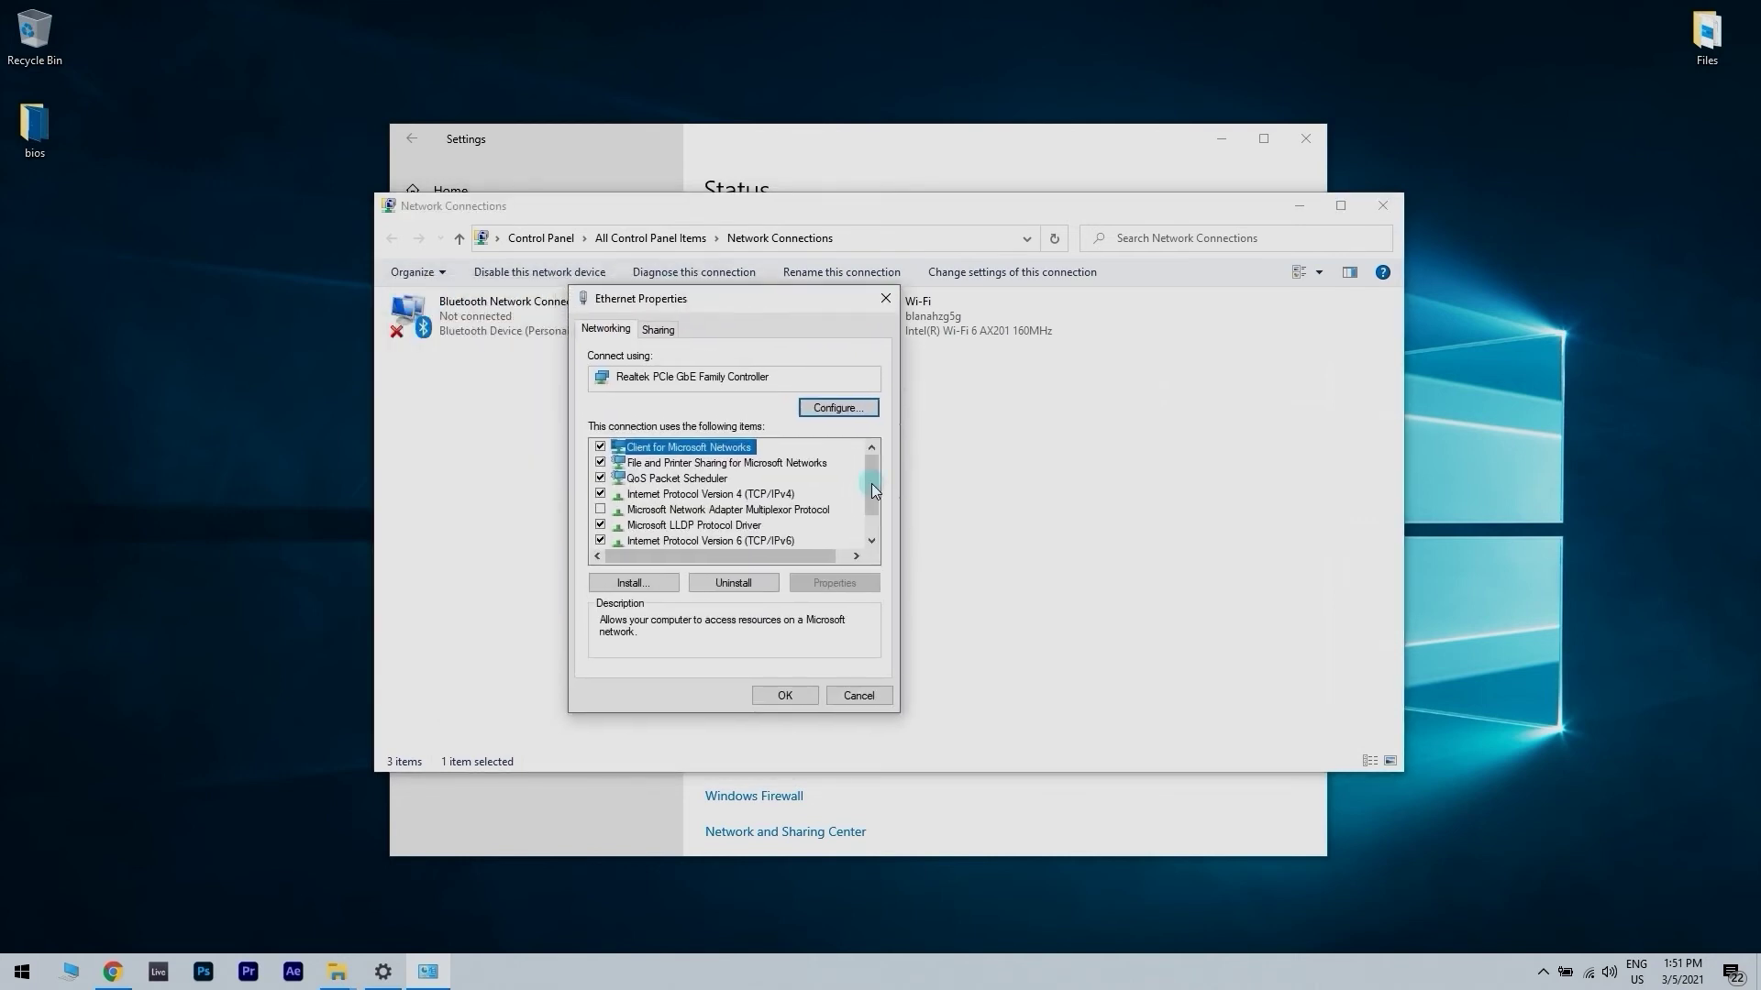
pyautogui.moveTo(871, 482); pyautogui.dragTo(877, 495)
pyautogui.click(757, 479)
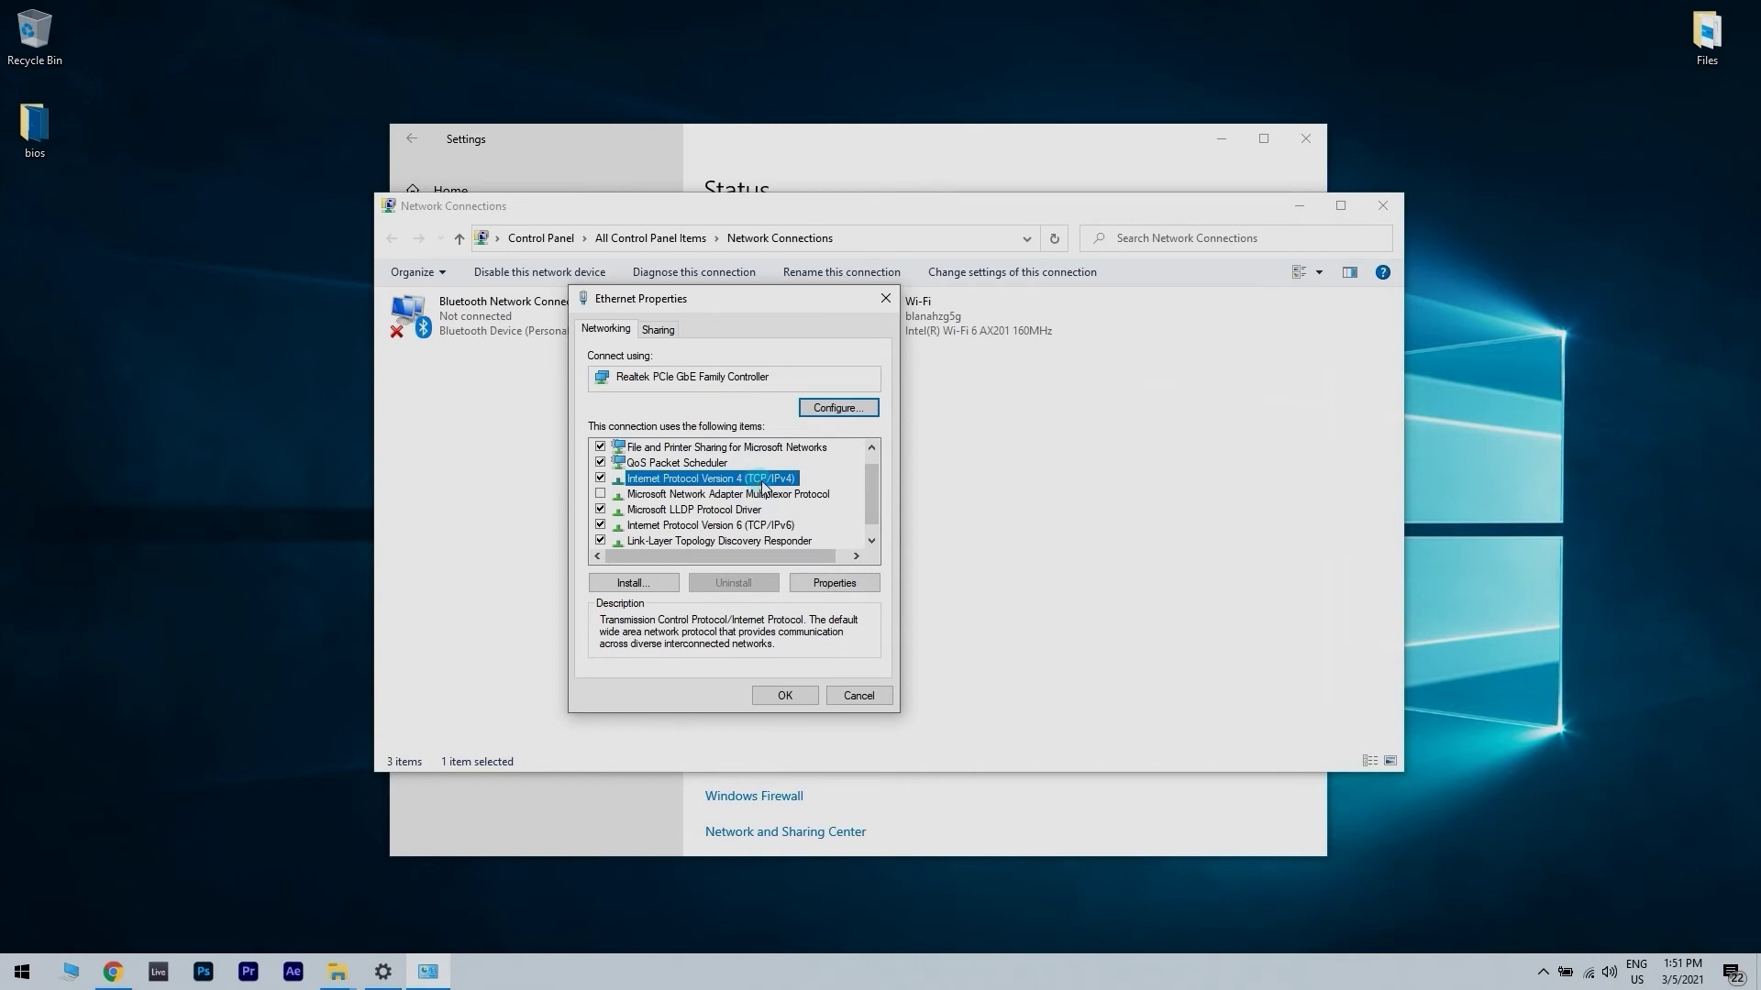
pyautogui.click(867, 583)
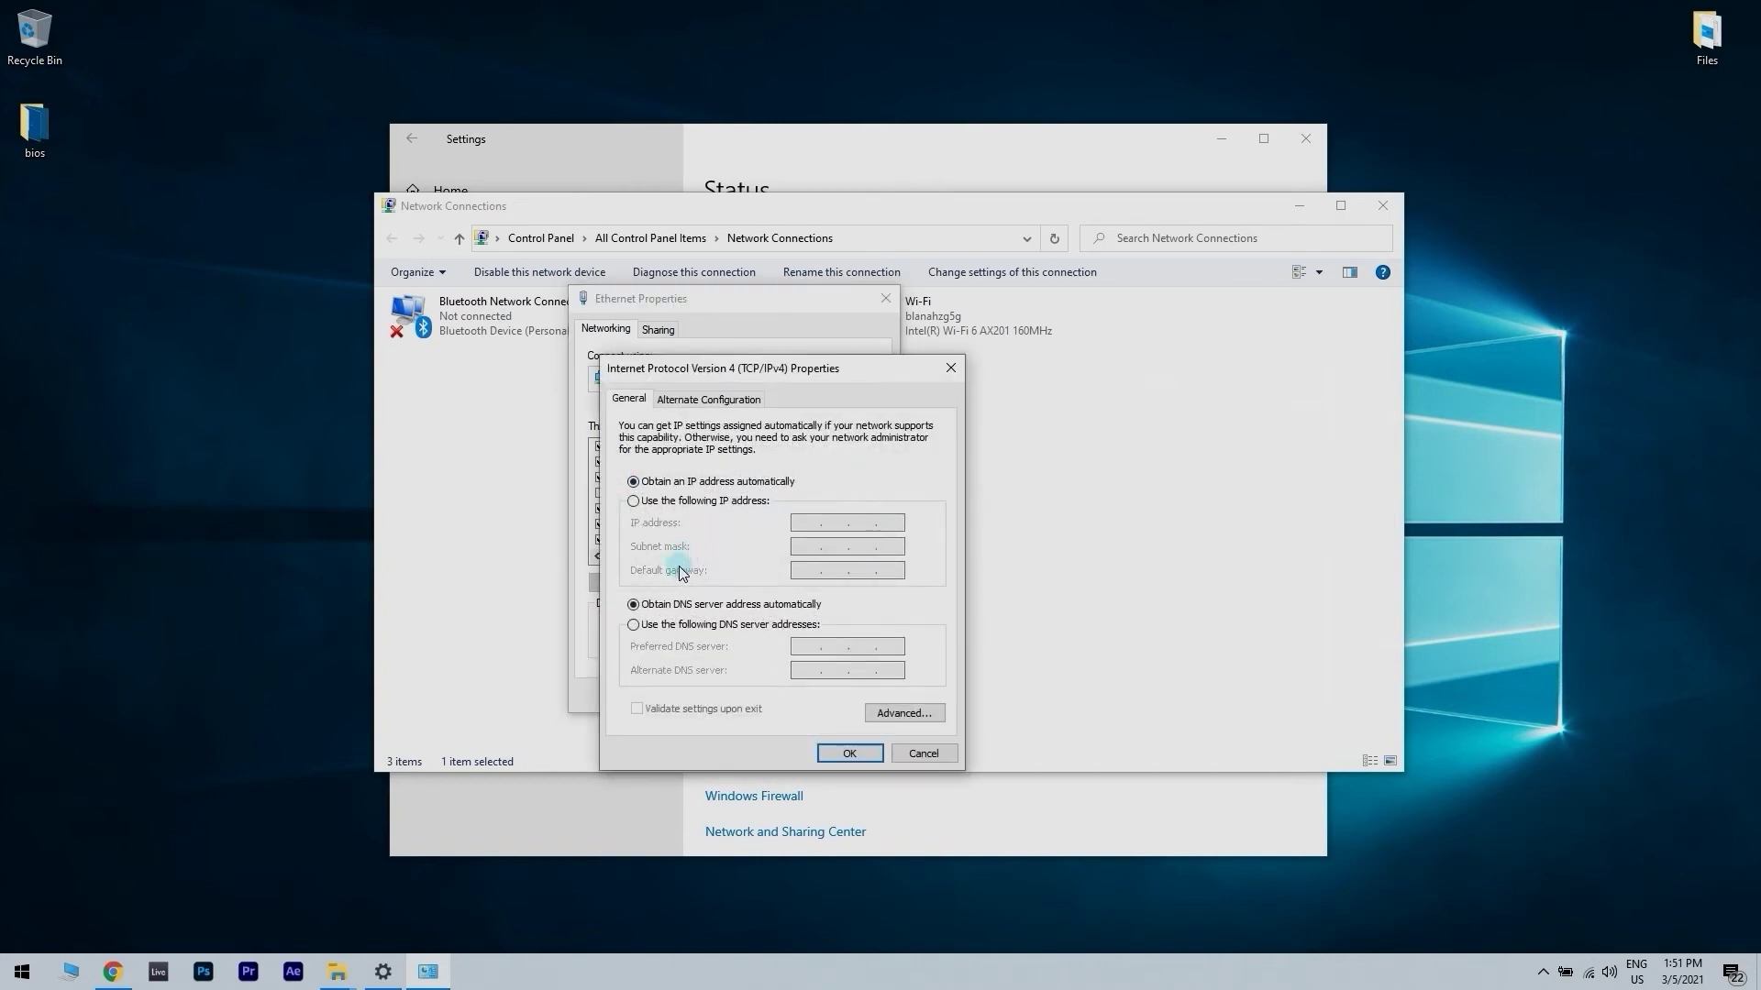
# Set Ethernet IPv4 DNS to preferred 8.8.8.8 and alternate 8.8.4.4, and save
pyautogui.click(634, 625)
pyautogui.write('8.8.8.')
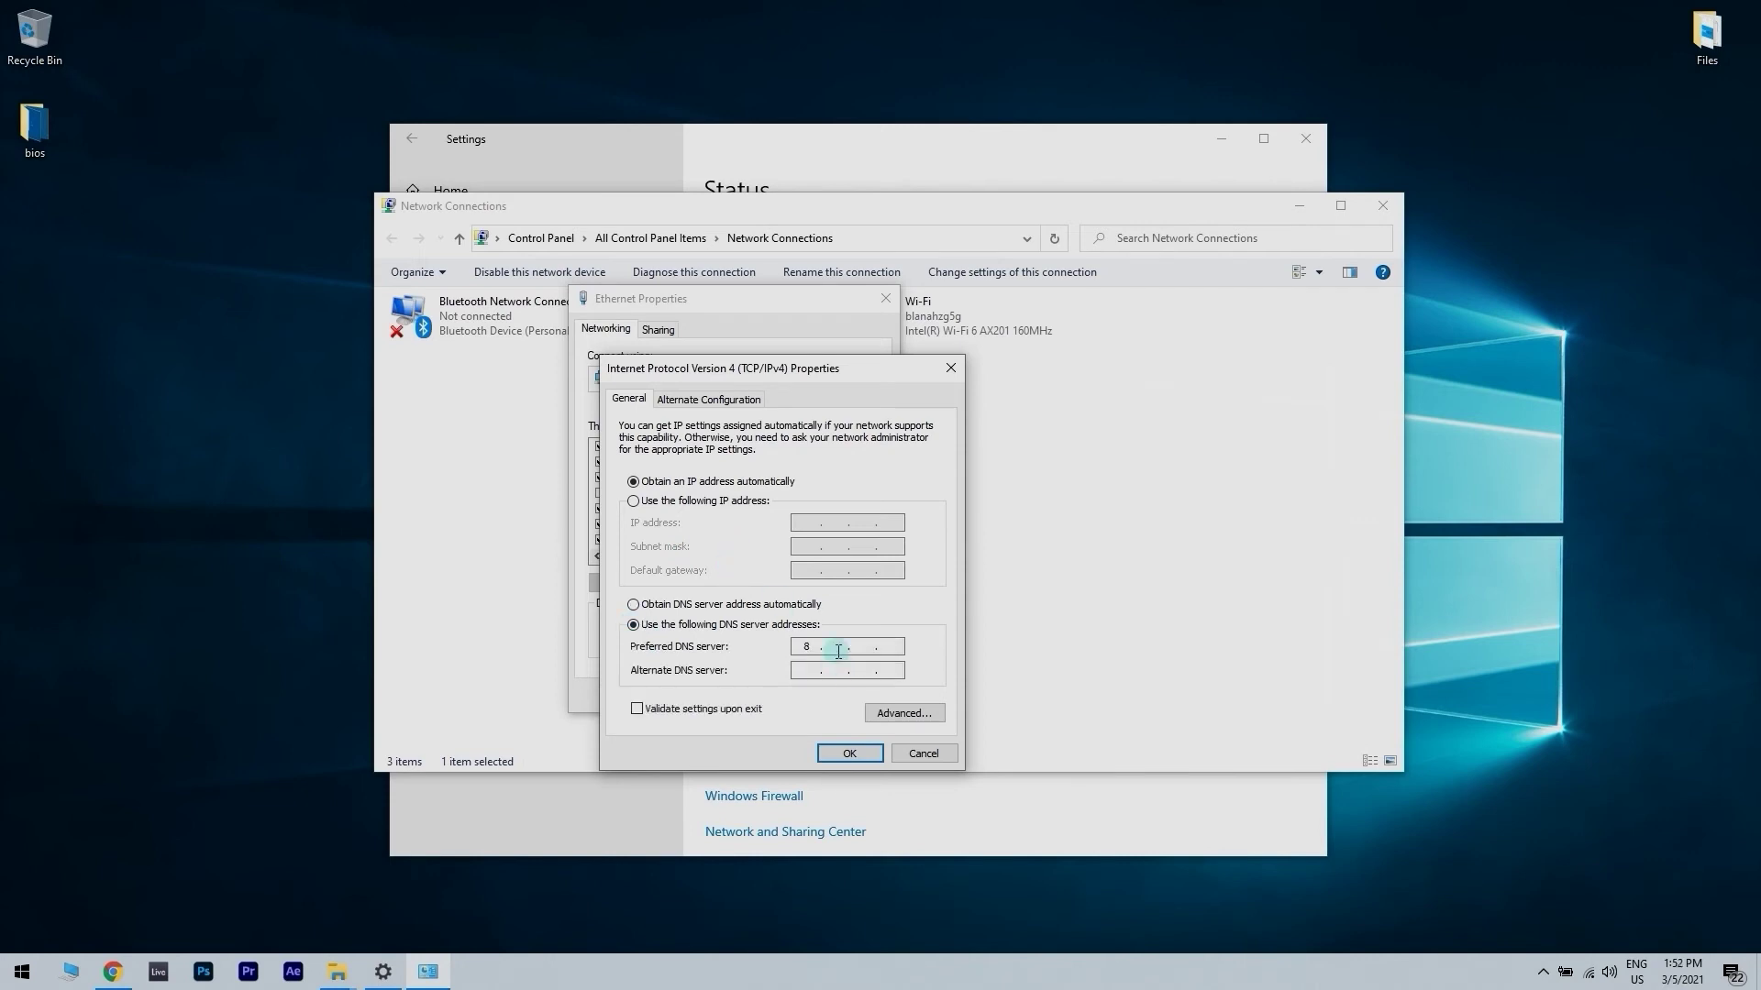
pyautogui.write('8')
pyautogui.click(816, 668)
pyautogui.write('8.8.4.')
pyautogui.click(815, 757)
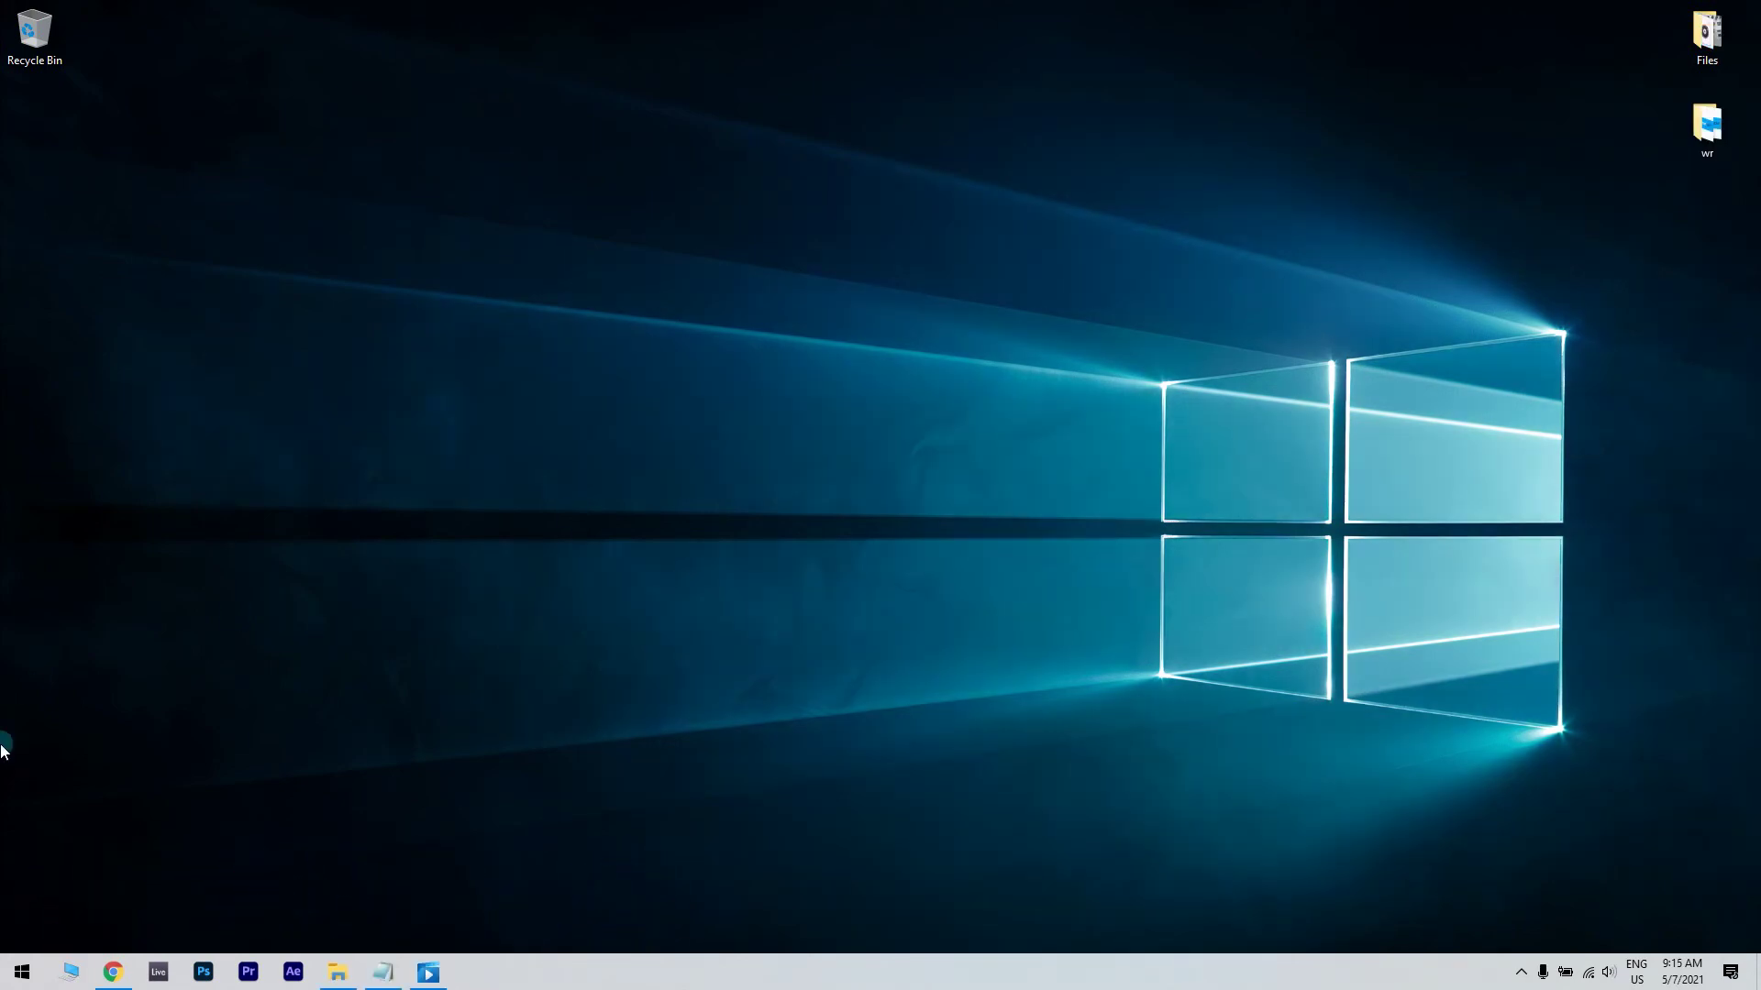
# Open Registry Editor via a regedit search and expand HKEY_LOCAL_MACHINE\SYSTEM
pyautogui.click(11, 986)
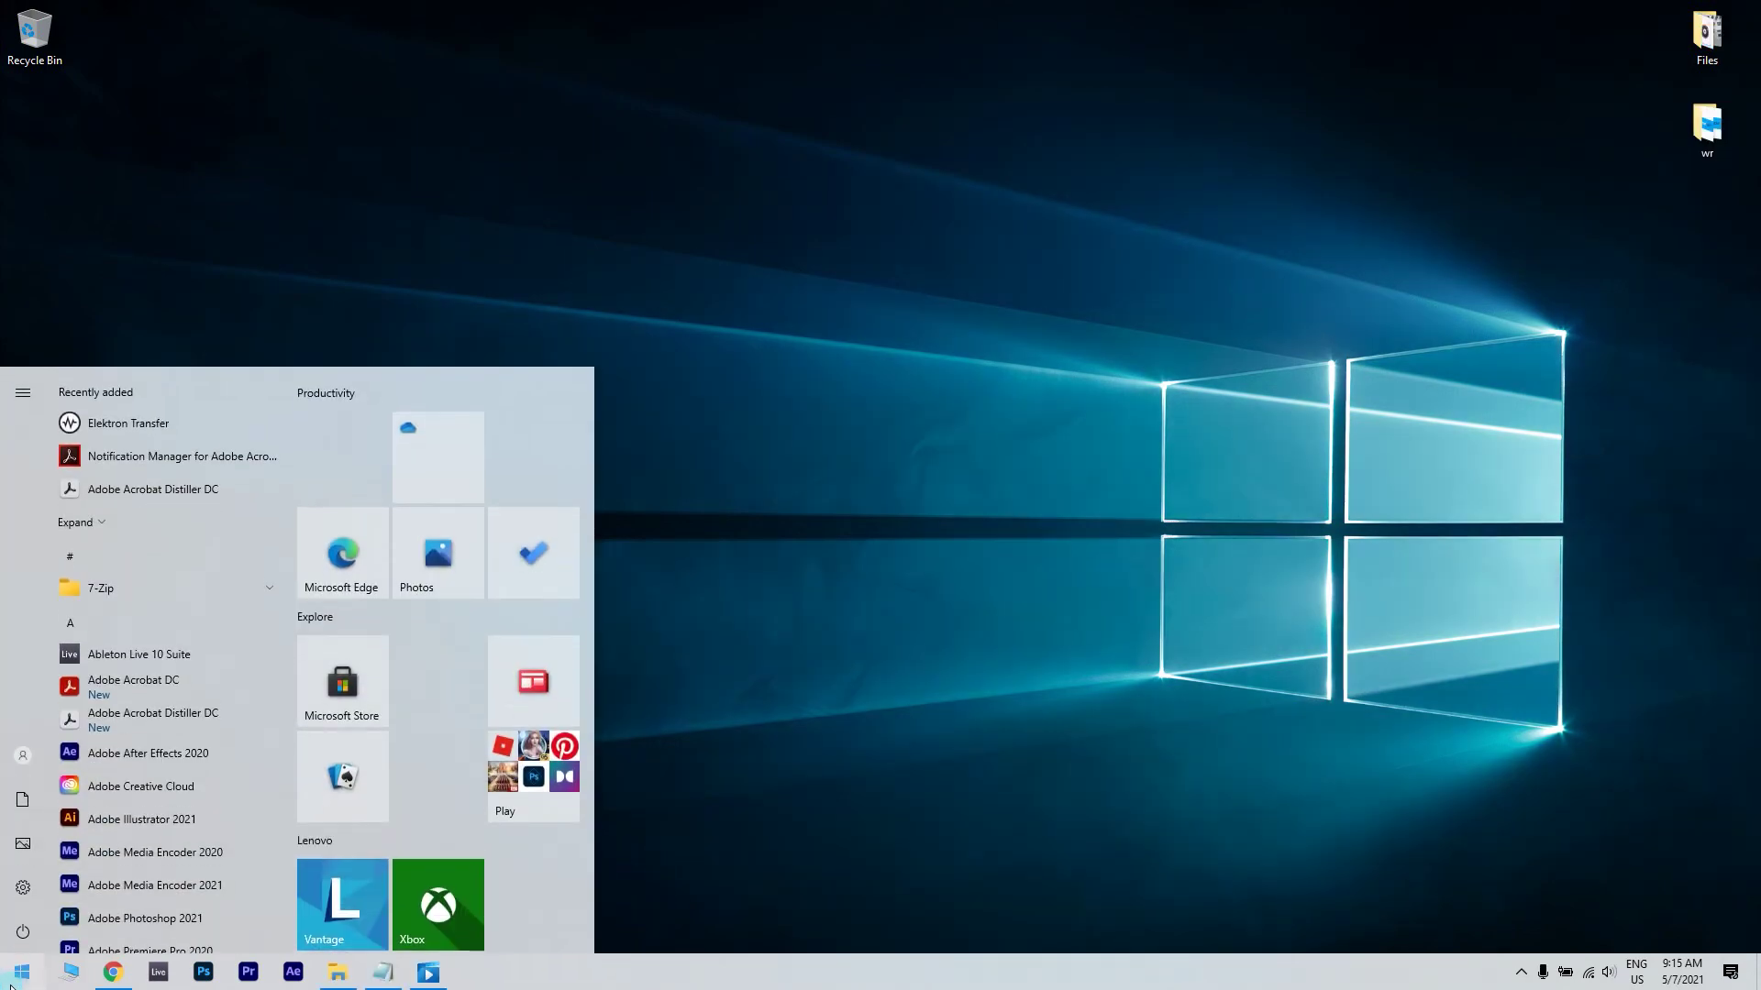
pyautogui.write('regedit')
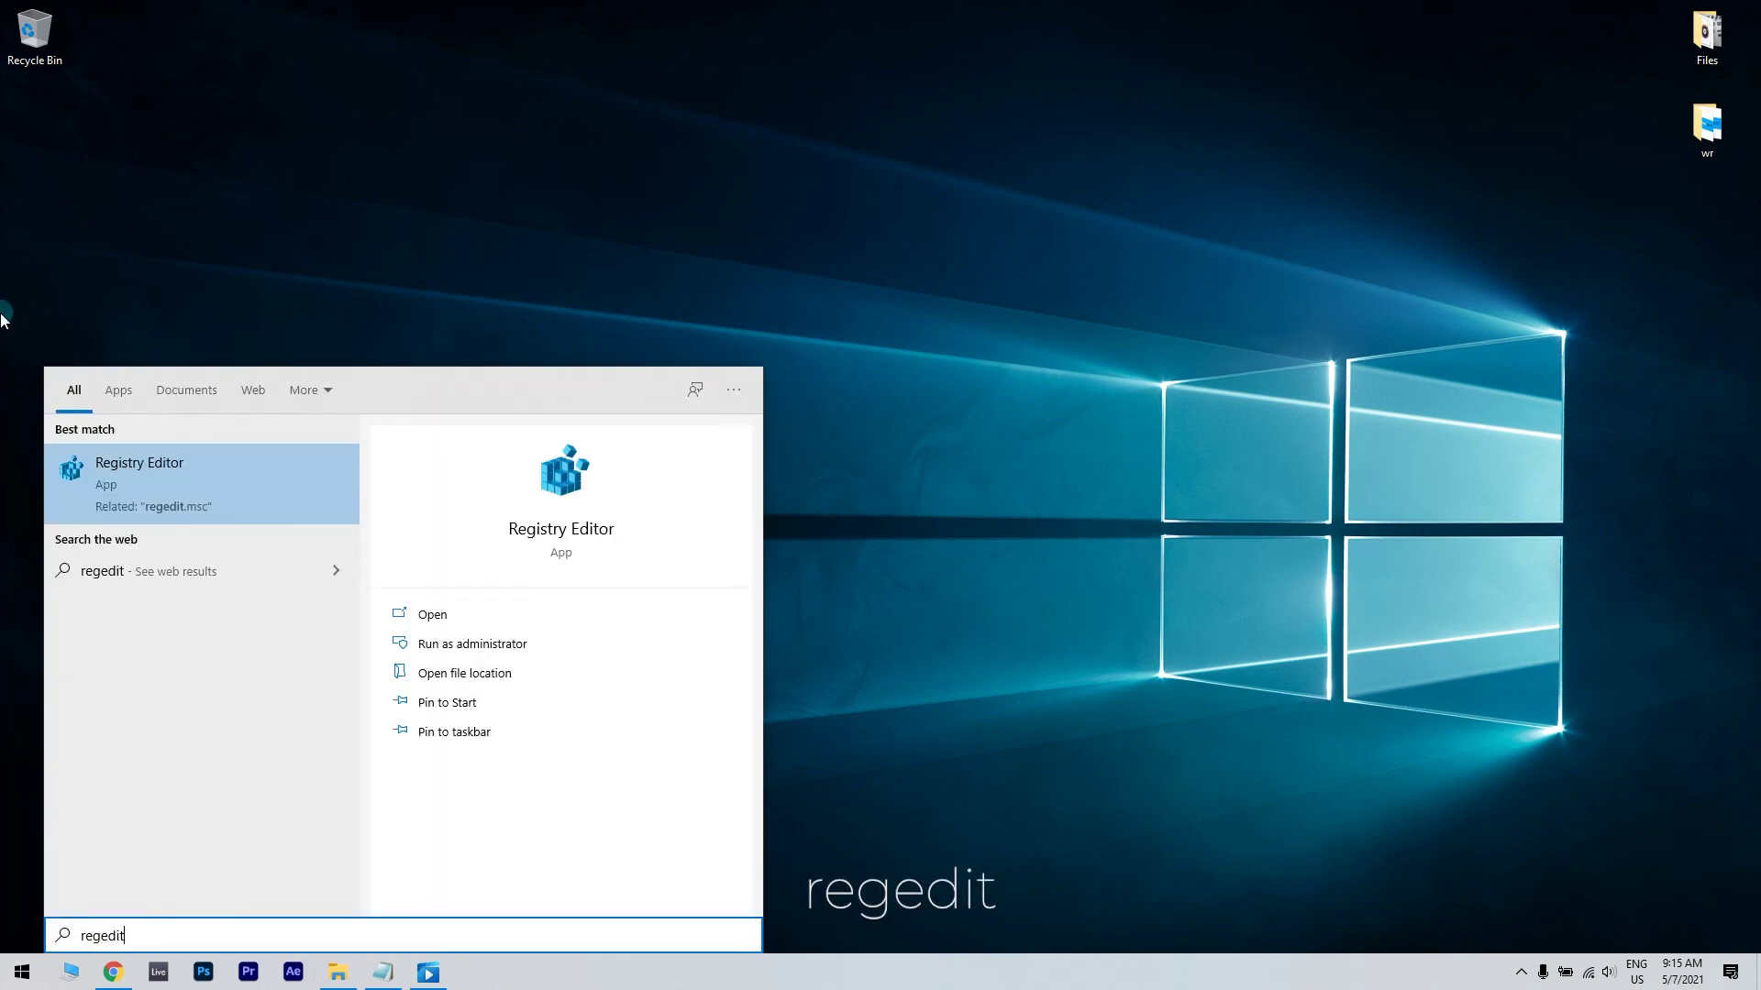
pyautogui.click(303, 481)
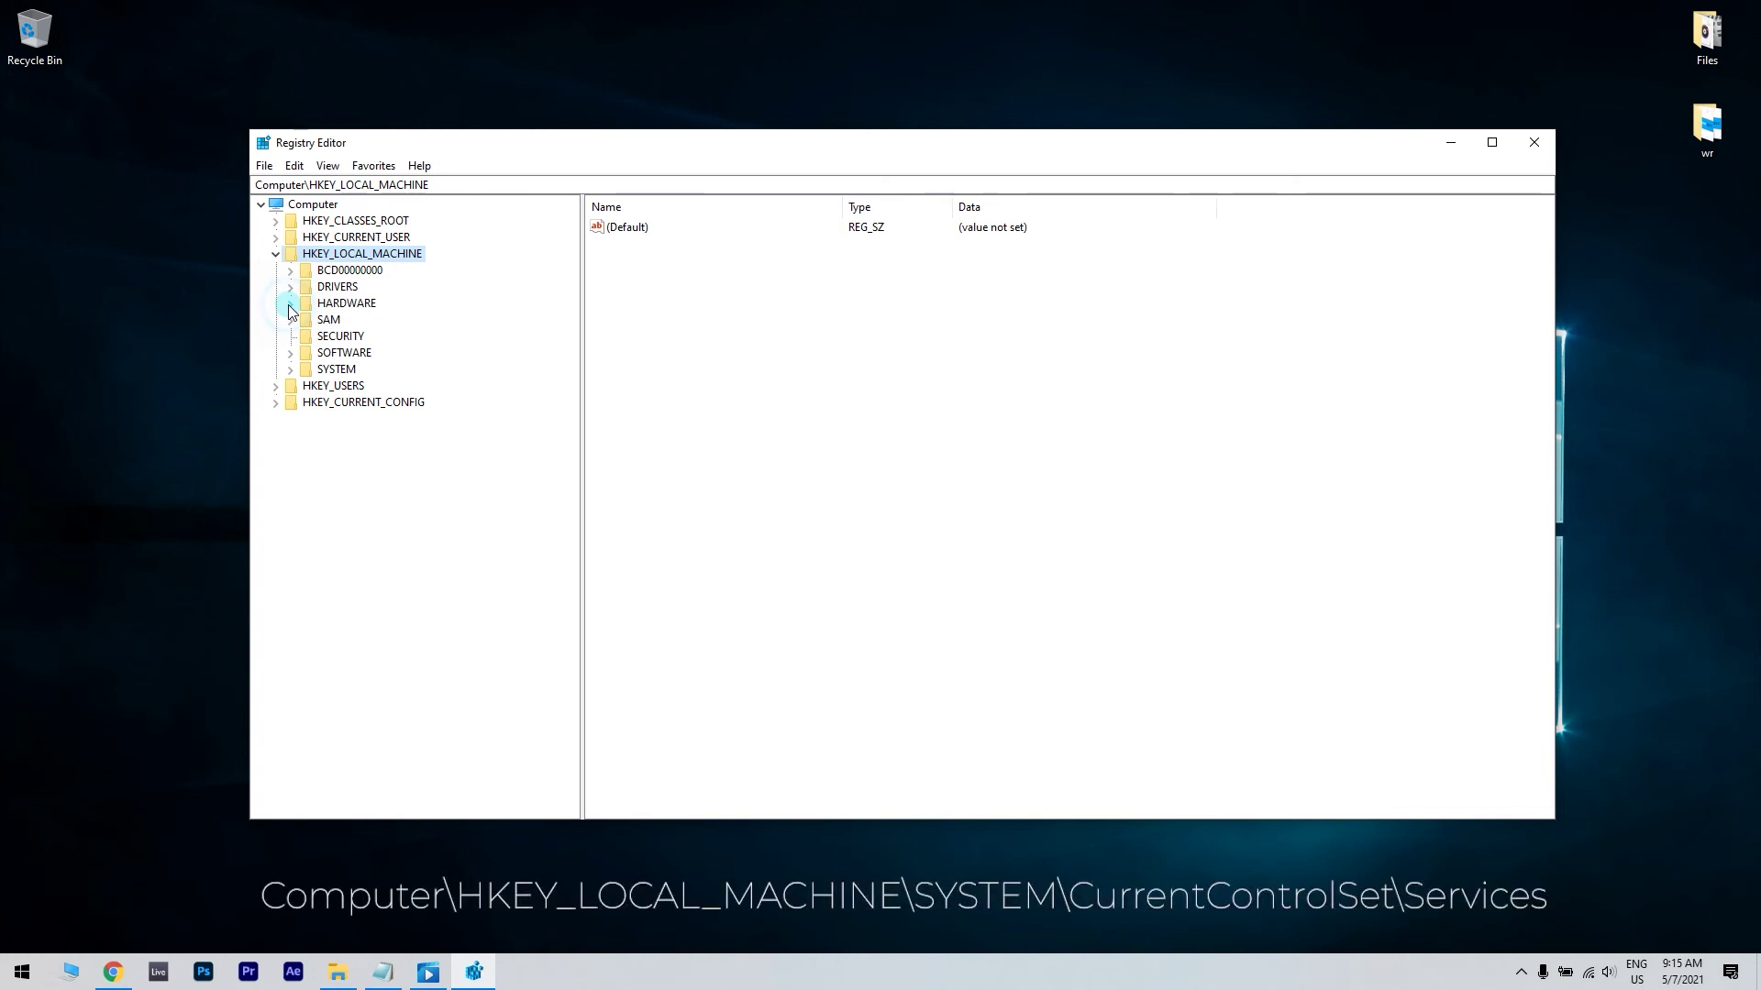
pyautogui.click(291, 369)
# Expand CurrentControlSet\Services, bring up the WinSock2 and Winsock key menus, then the File menu
pyautogui.click(305, 420)
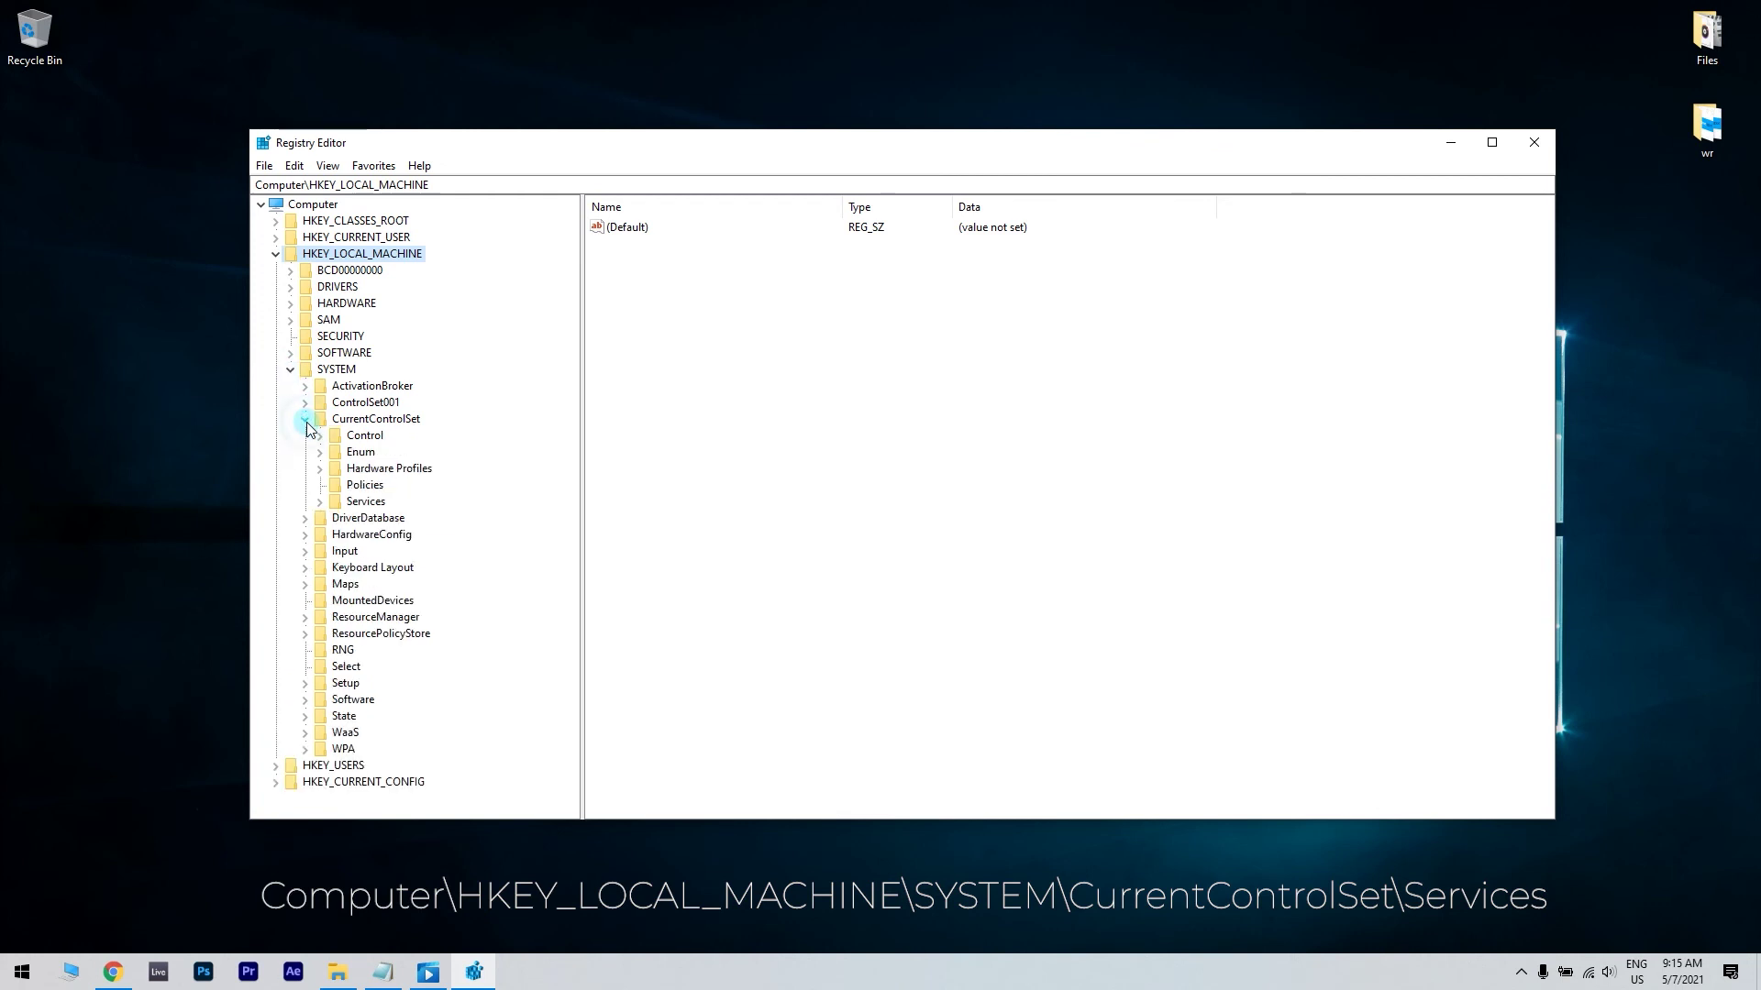
pyautogui.click(320, 501)
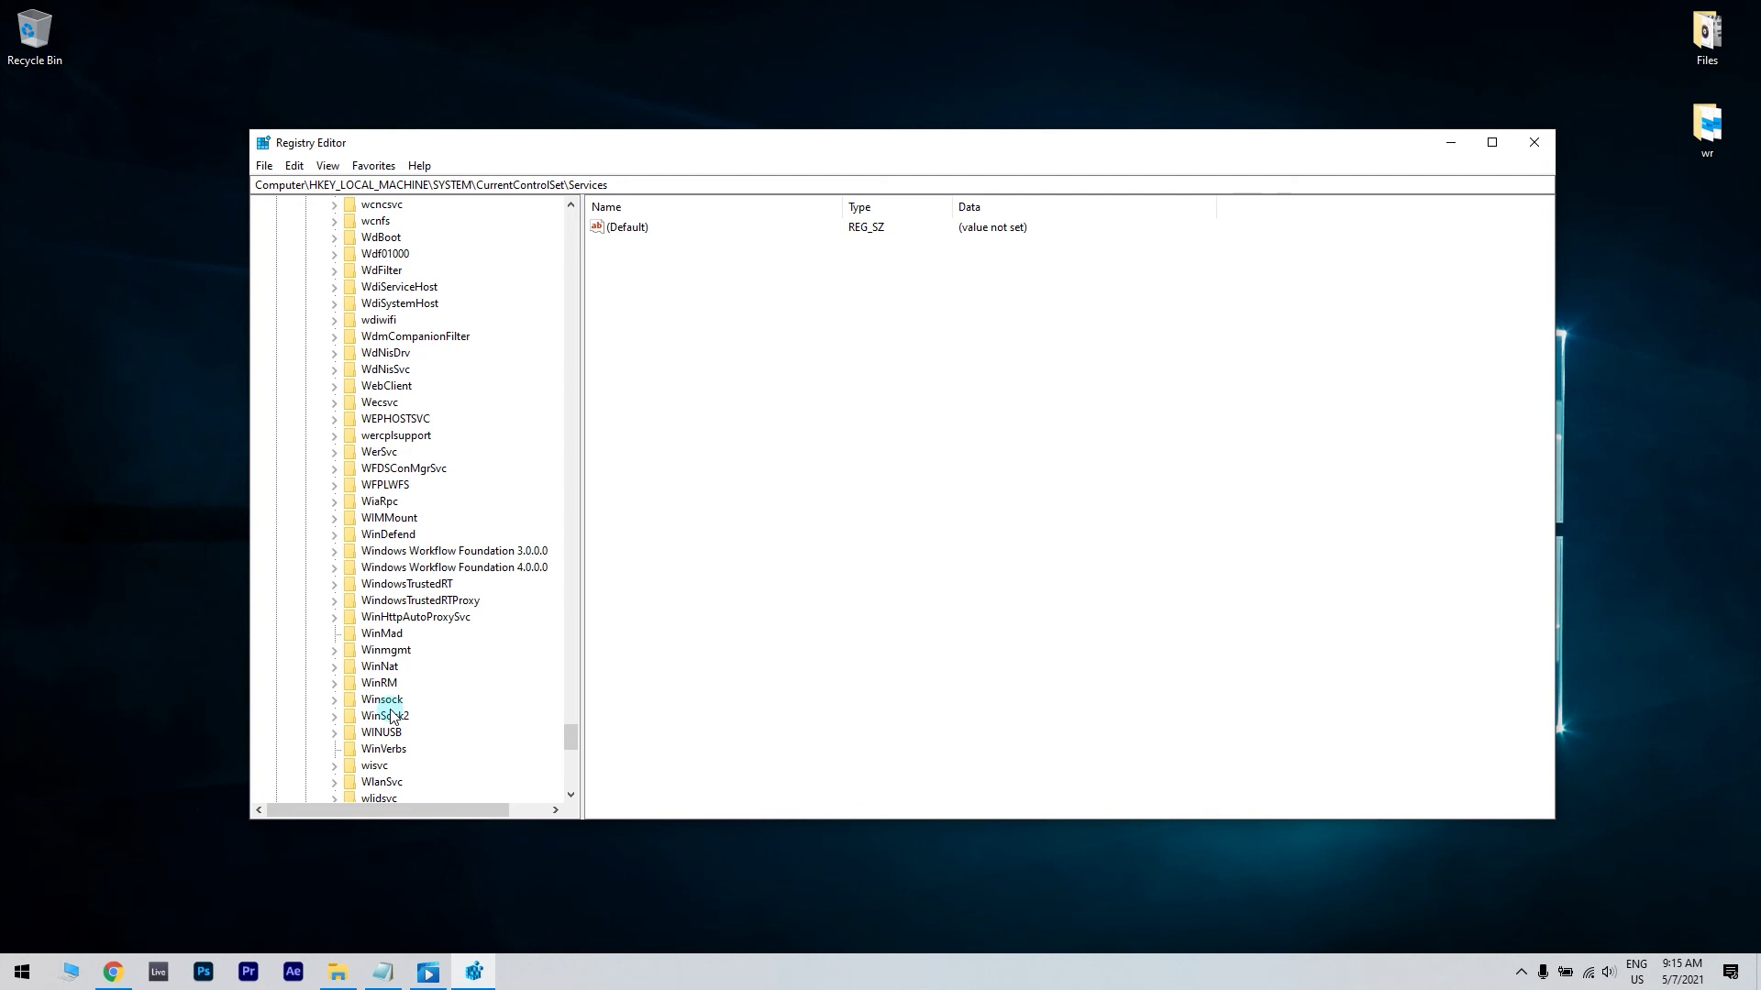
pyautogui.rightClick(391, 717)
pyautogui.rightClick(403, 720)
pyautogui.click(662, 783)
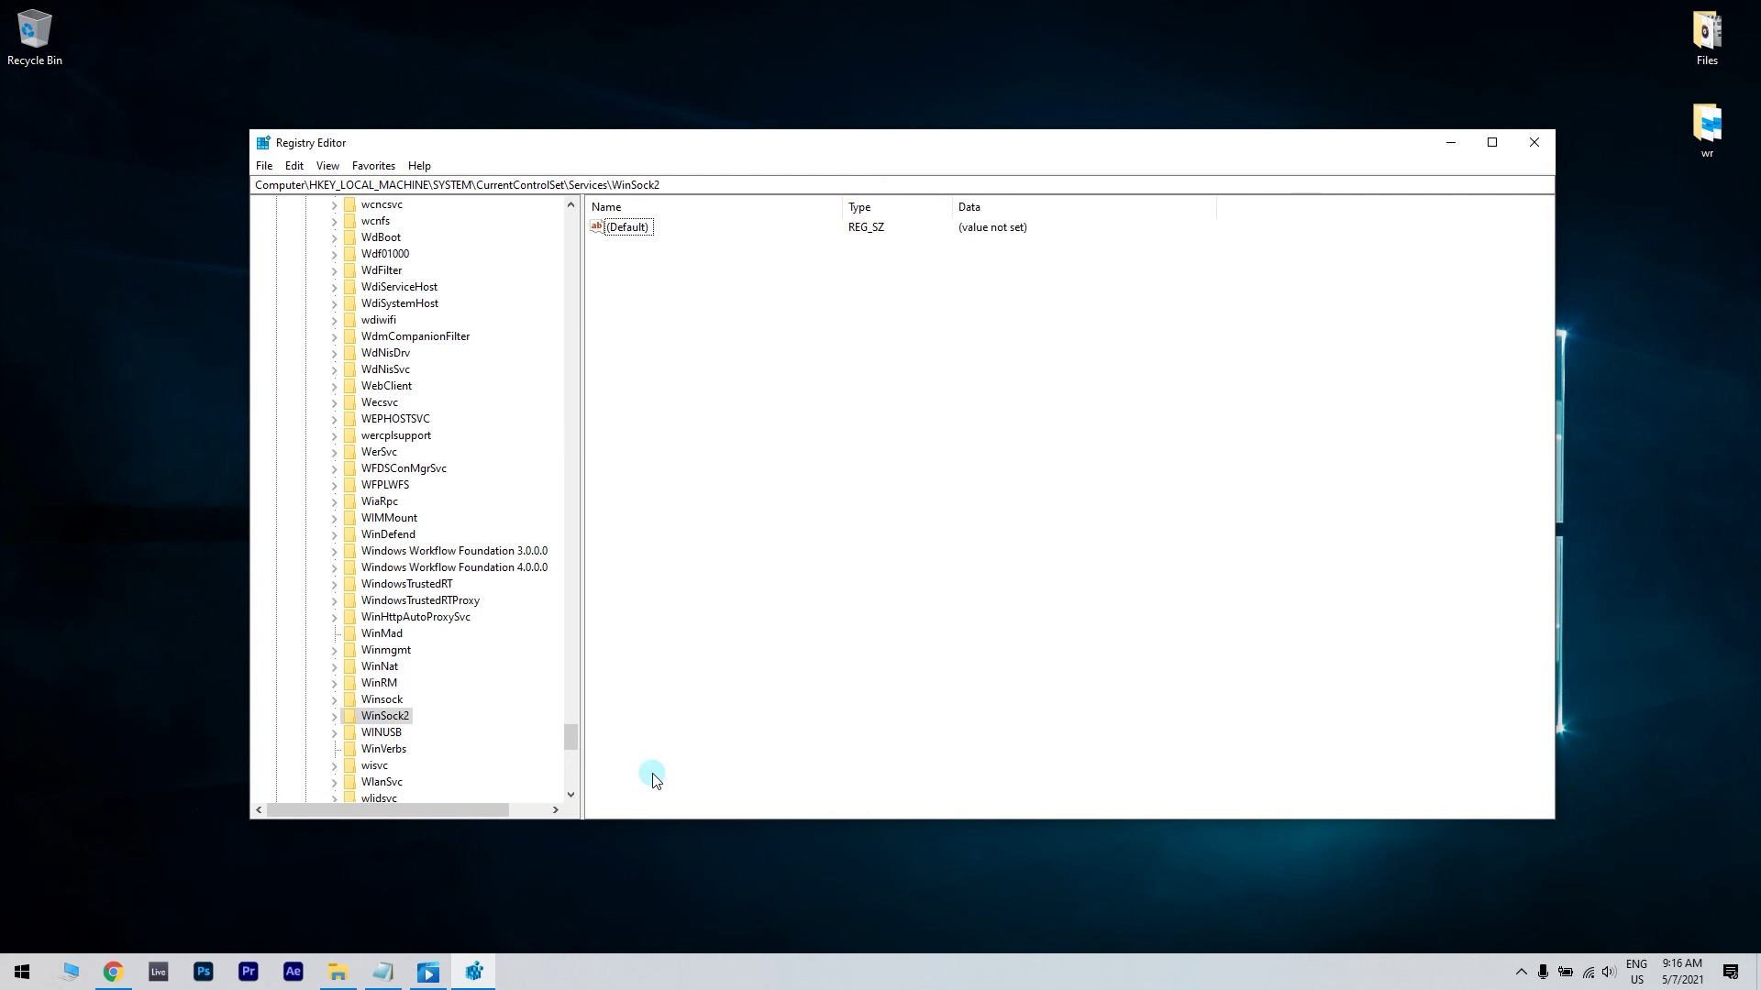
pyautogui.rightClick(382, 699)
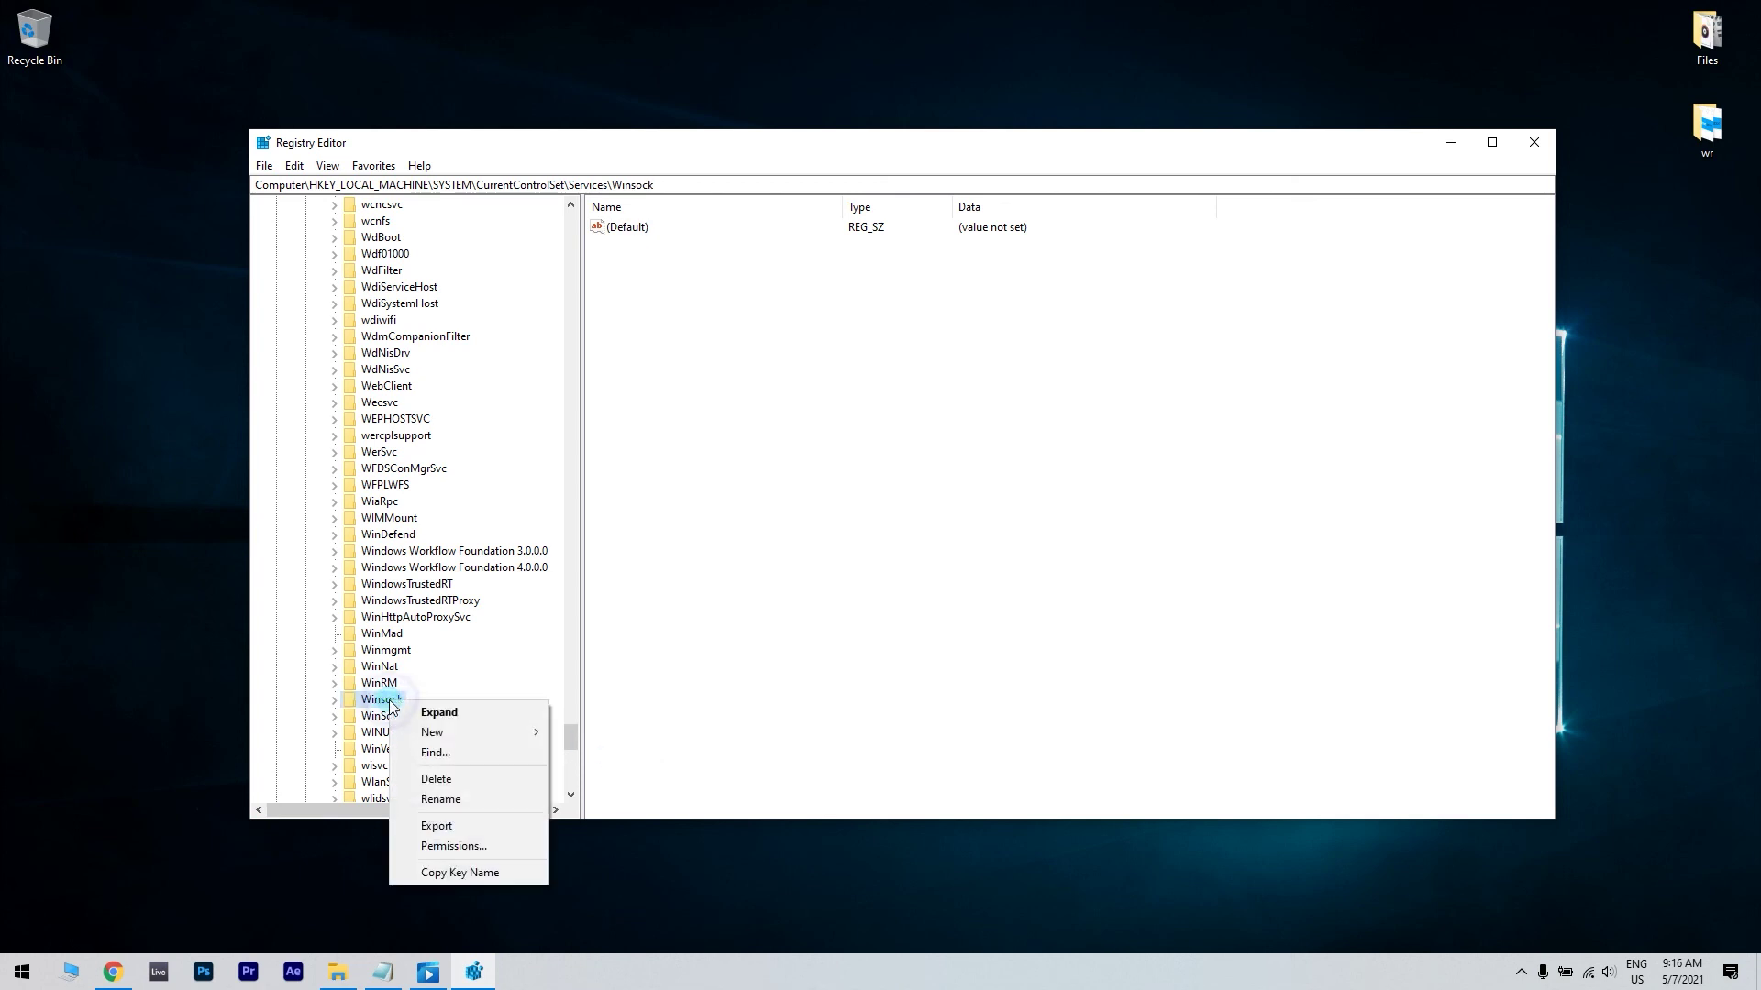
pyautogui.click(671, 765)
pyautogui.rightClick(382, 700)
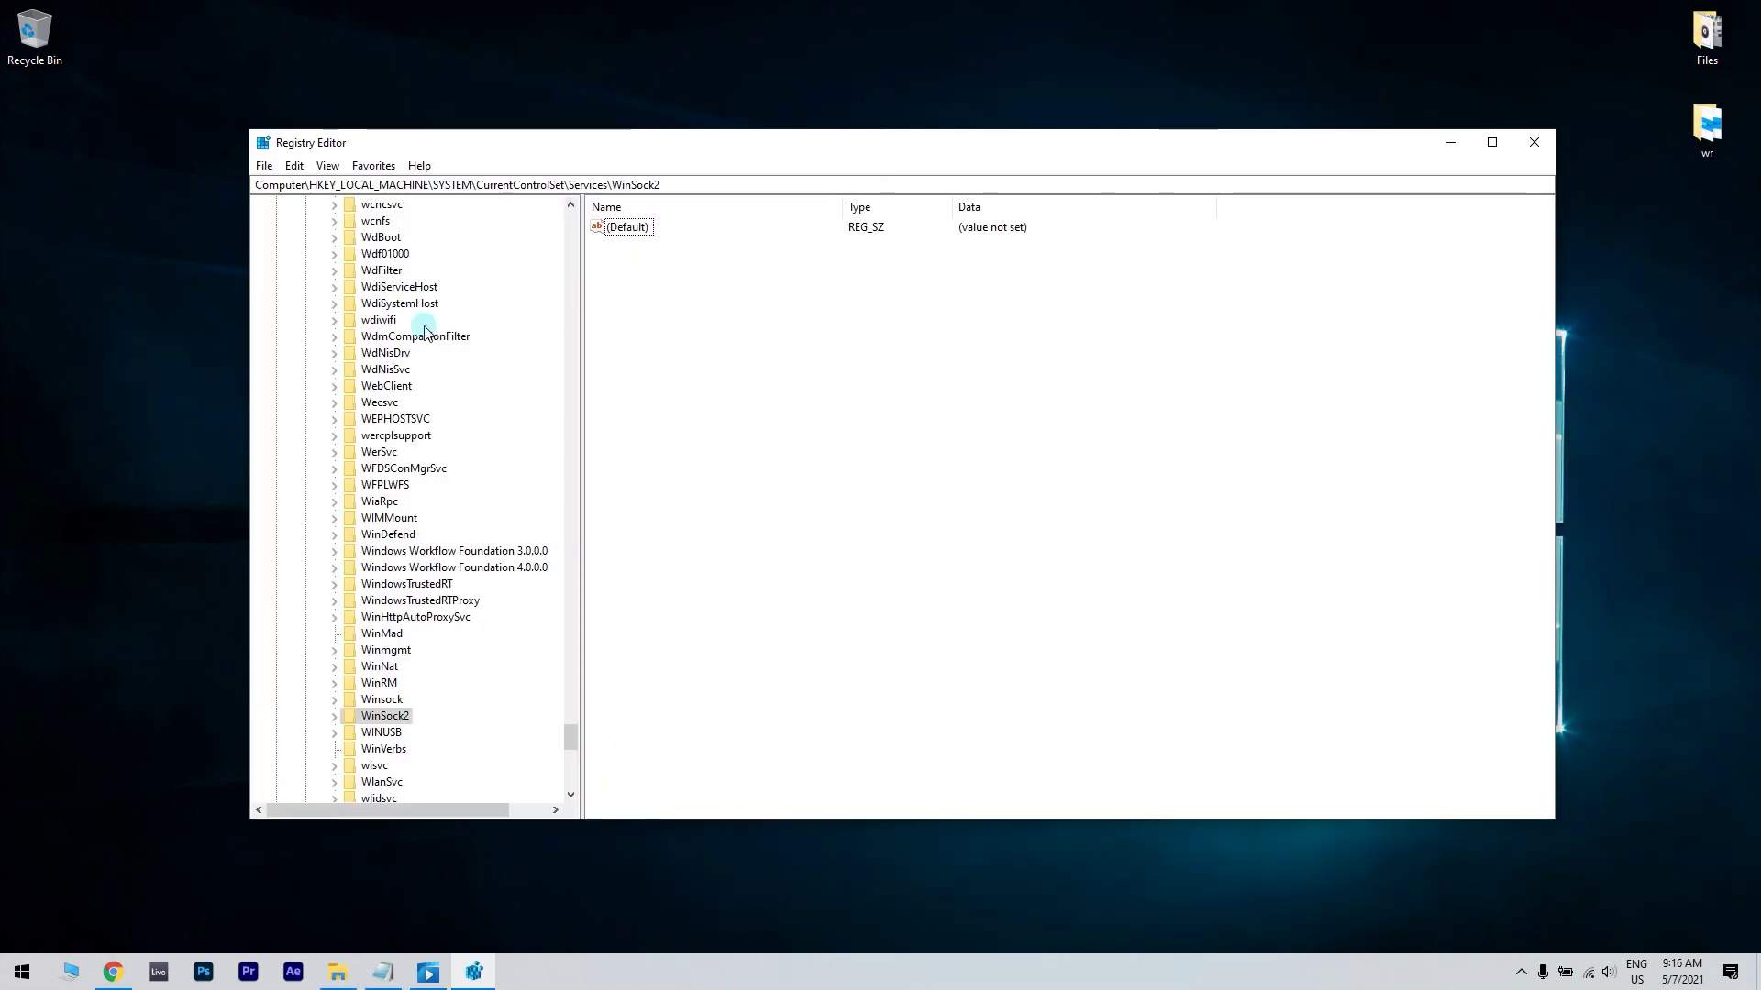
pyautogui.click(265, 166)
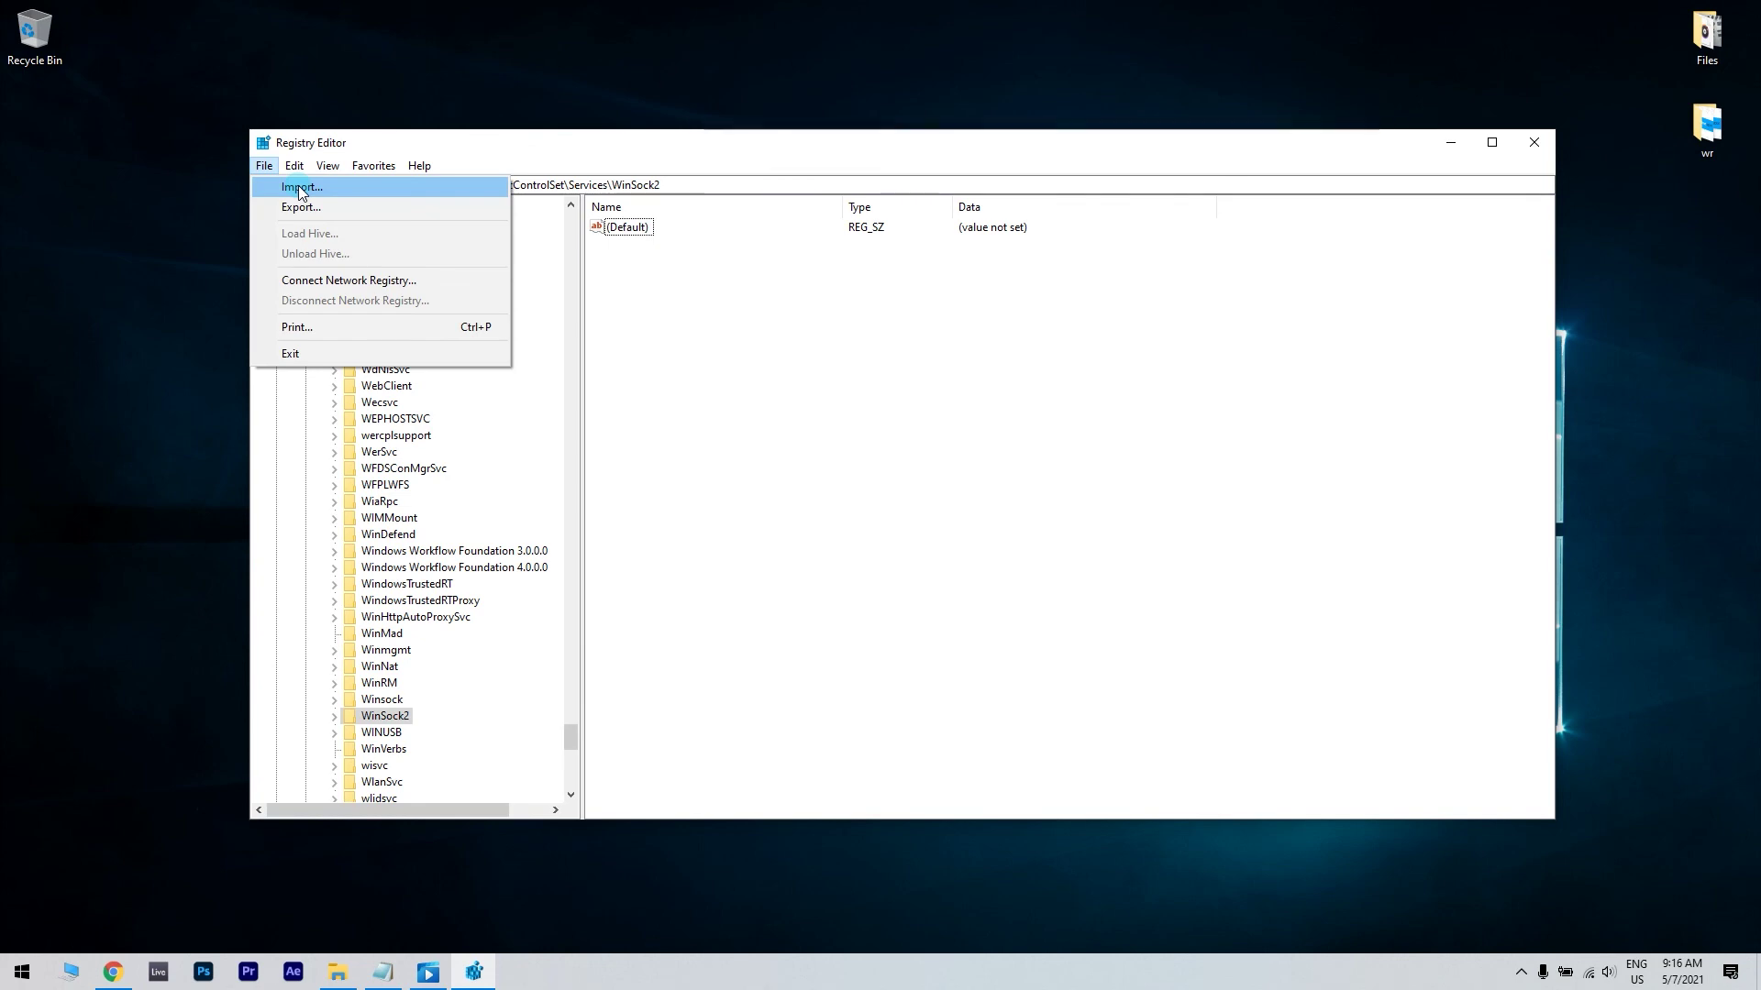
# Start importing a registry file in Registry Editor, showing the saved winsock and winsock2 files in Documents
pyautogui.click(296, 189)
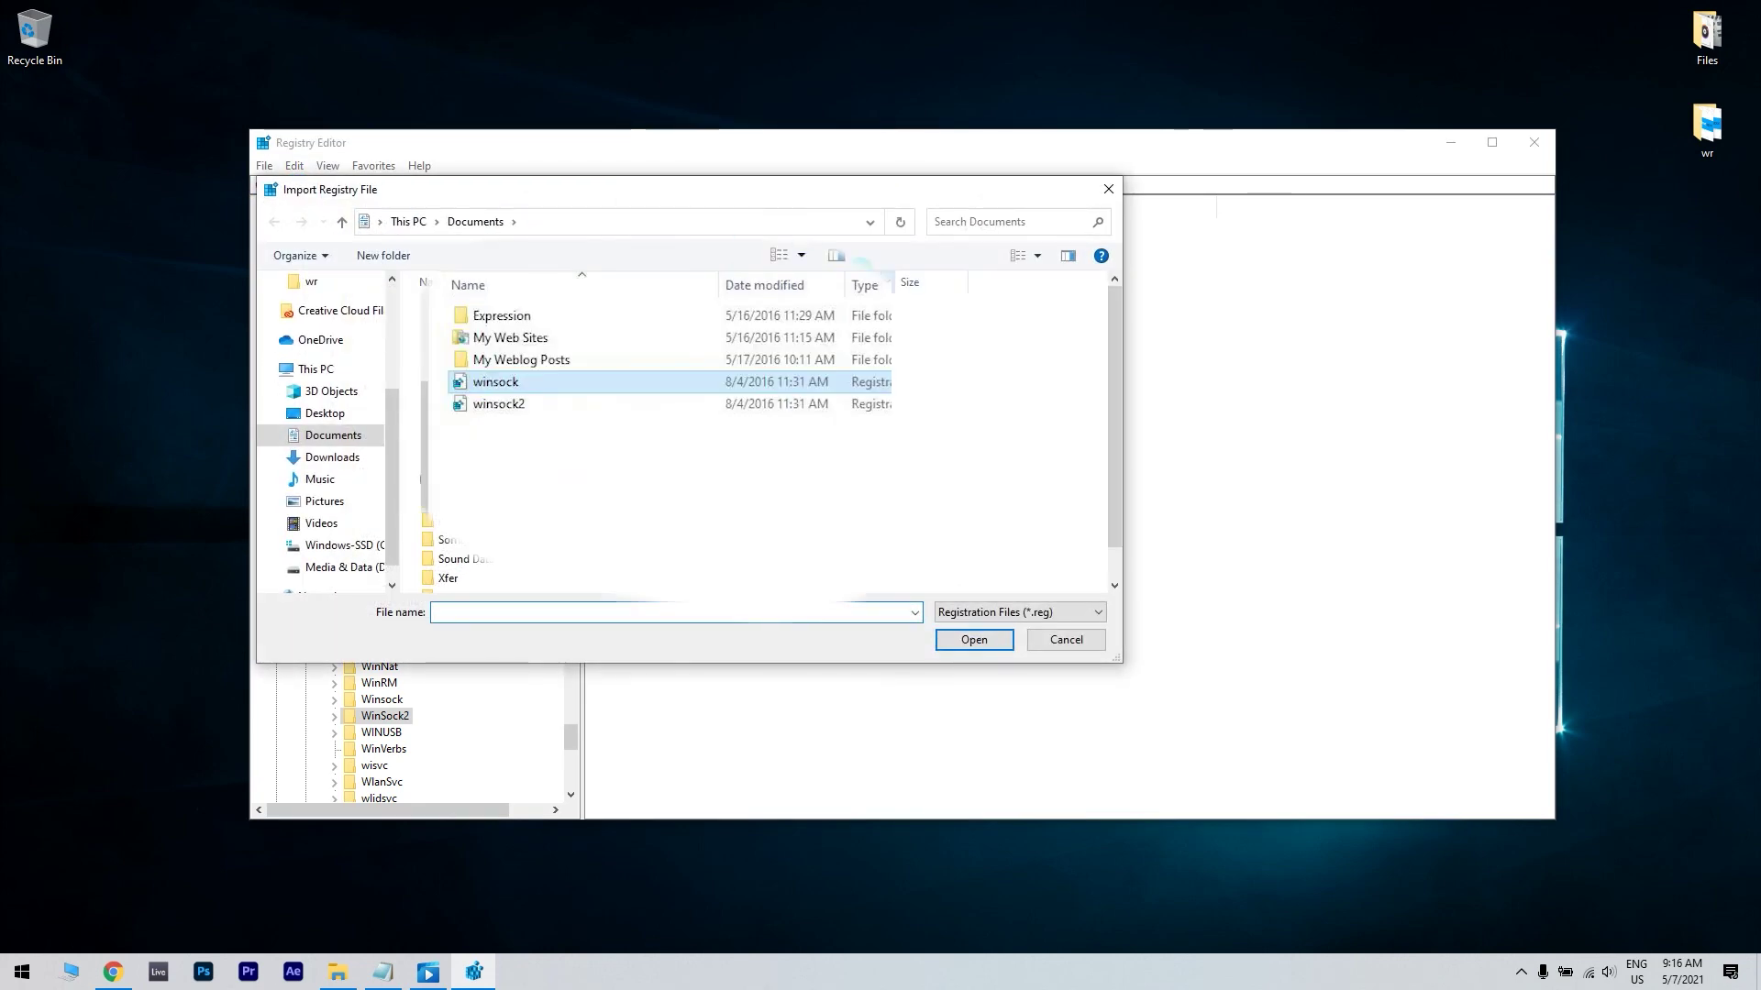